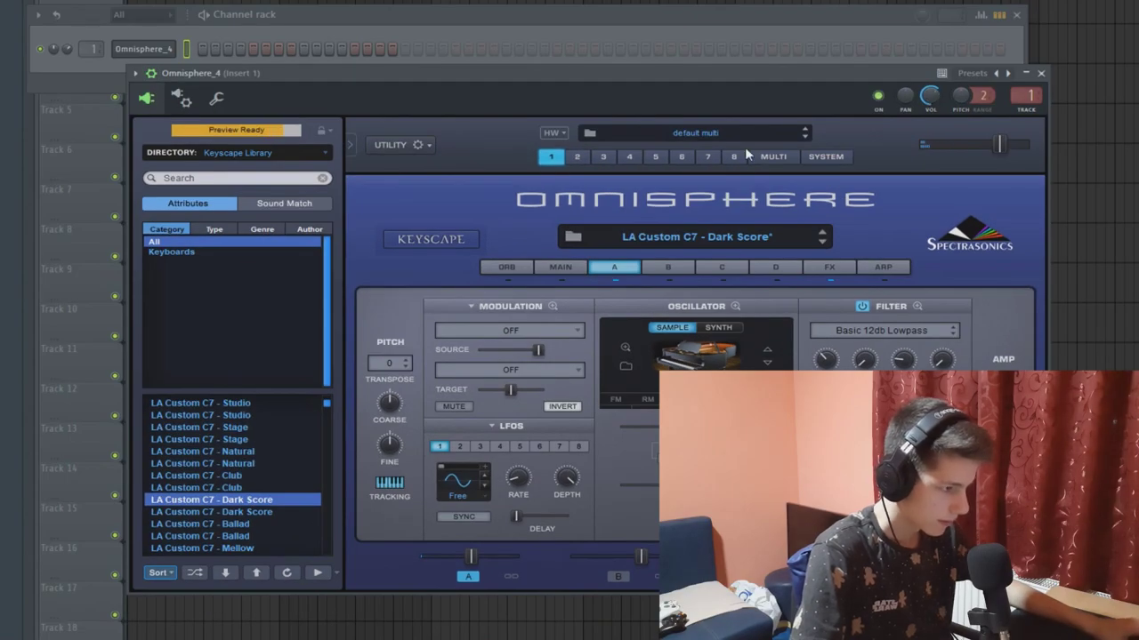
Open the Omnisphere channel's piano roll and highlight the A# Minor Natural (Aeolian) scale.
drag(766, 74, 756, 56)
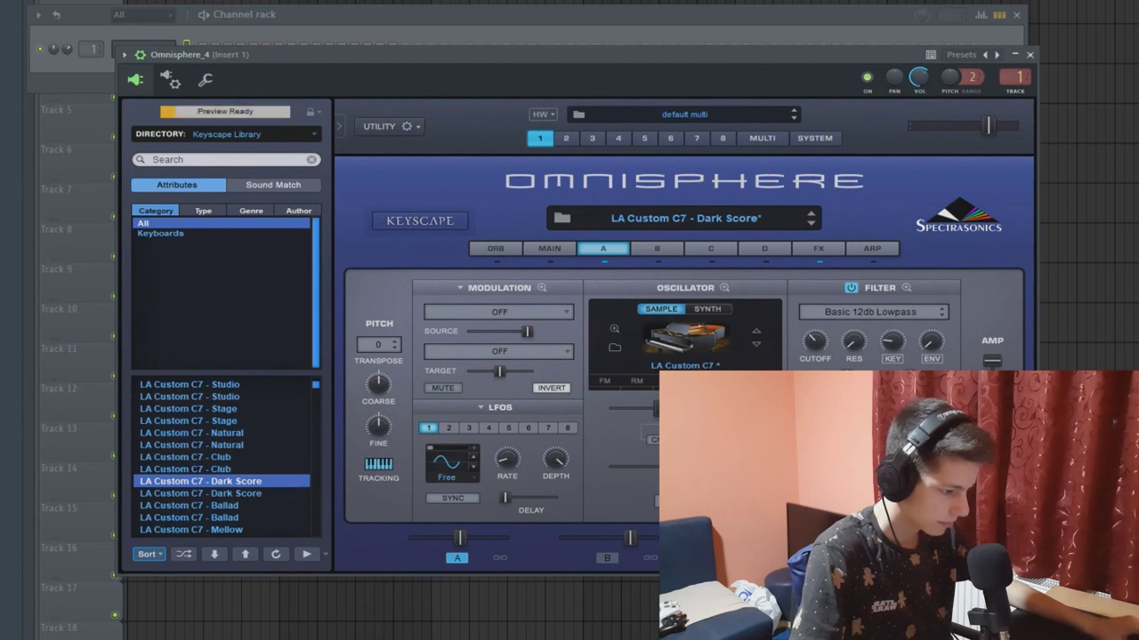
drag(813, 485, 814, 492)
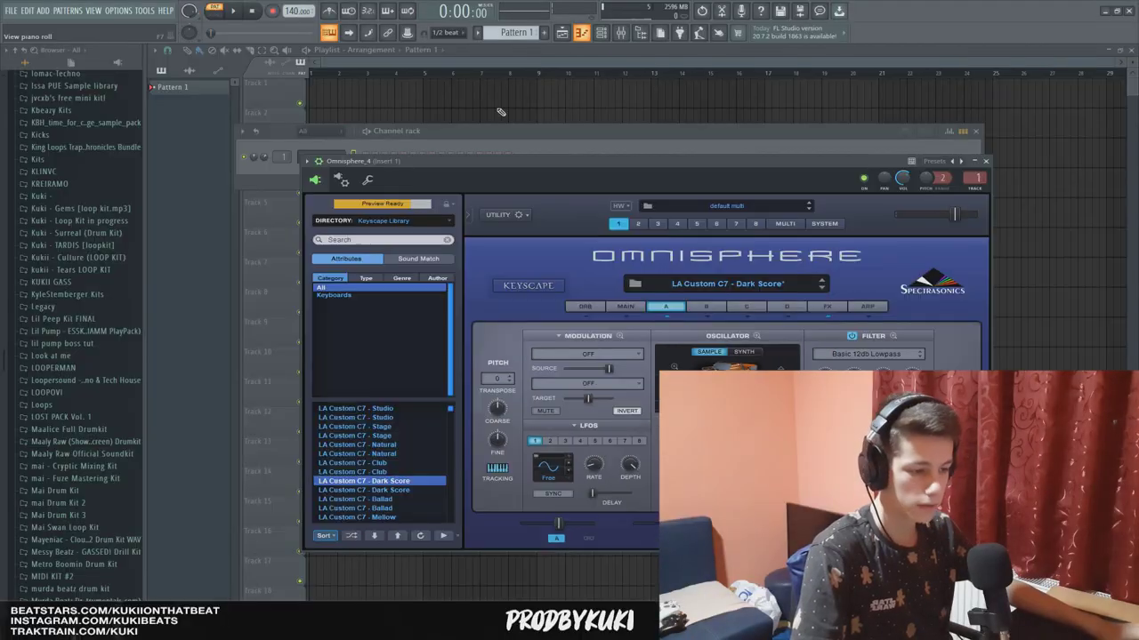
key(F7)
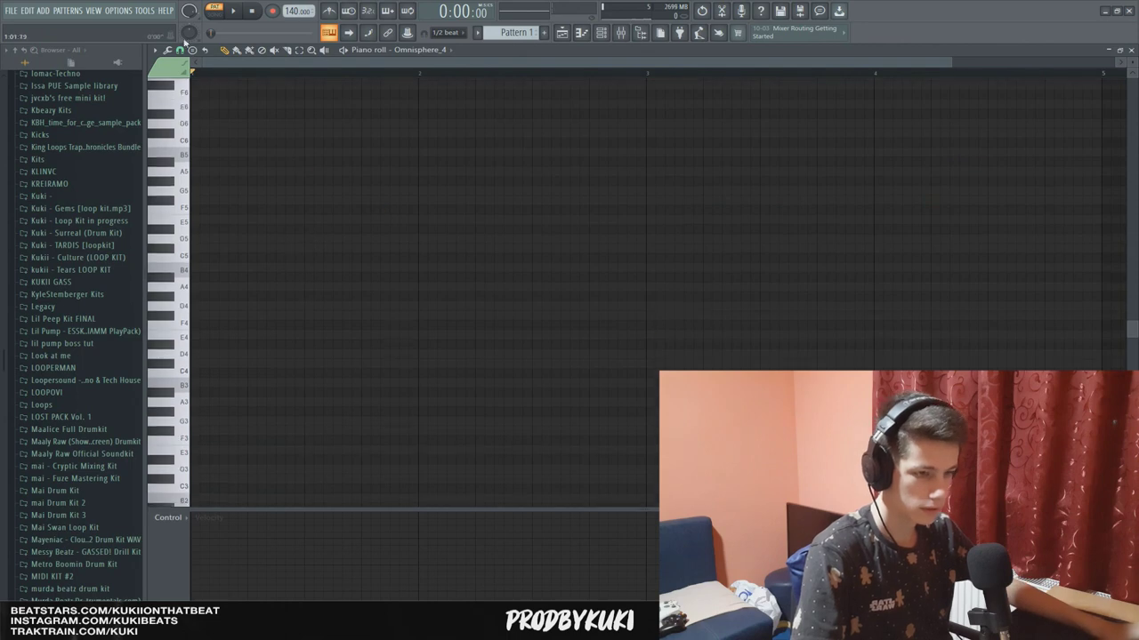
click(155, 52)
mouse_move(172, 114)
mouse_move(263, 125)
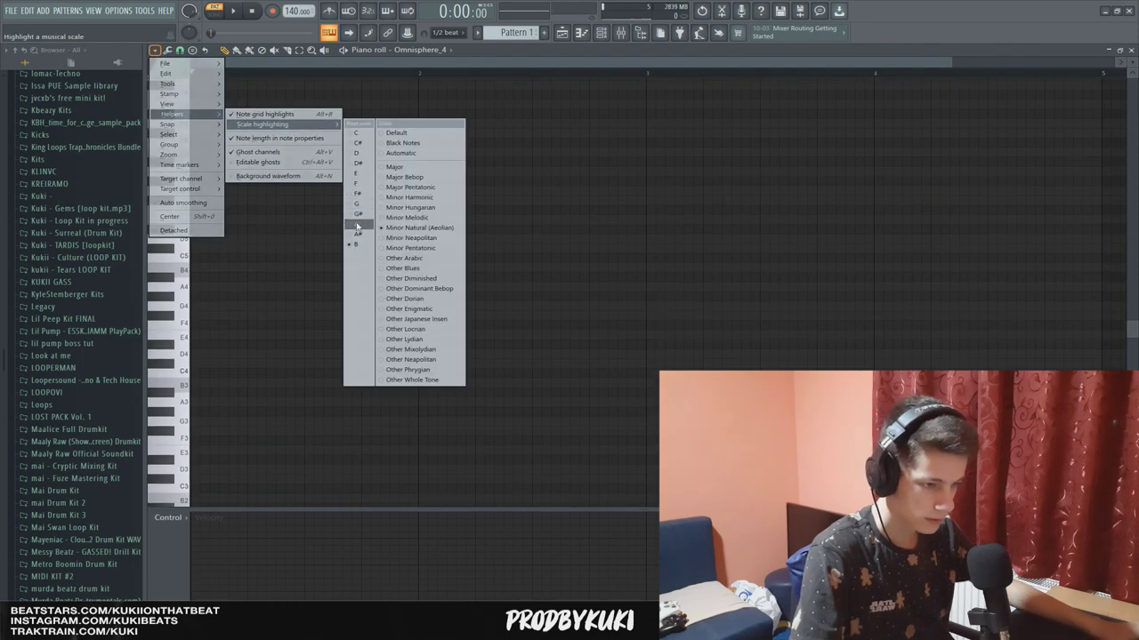
click(358, 235)
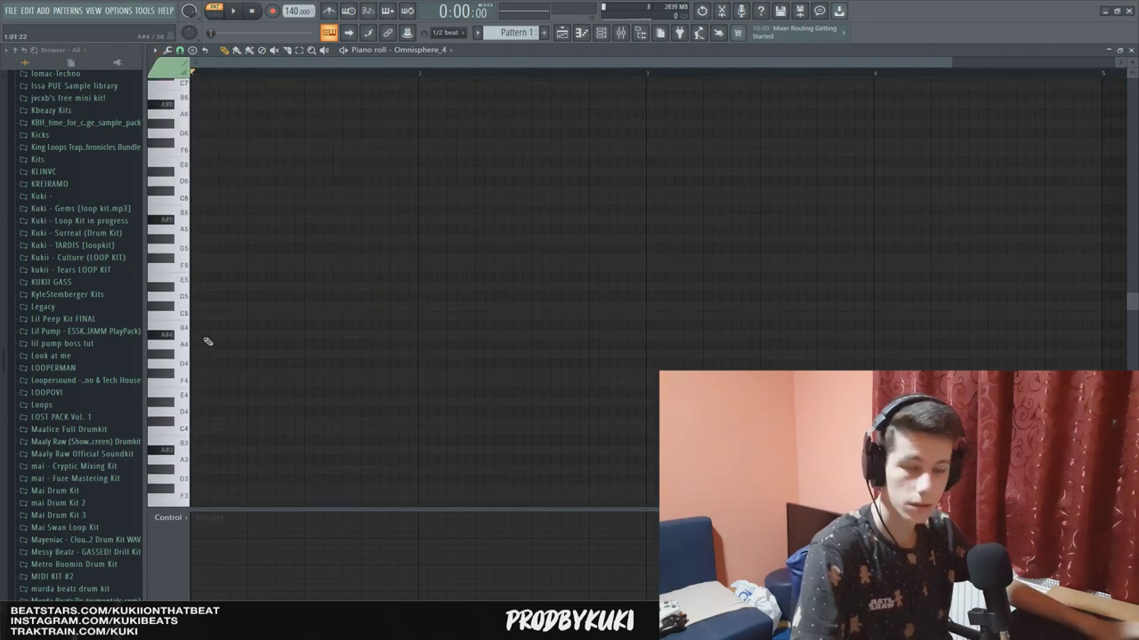
Draw a one-bar chord in bar 1 with the notes A#4, C#5 and F5, and play it.
click(204, 337)
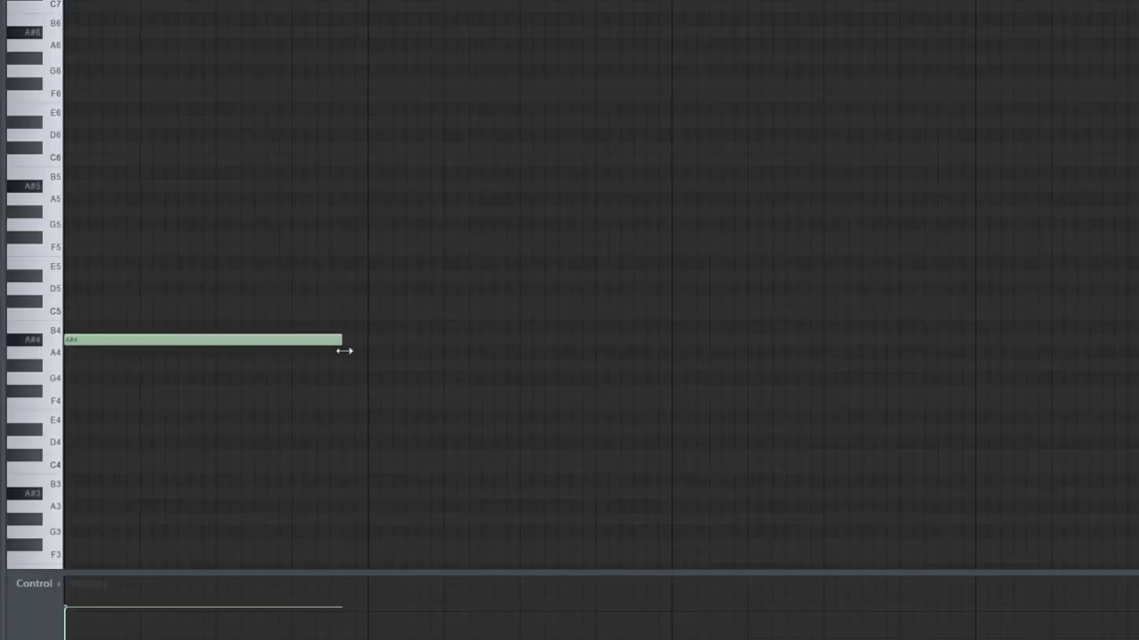
drag(133, 303, 89, 303)
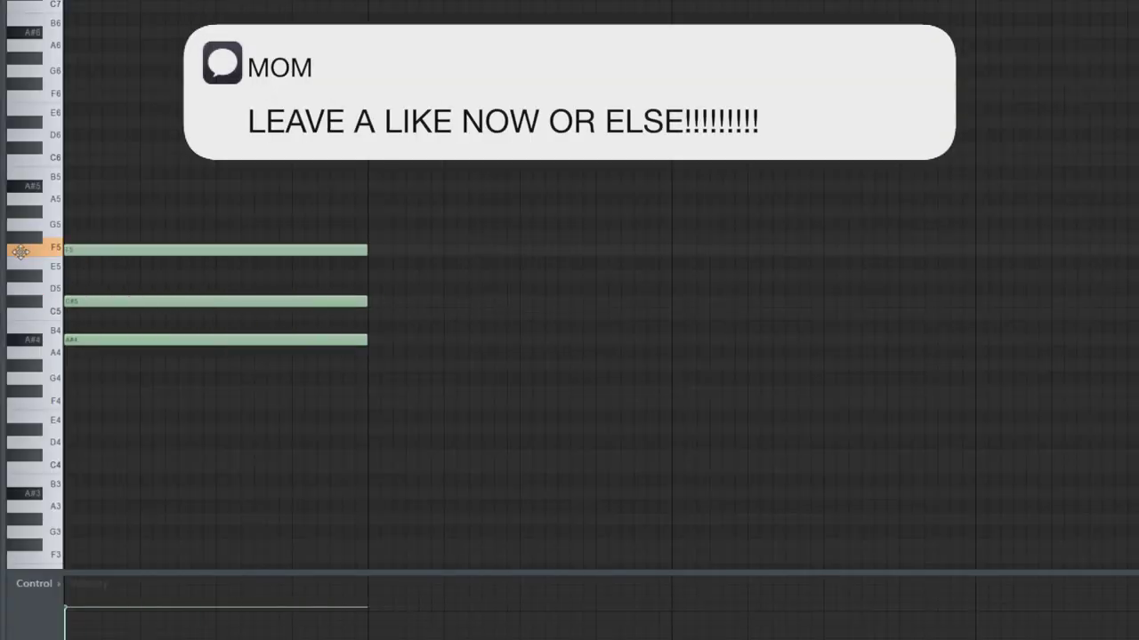
key(space)
scroll(209, 185, down, 2)
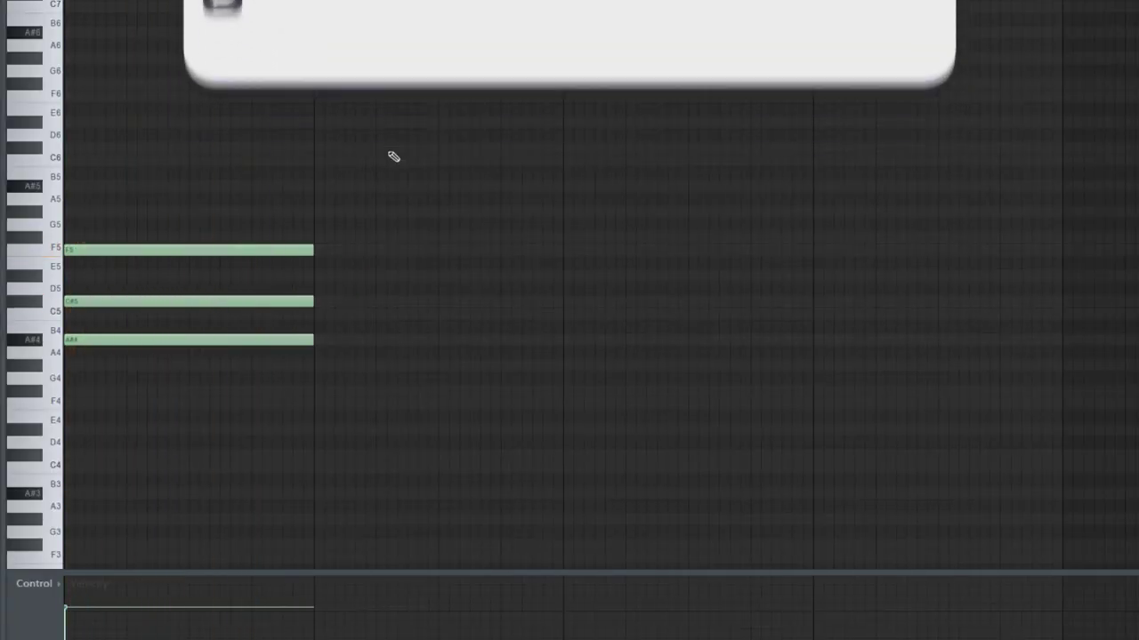
key(space)
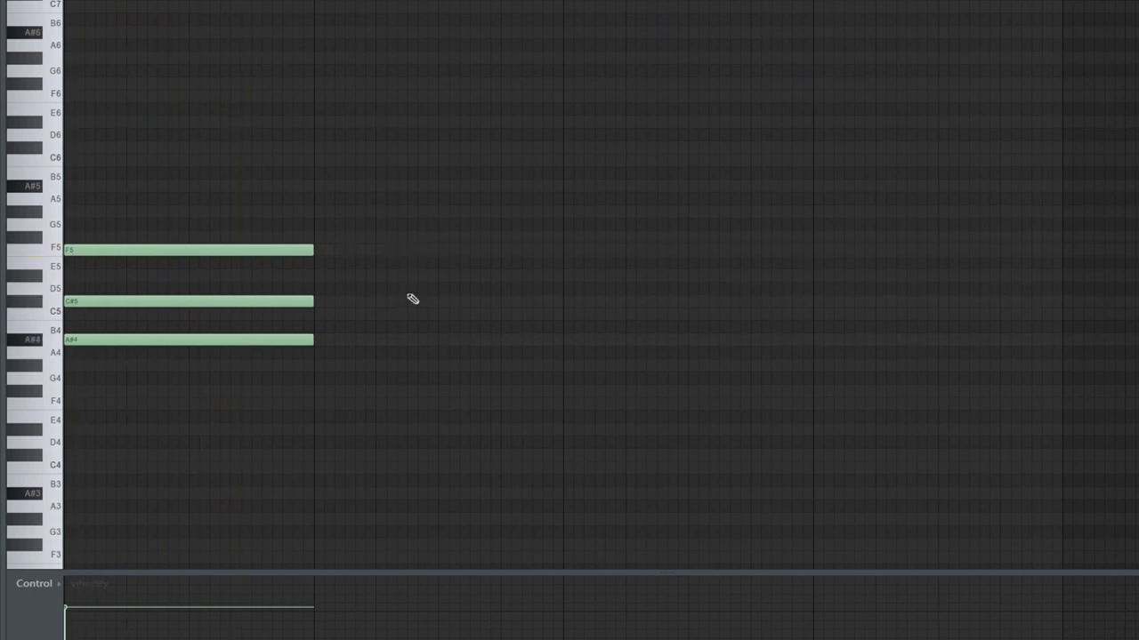
Duplicate the chord into bar 2, lower its middle note to C5, and play both chords.
key(ctrl+b)
key(ctrl+d)
key(space)
scroll(356, 316, down, 1)
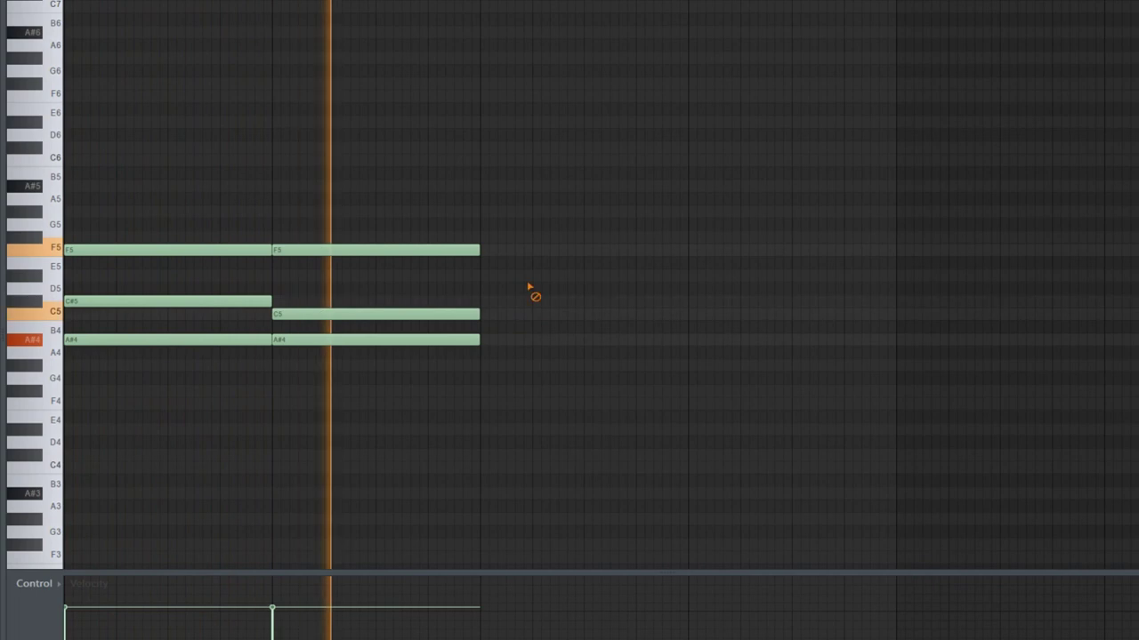
key(space)
key(space)
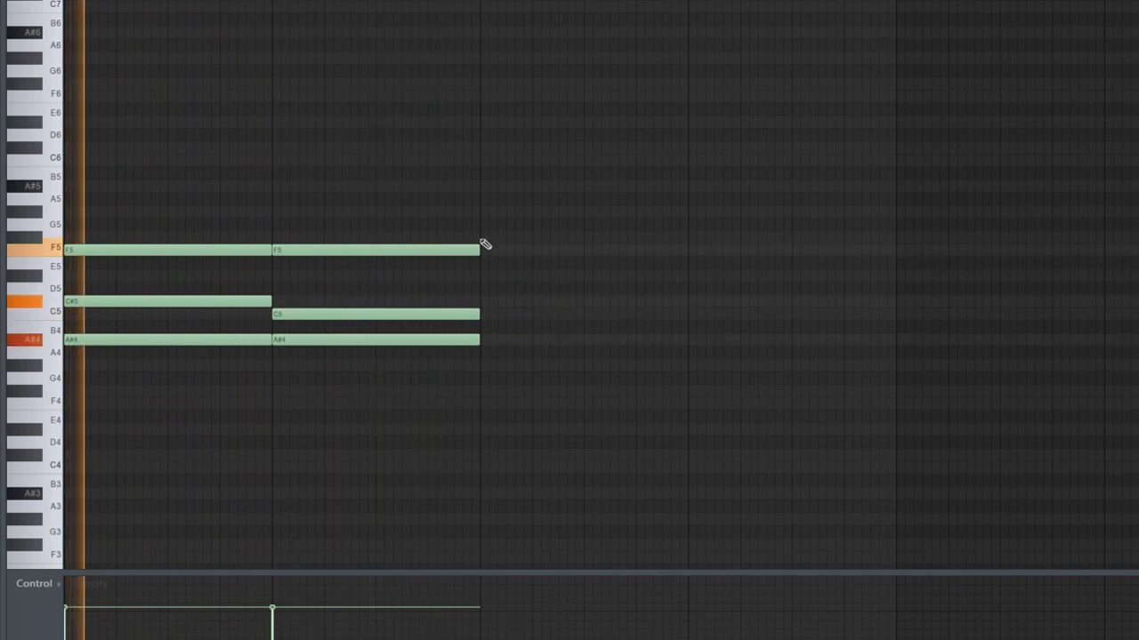
Transpose both chords up three semitones so their lowest notes are C#5, and set the scale highlighting root to C#.
key(space)
click(77, 56)
key(space)
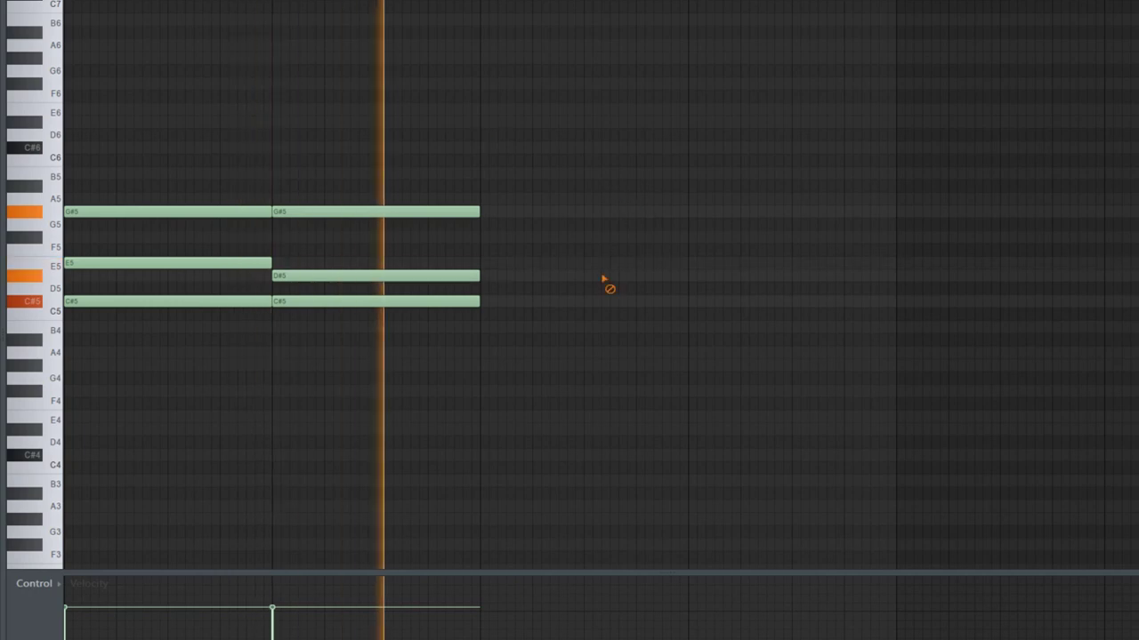
key(space)
Duplicate the bar 2 chord of C#5, D#5 and G#5 into bar 3 and play the progression.
drag(495, 356, 436, 203)
key(ctrl+b)
key(space)
click(572, 152)
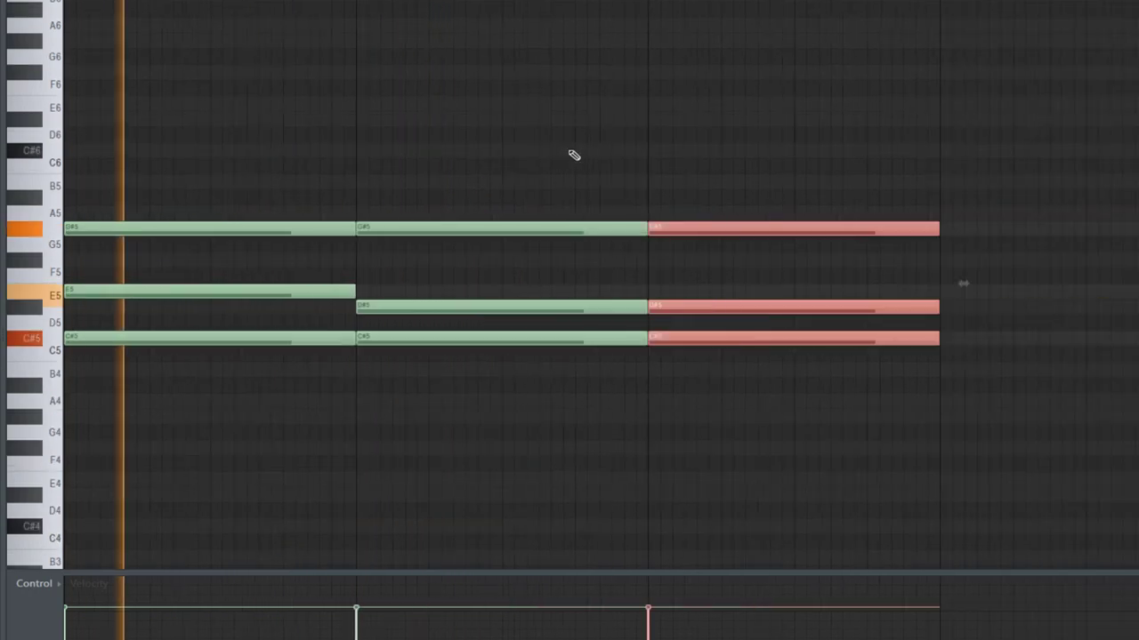
right_click(572, 152)
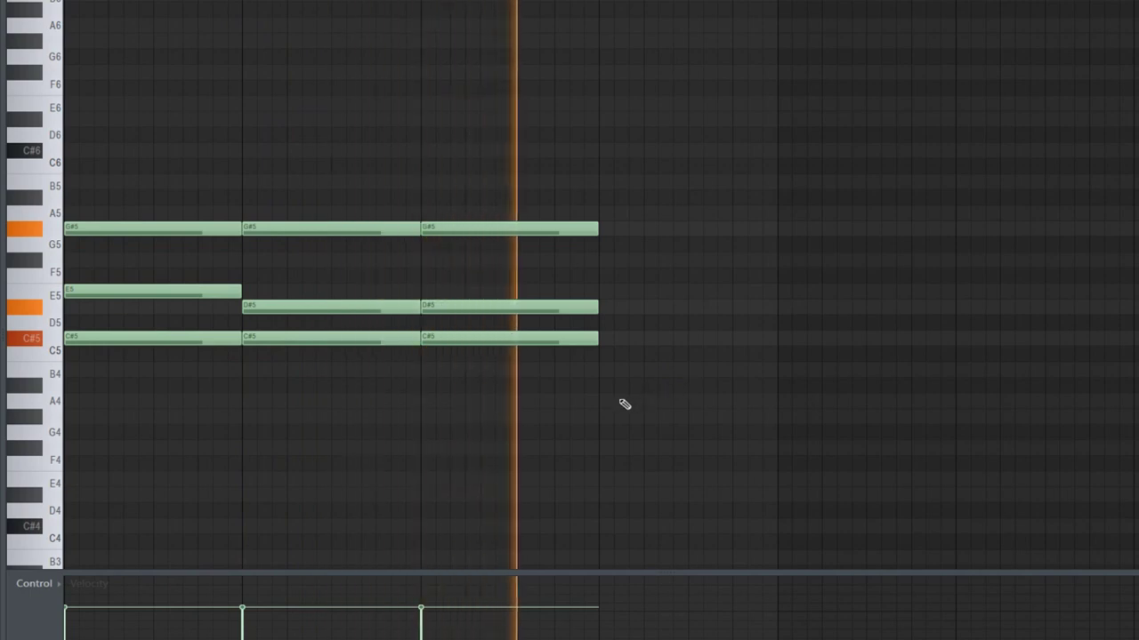
Add a one-bar chord in bar 4 with B4, D#5 and G#5, and play the four bars.
key(space)
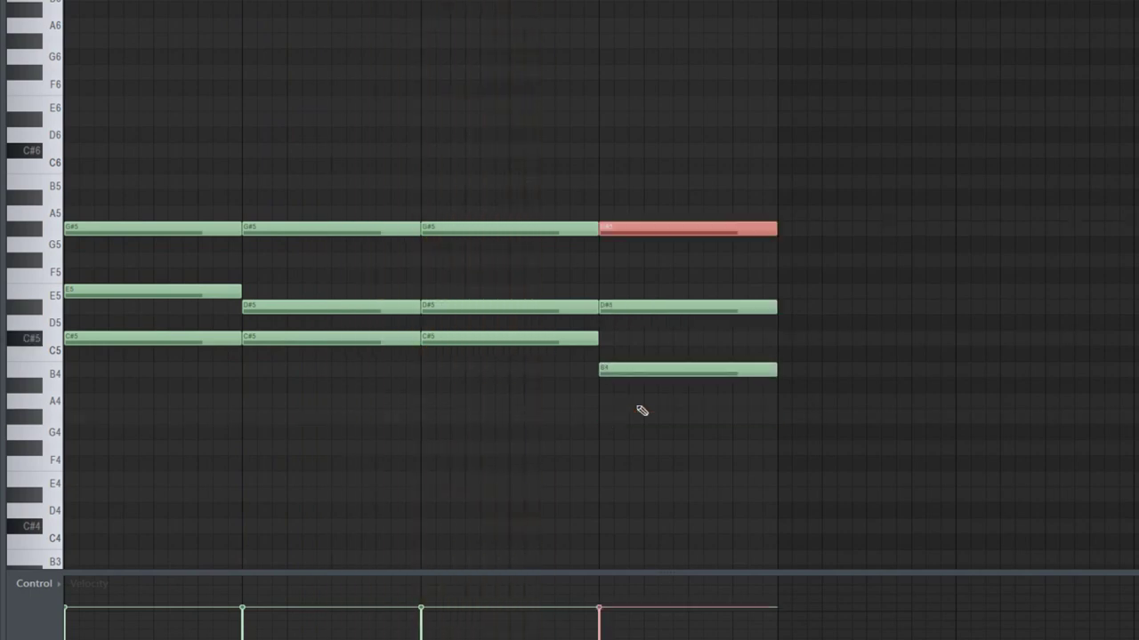
key(space)
scroll(643, 409, down, 1)
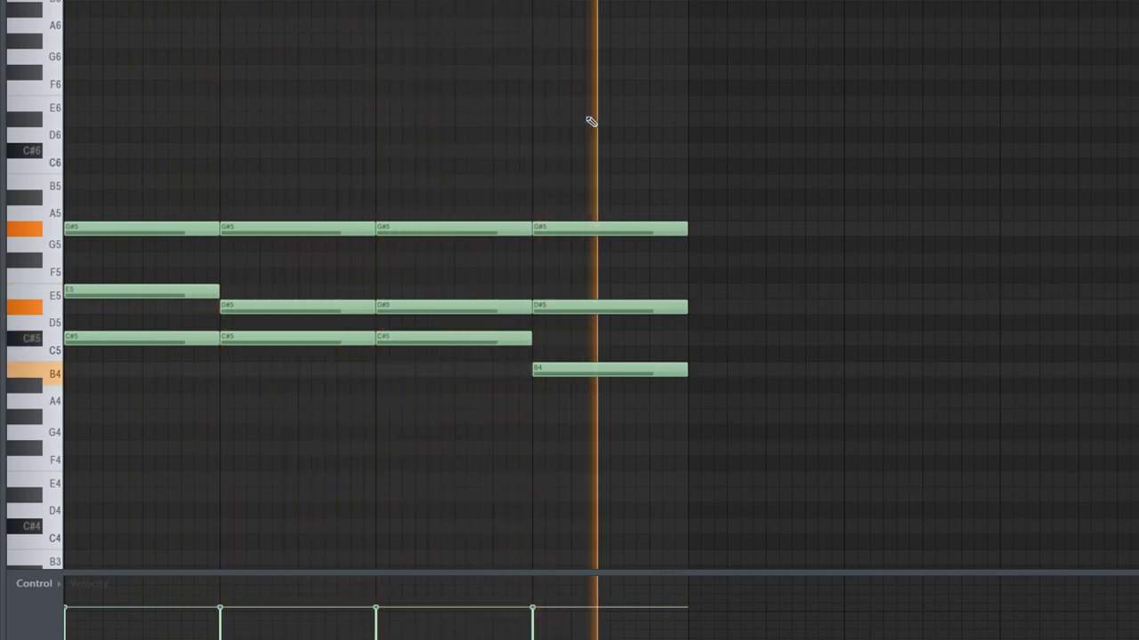
key(space)
Revoice the bar 4 chord to C#5, D#5 and A5.
key(space)
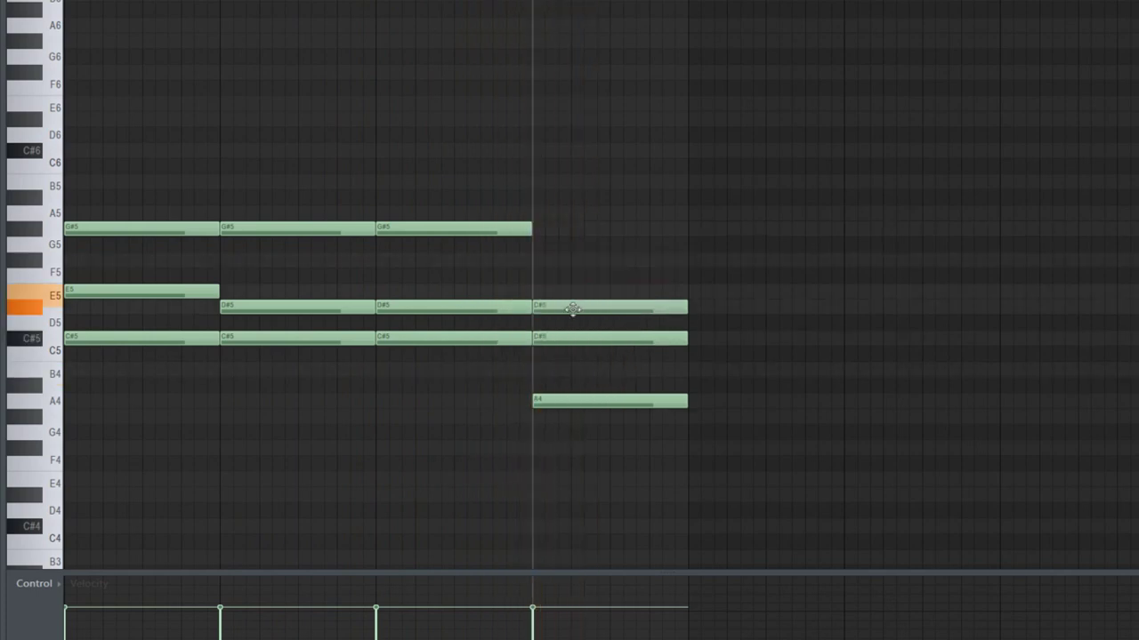
drag(594, 378, 598, 436)
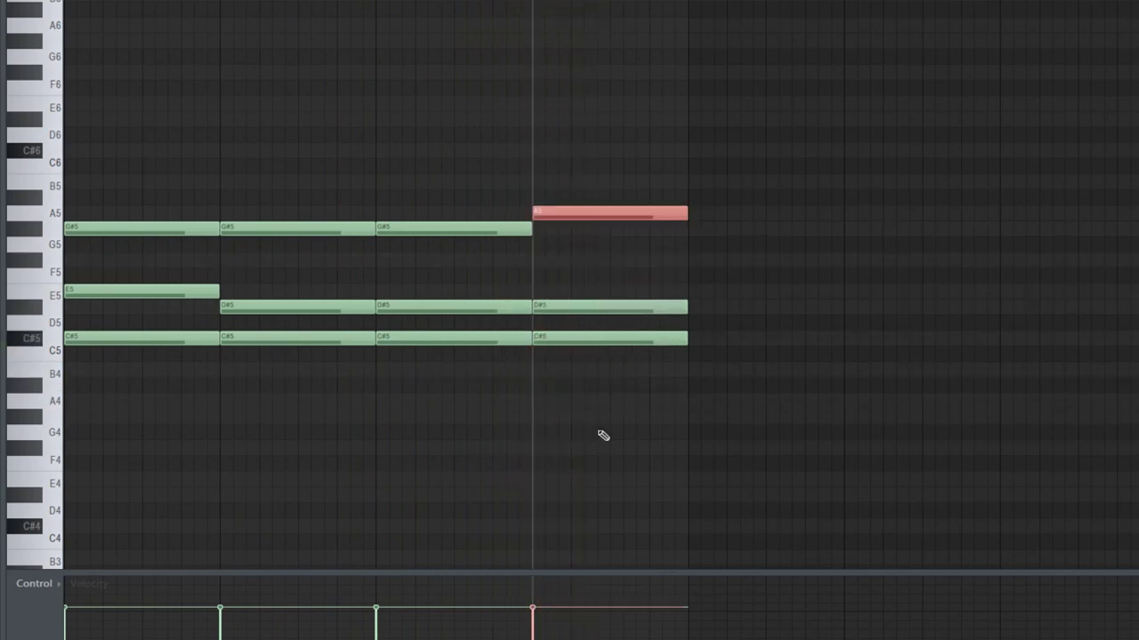
key(space)
Move the whole four-bar progression up one octave and play it back.
key(ctrl+d)
key(ctrl+Up)
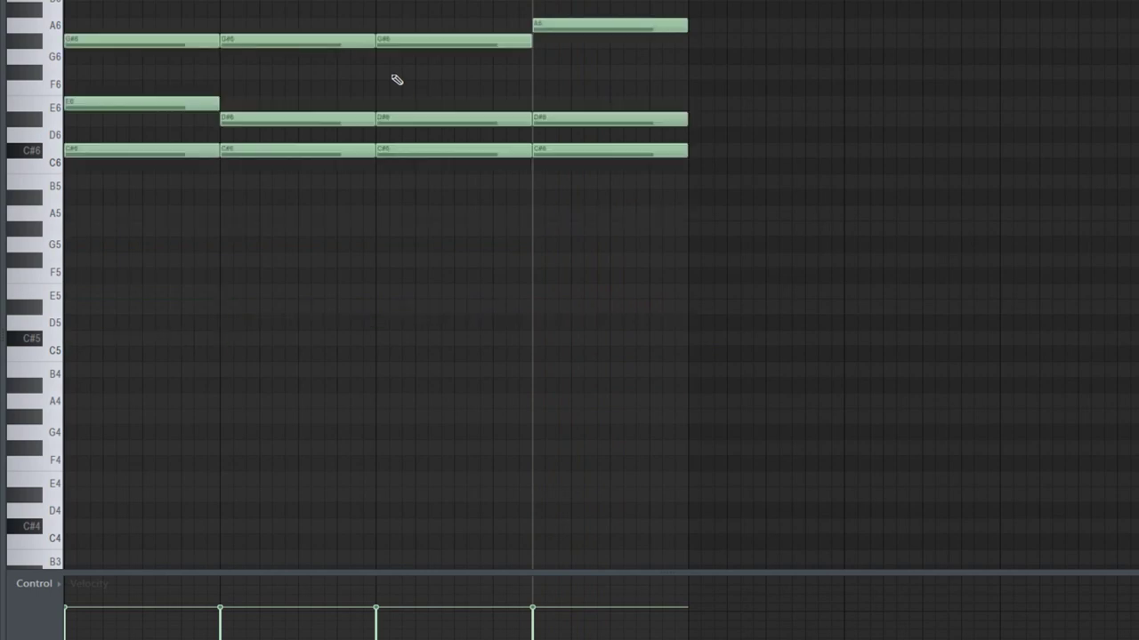
key(space)
scroll(308, 170, up, 3)
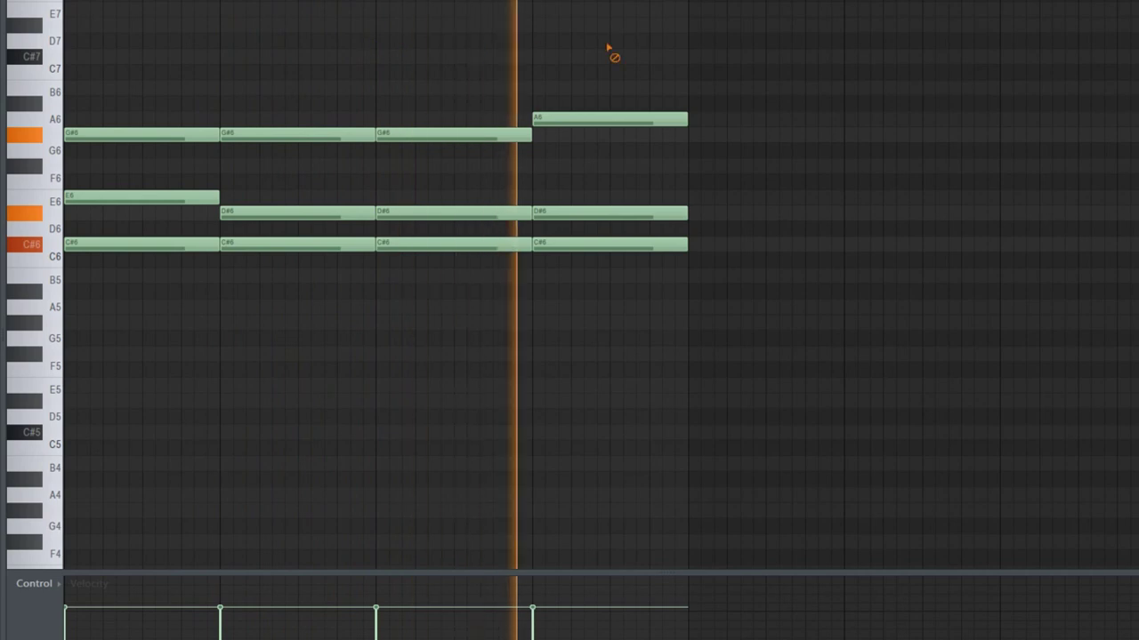
key(space)
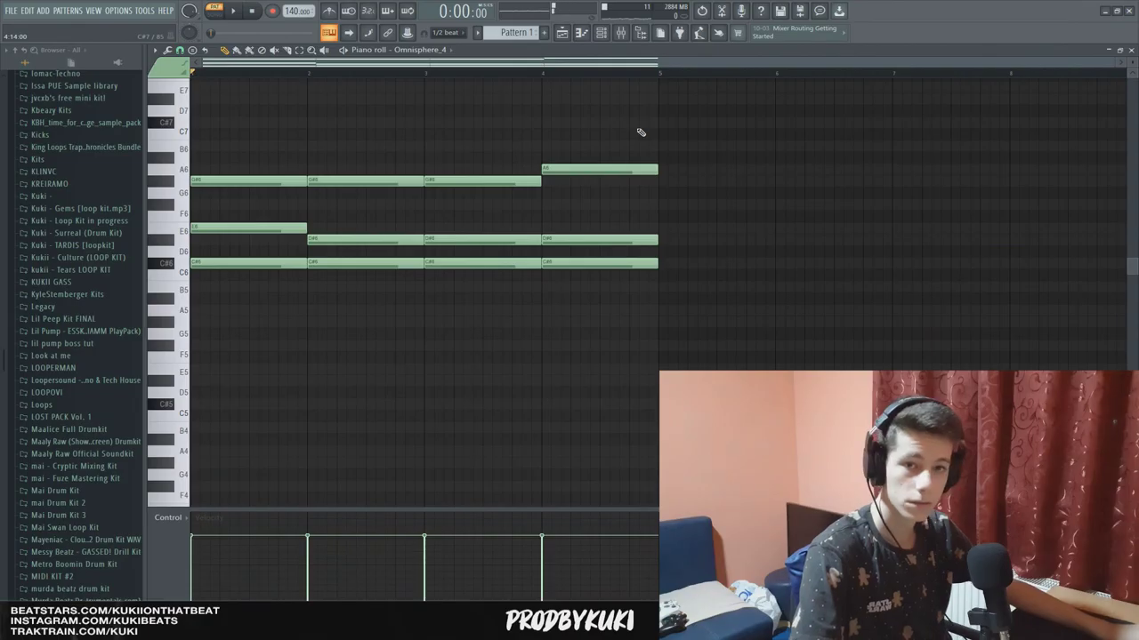
Duplicate the four-bar progression into bars 5 to 8 and place the playback position at bar 5.
key(ctrl+b)
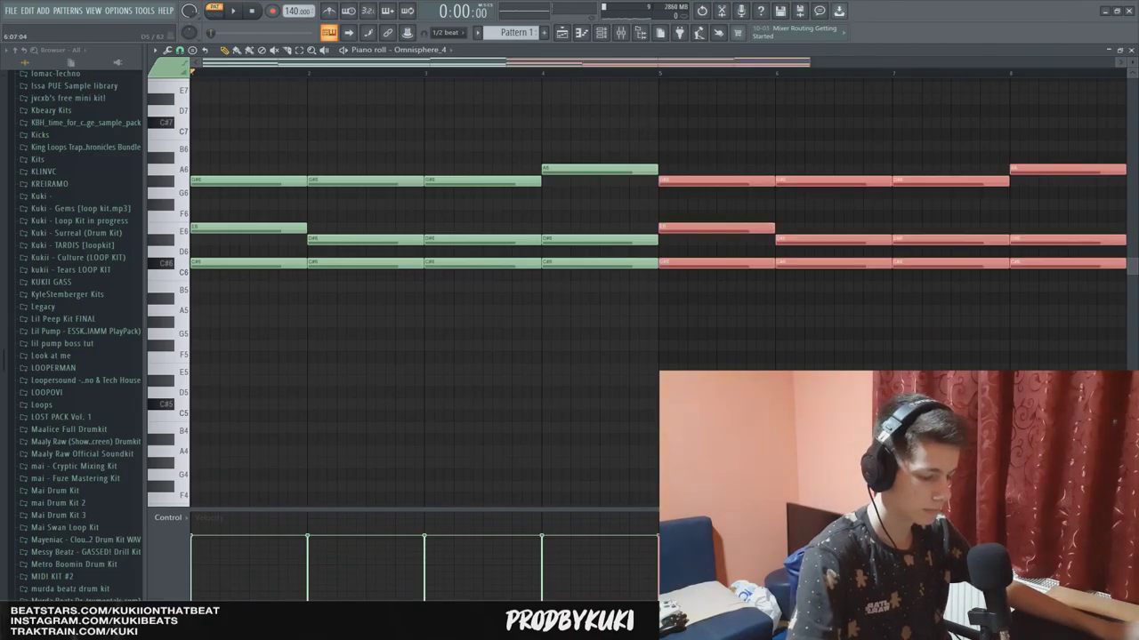
scroll(820, 265, down, 2)
click(503, 74)
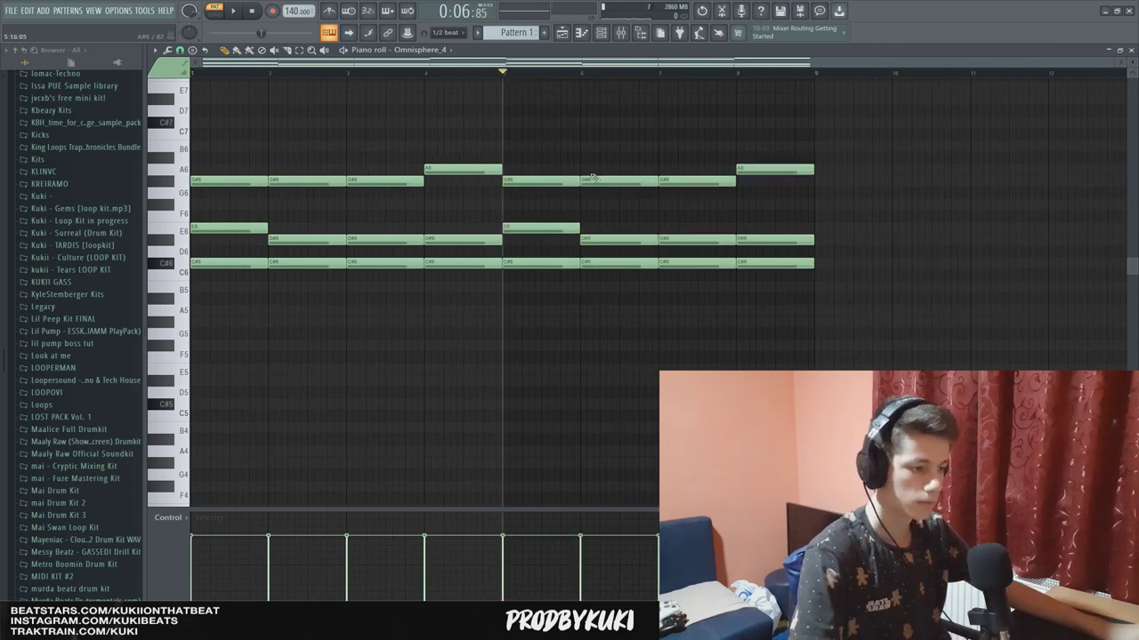
scroll(617, 223, up, 2)
scroll(682, 334, down, 2)
scroll(681, 335, right, 1)
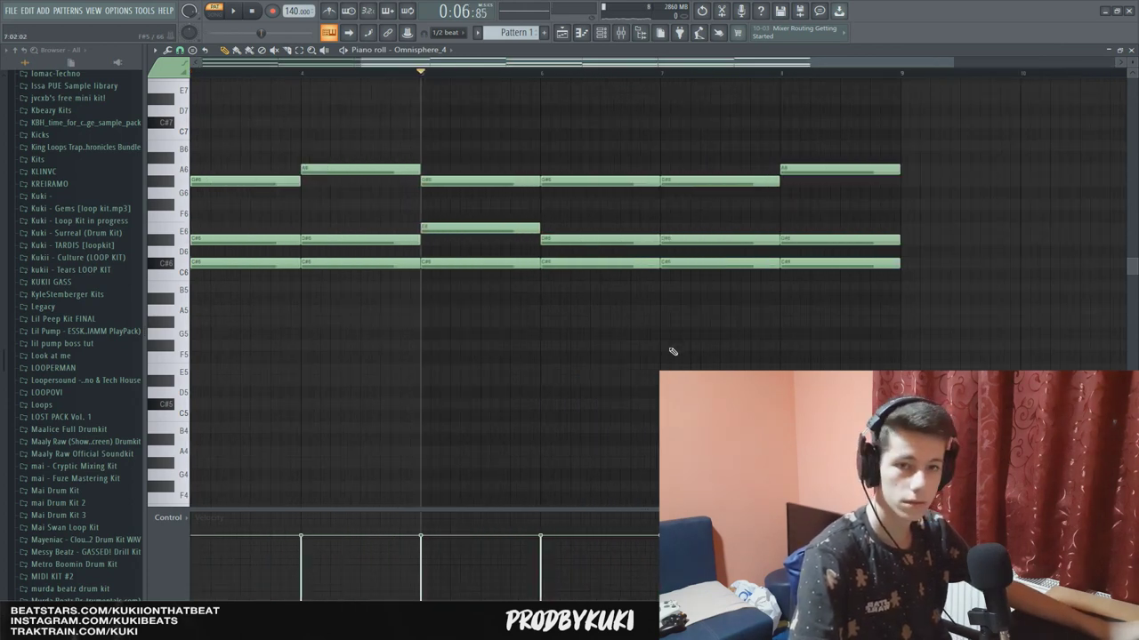
scroll(676, 342, left, 1)
Add a one-bar E7 melody note from the middle of bar 7 and a half-bar D#7 note from bar 8's second beat.
key(space)
scroll(716, 372, up, 2)
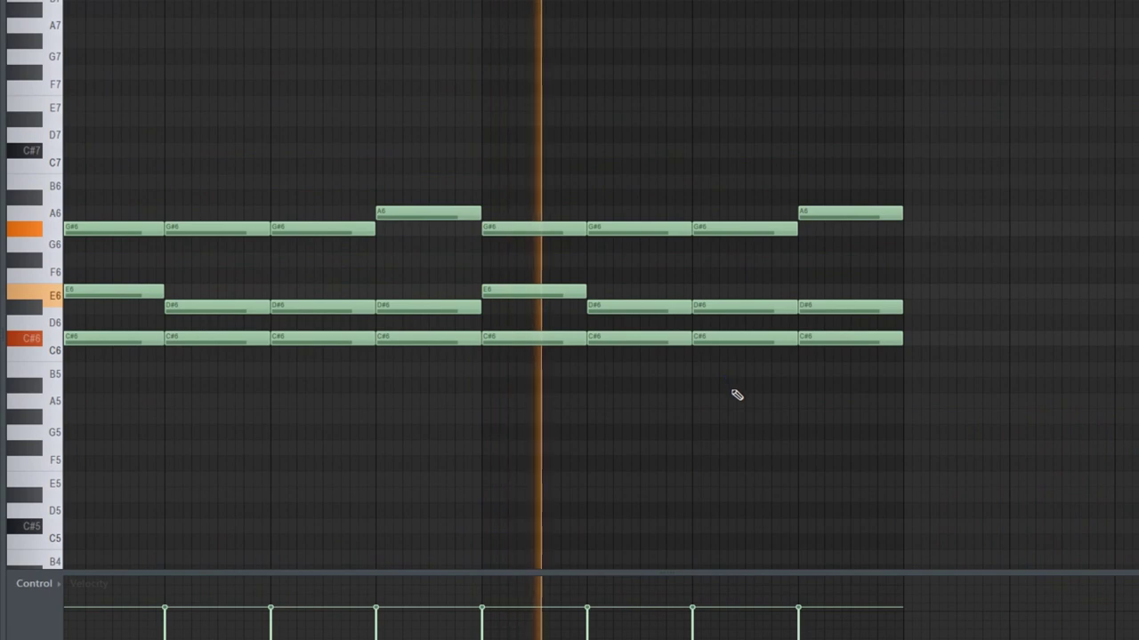
click(747, 104)
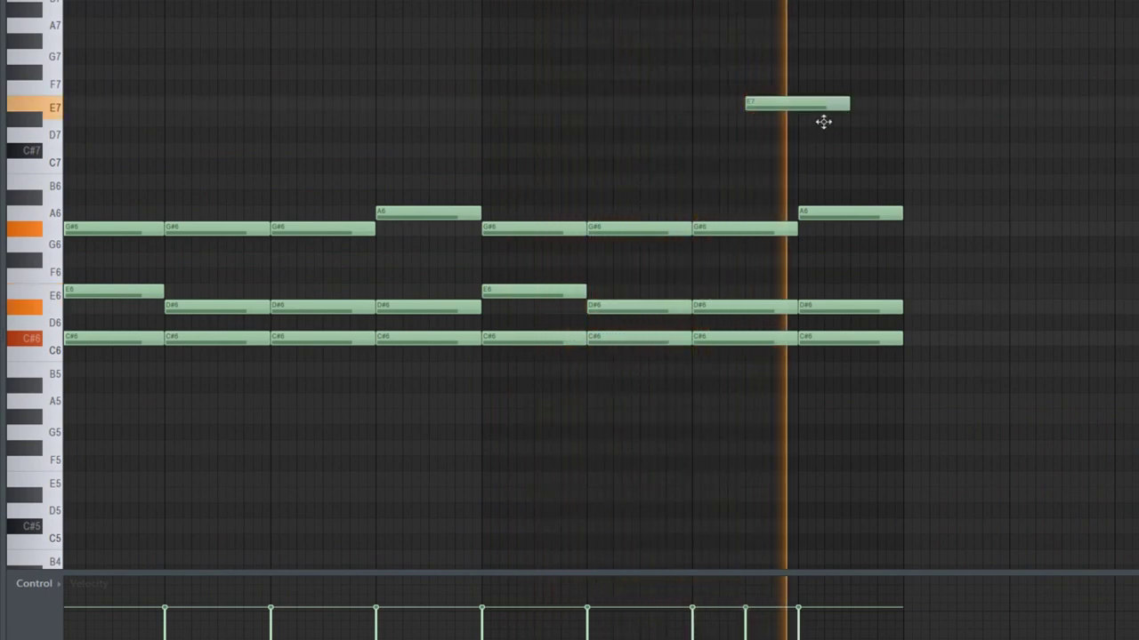
click(826, 119)
key(space)
drag(922, 123, 880, 122)
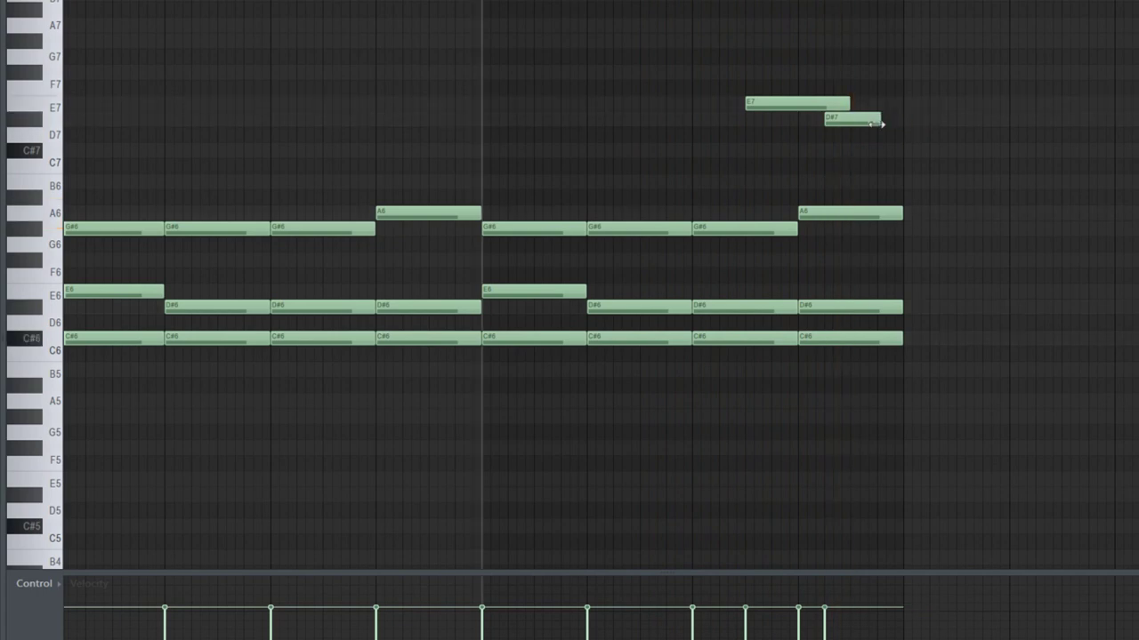
Finish the melody with a one-beat C#7 note at the end of bar 8 and play the pattern.
click(883, 183)
key(space)
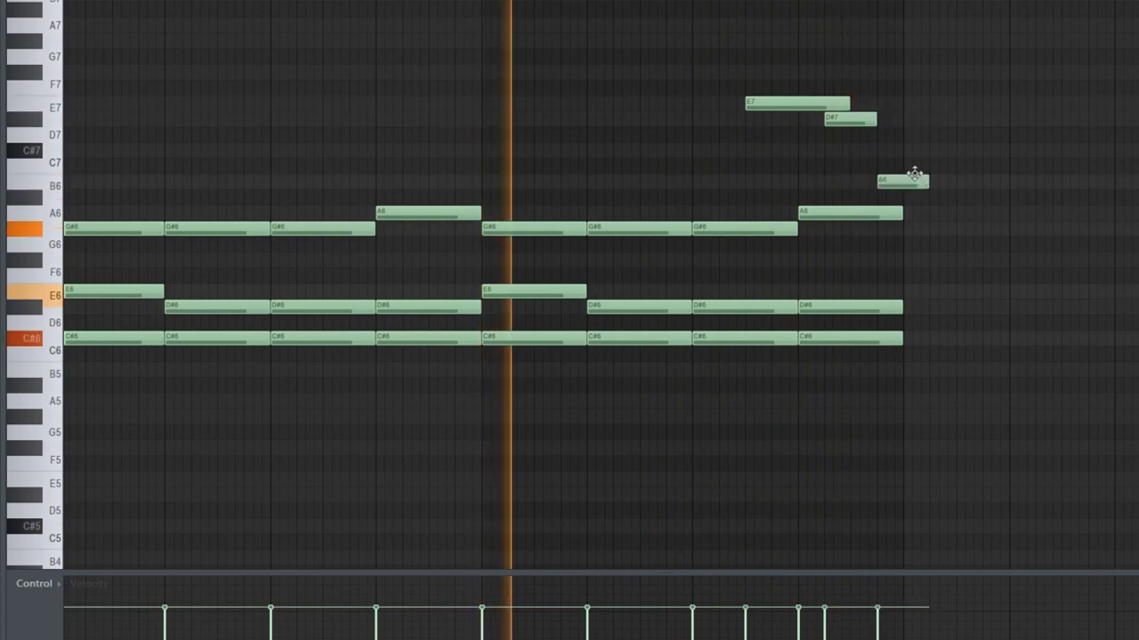
mouse_move(915, 180)
mouse_down()
mouse_move(920, 150)
mouse_move(902, 151)
mouse_up()
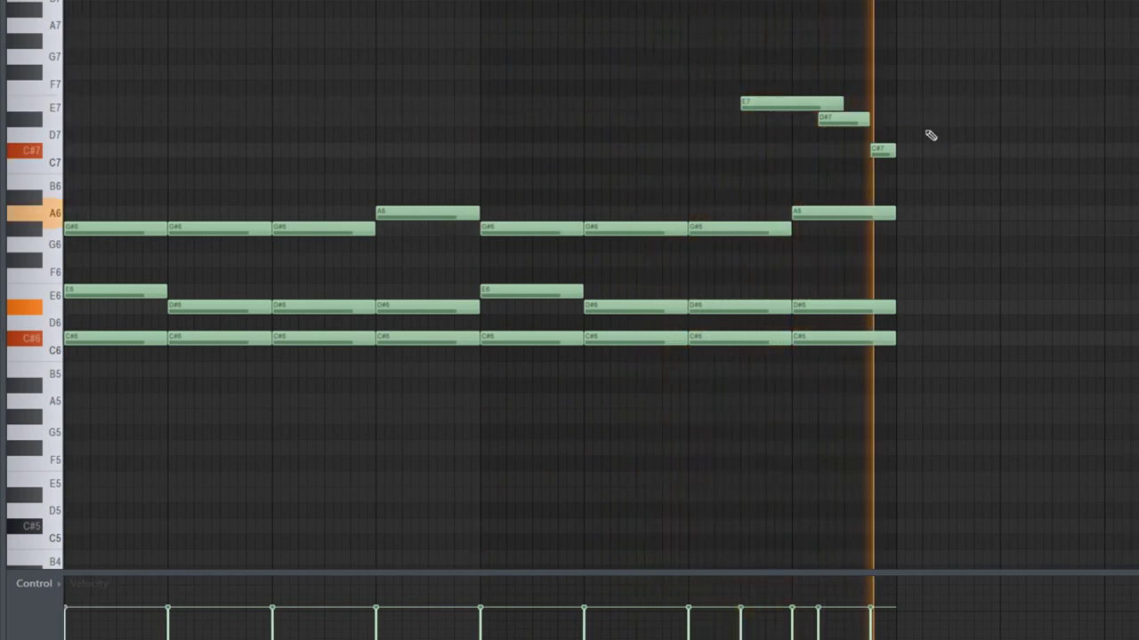
key(space)
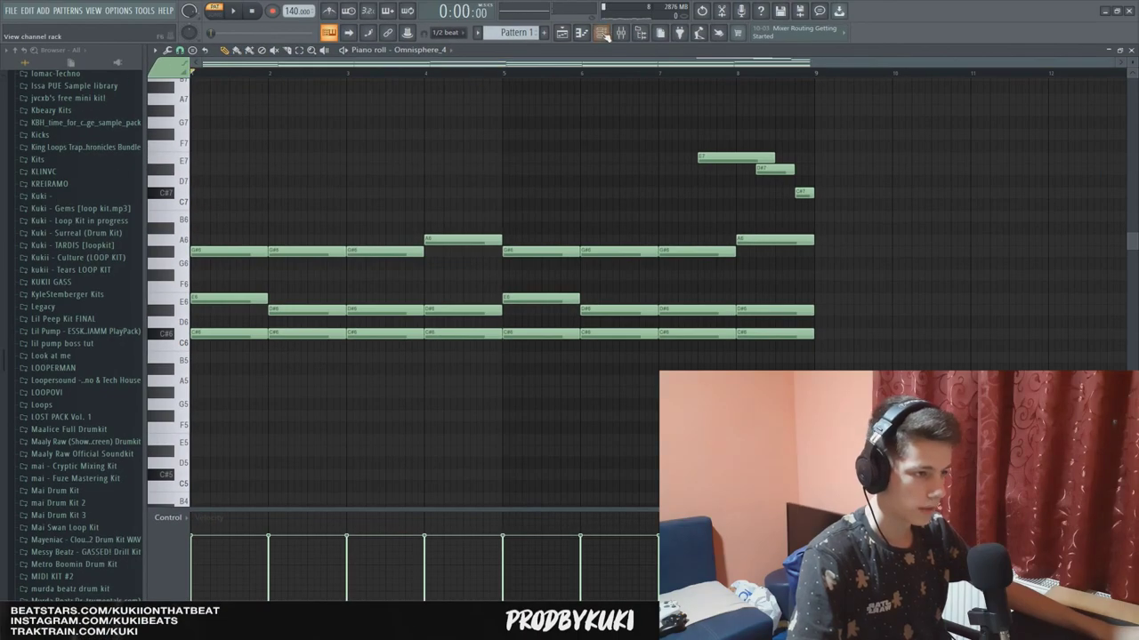
Load HalfTime on the Omnisphere's mixer track, Insert 1, and show note velocity in the piano roll's control lane.
click(602, 33)
click(621, 33)
drag(387, 153, 521, 153)
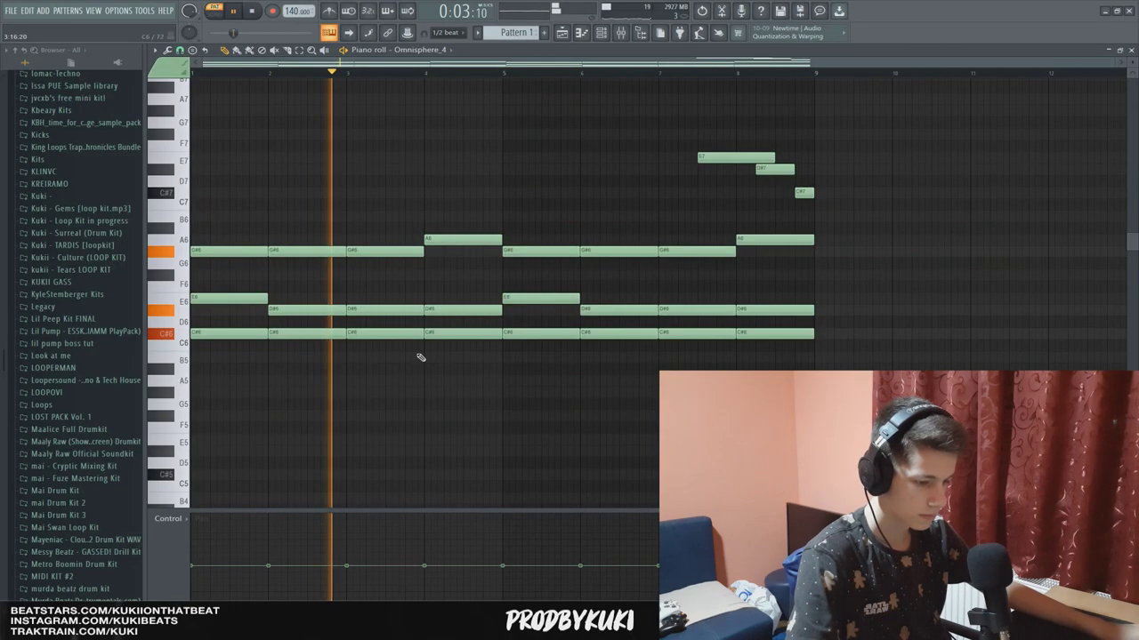
click(181, 521)
click(283, 539)
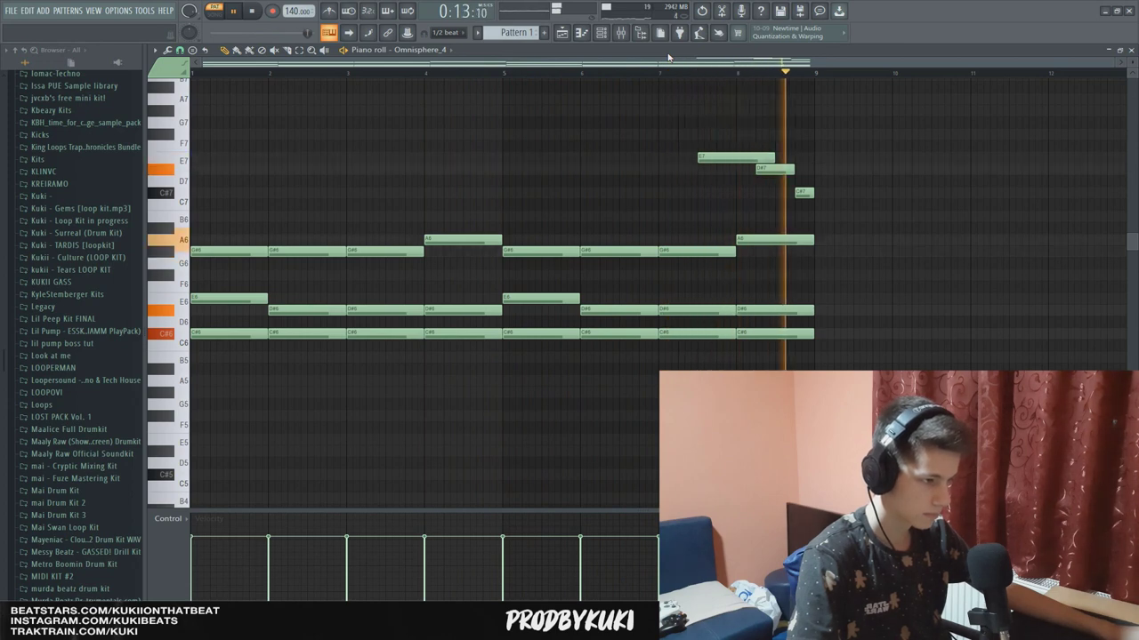
Randomize the levels of the Omnisphere notes, play the pattern, and select the three top melody notes E7, D#7 and C#7.
click(621, 34)
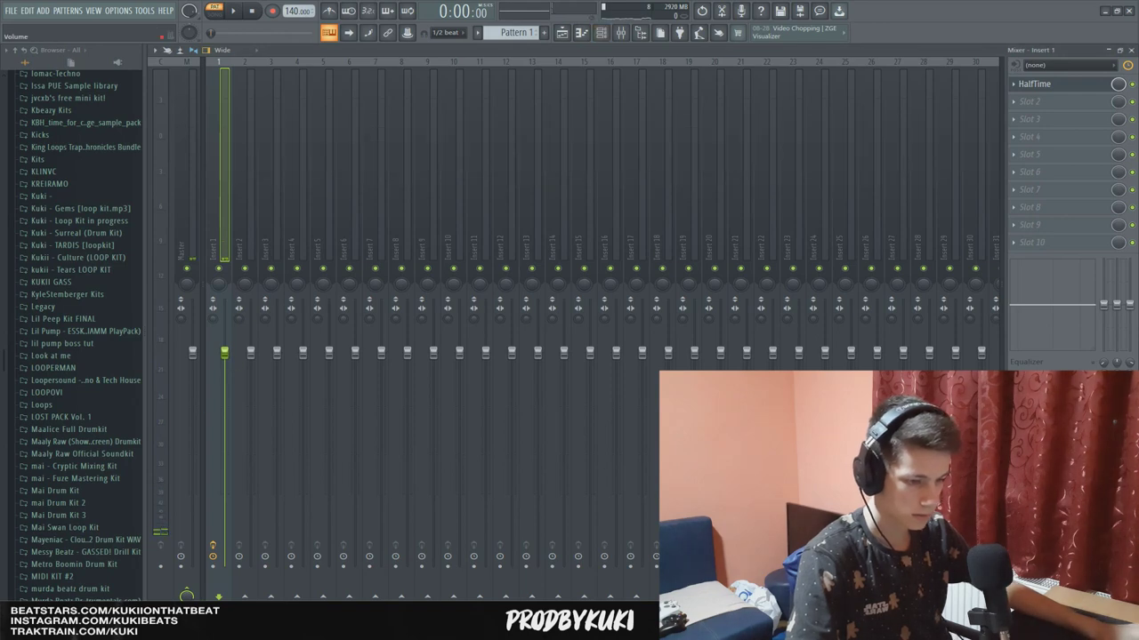
click(600, 33)
key(F7)
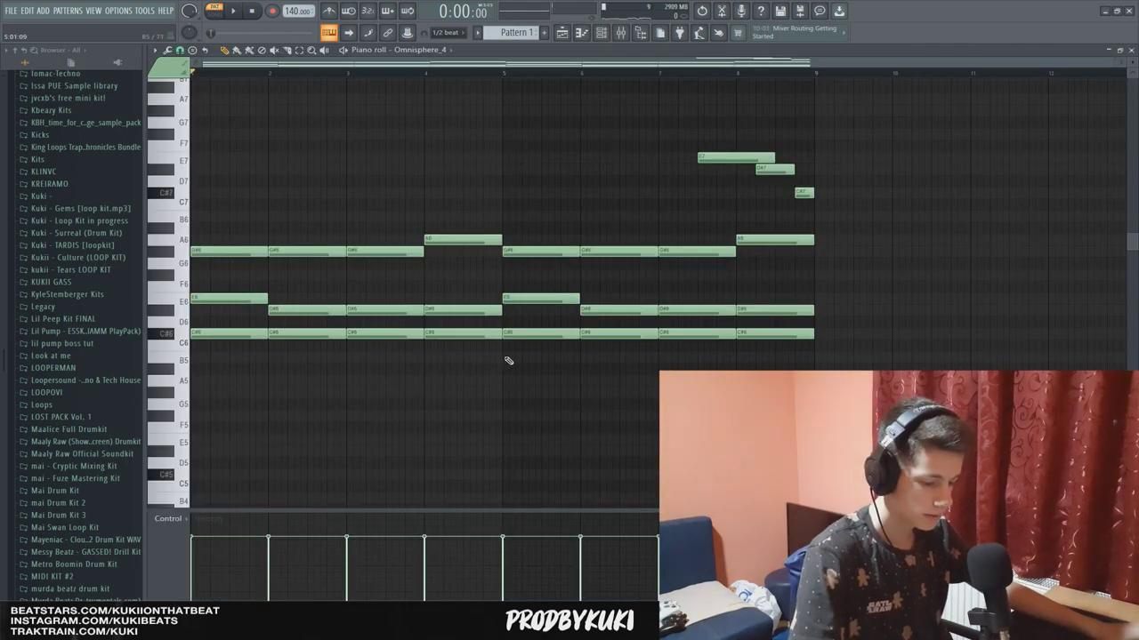
key(alt+r)
key(space)
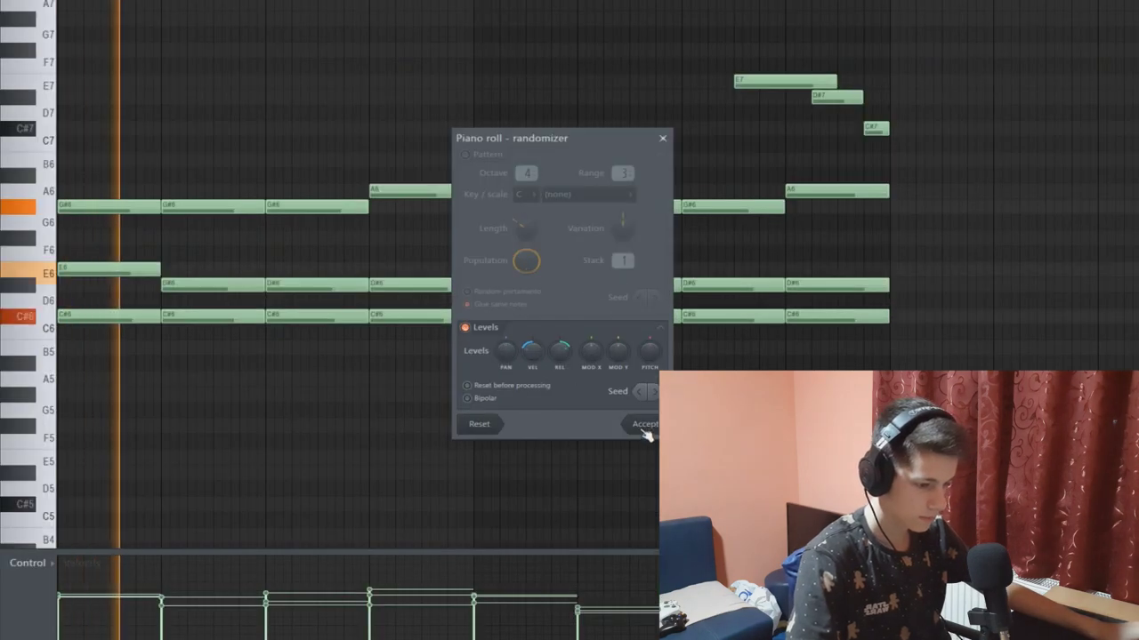
click(644, 426)
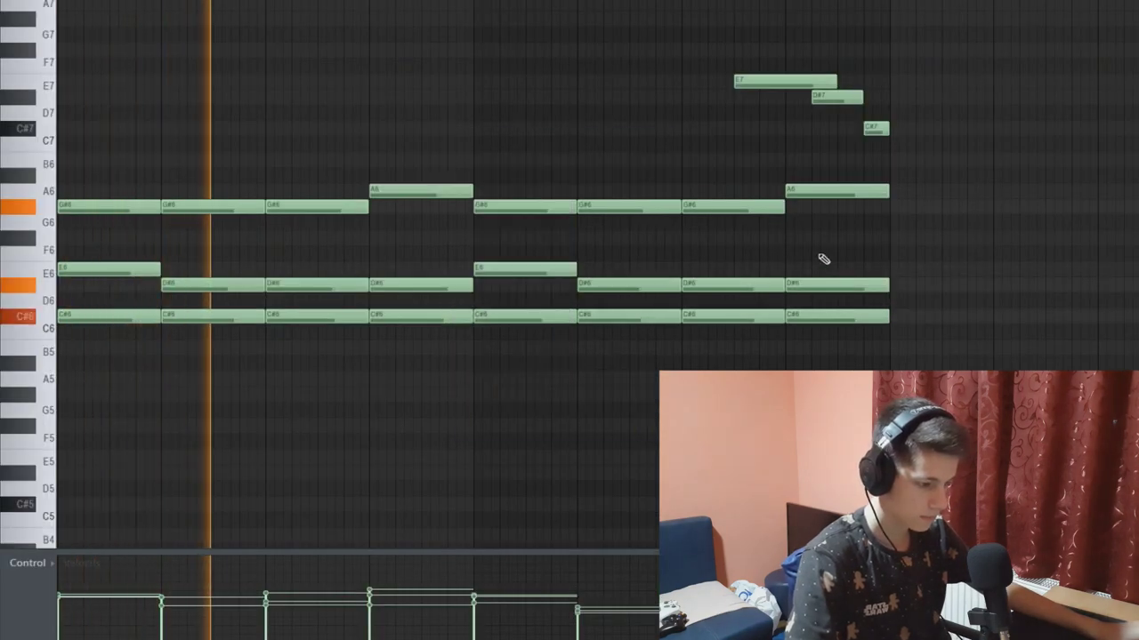
drag(894, 141, 721, 71)
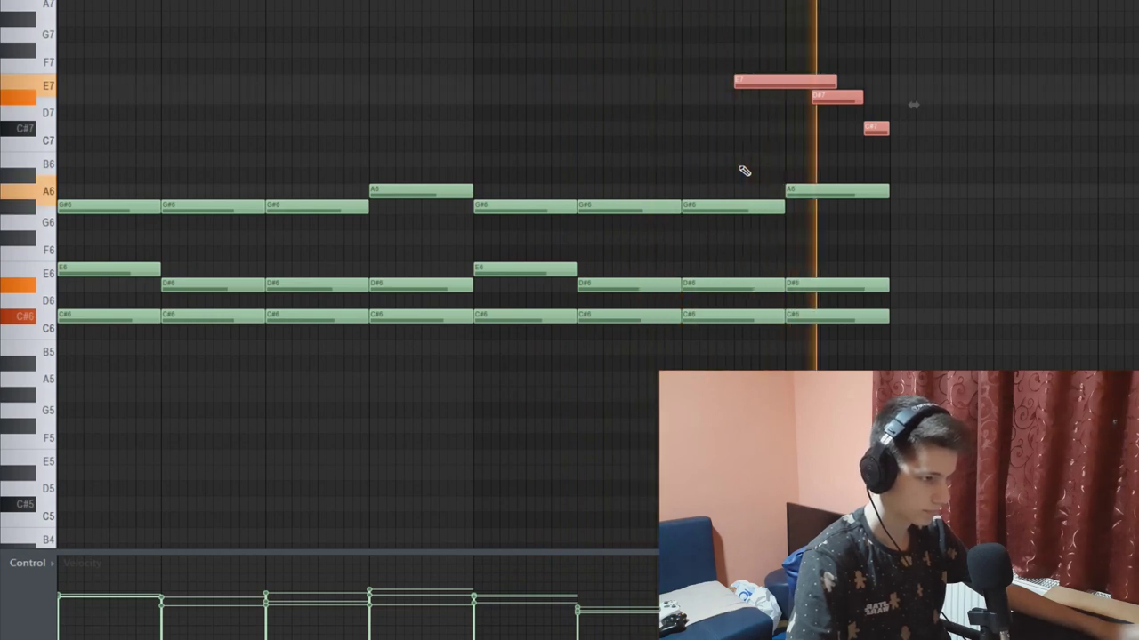
Add a second Omnisphere_4 instrument channel.
click(703, 31)
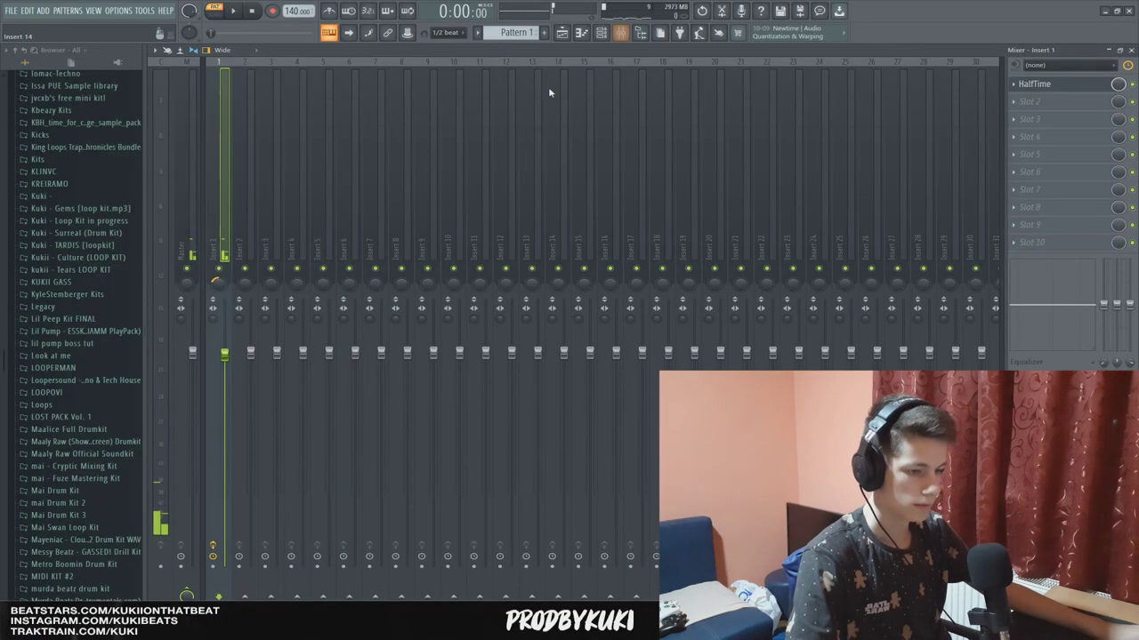
click(599, 38)
click(313, 216)
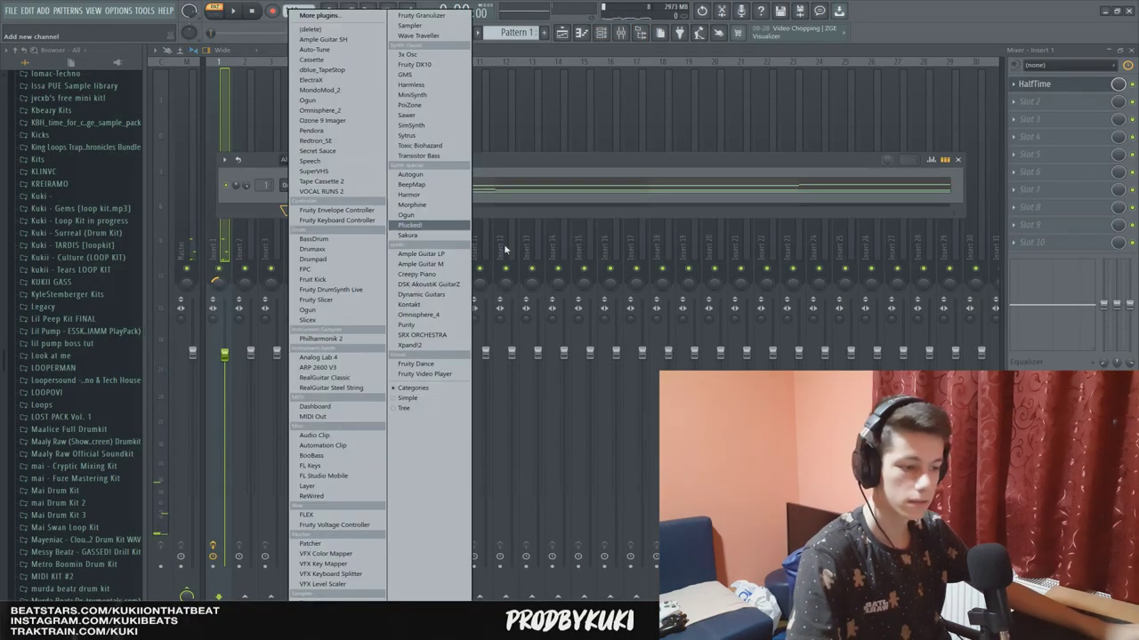
click(435, 318)
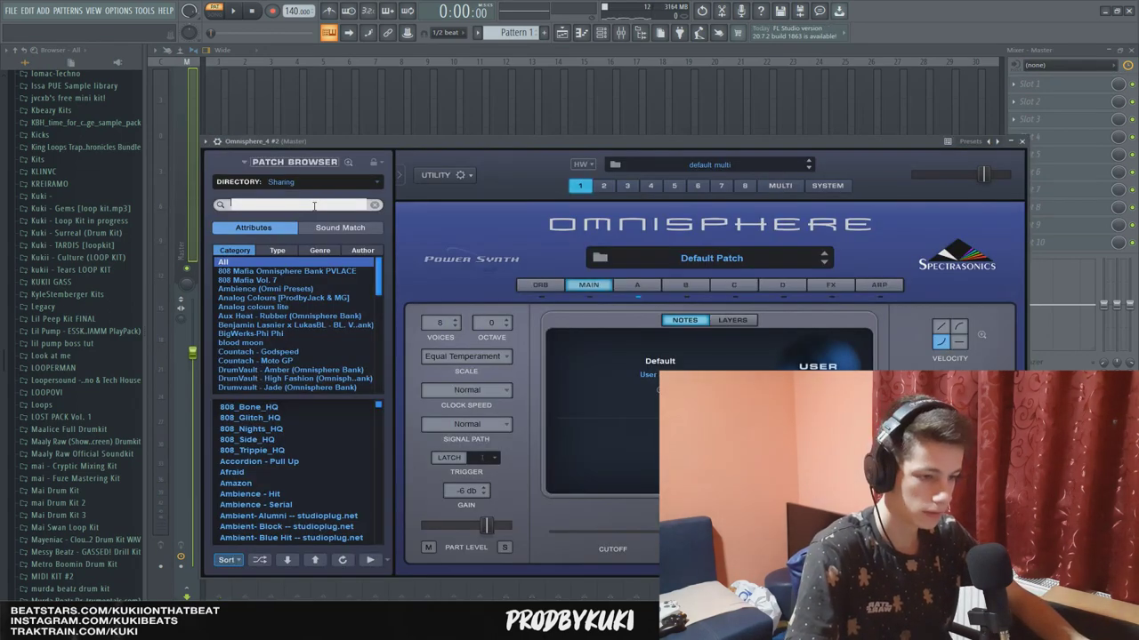
Give the second Omnisphere channel the same chords and melody, play the pattern, and select its three top melody notes.
key(F7)
key(space)
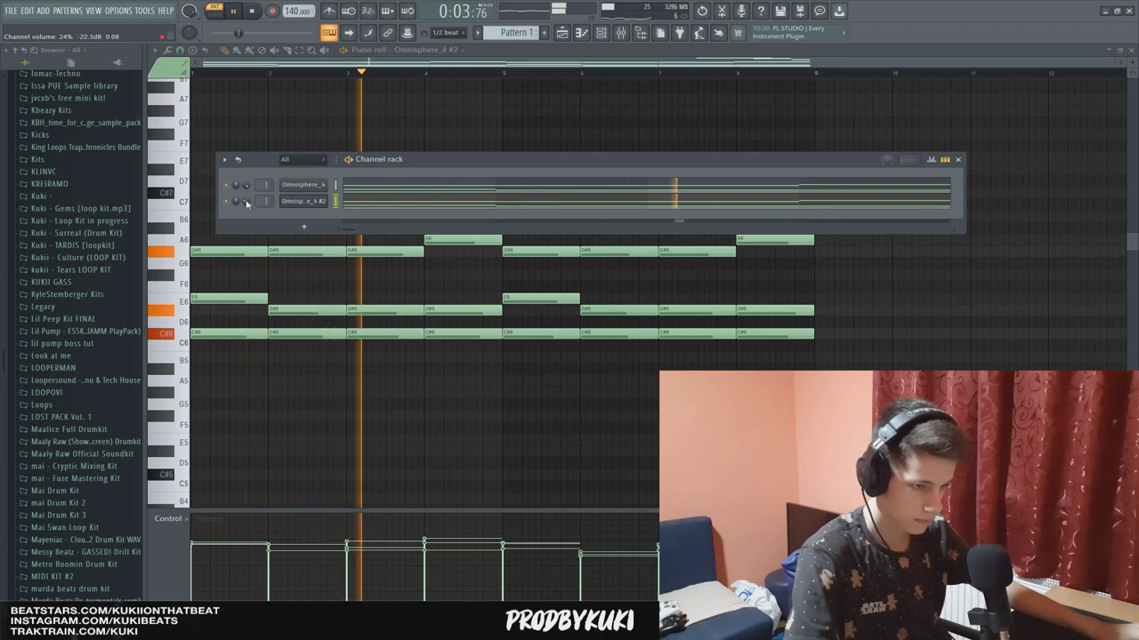
click(372, 197)
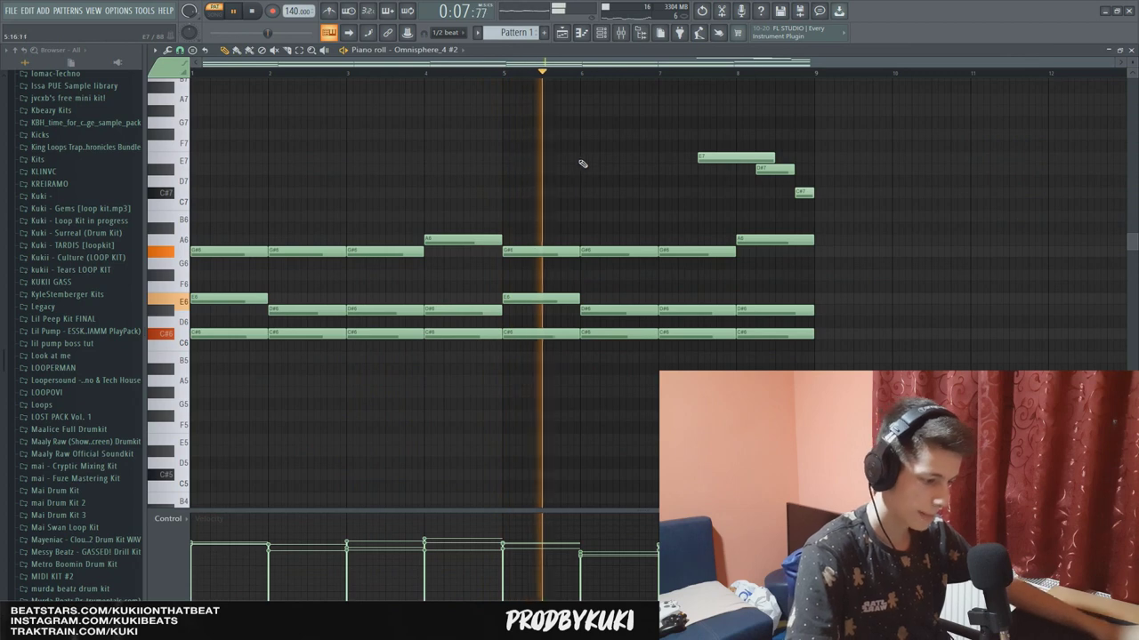
drag(819, 199, 699, 152)
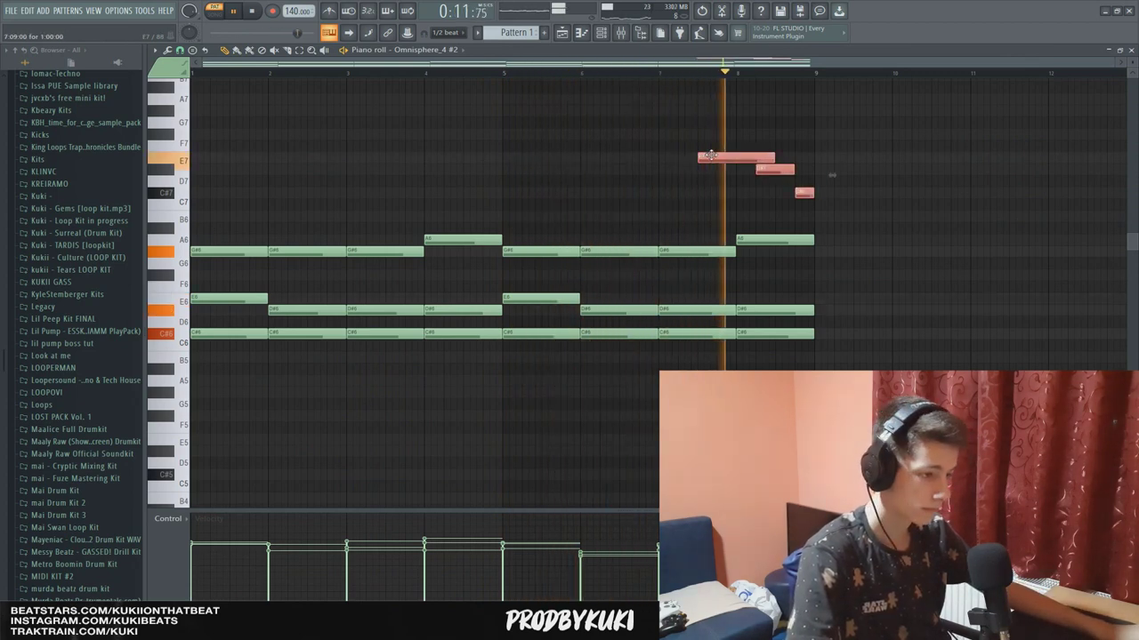
Route the second Omnisphere to Insert 2 and copy HalfTime from Insert 1 onto that mixer track.
click(602, 34)
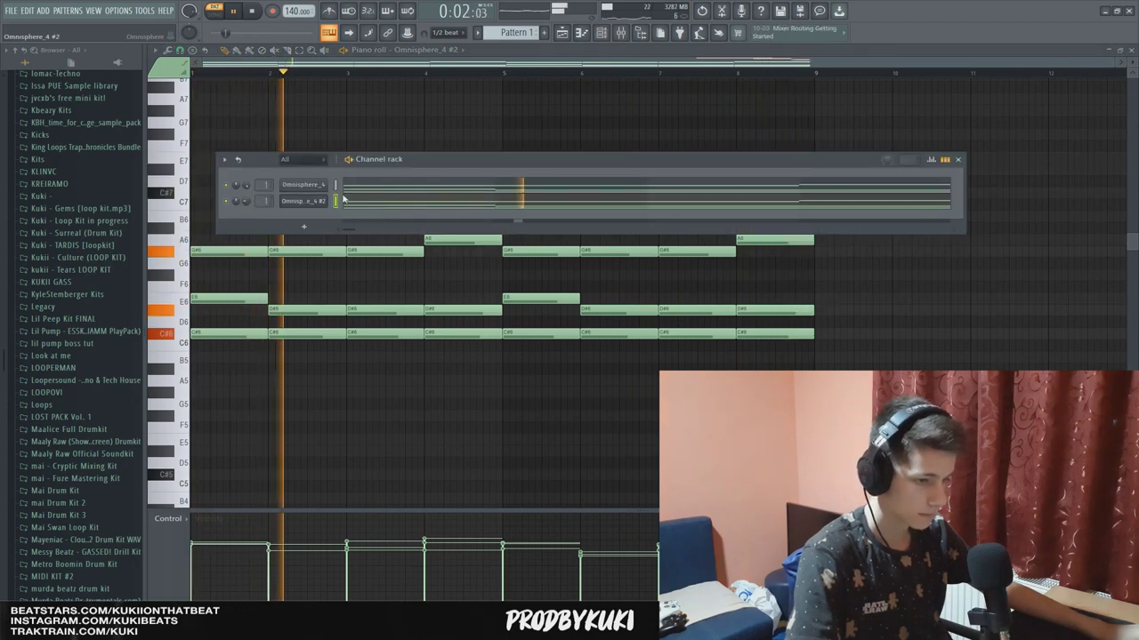
click(621, 34)
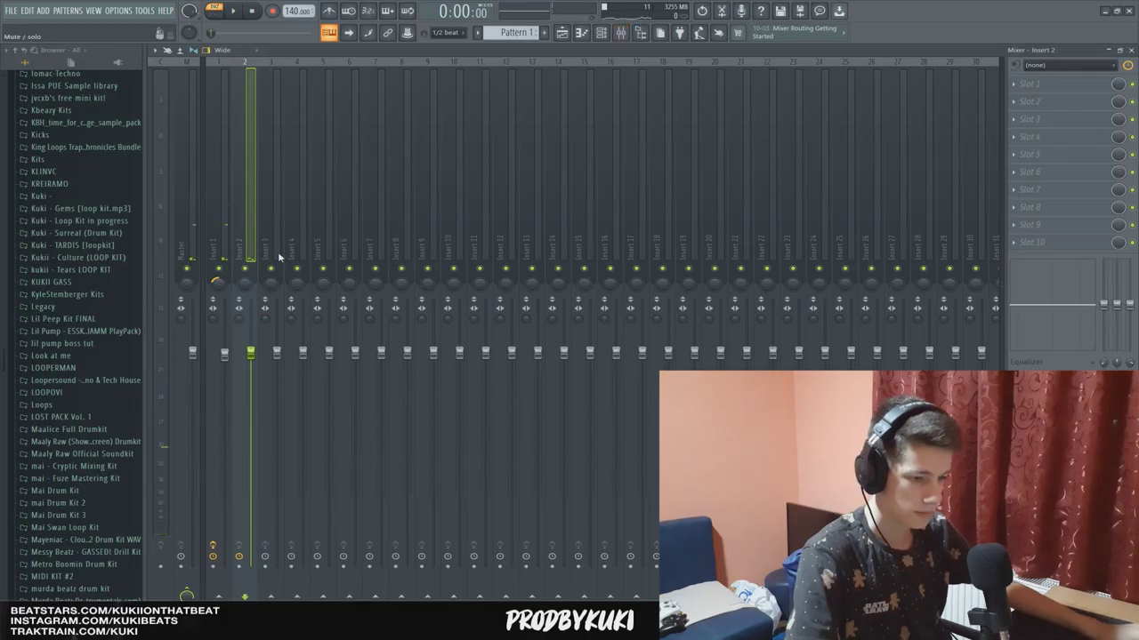
click(230, 240)
click(1014, 84)
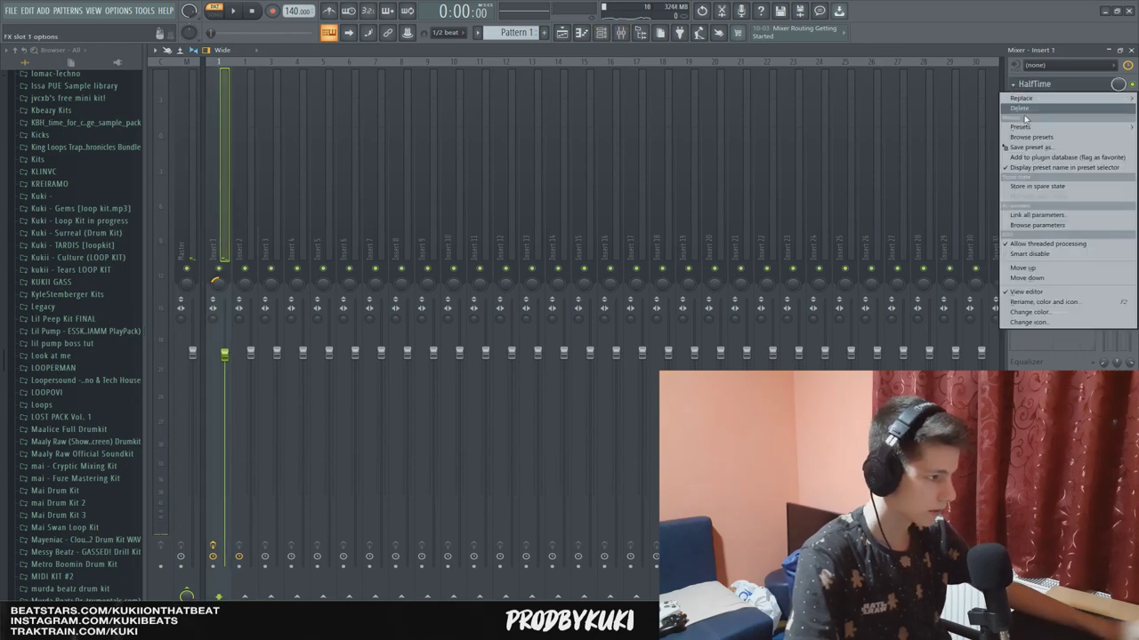
key(Escape)
key(Right)
Load ValhallaVintageVerb in Insert 2's second effect slot and lower its mix to about 14%.
click(1019, 102)
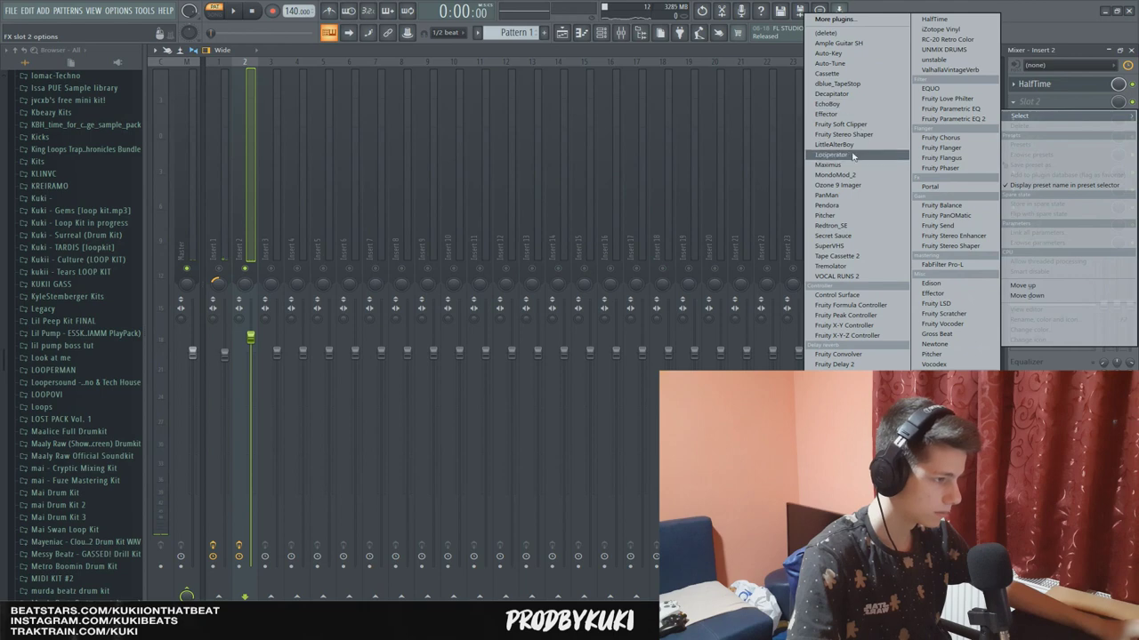
click(949, 70)
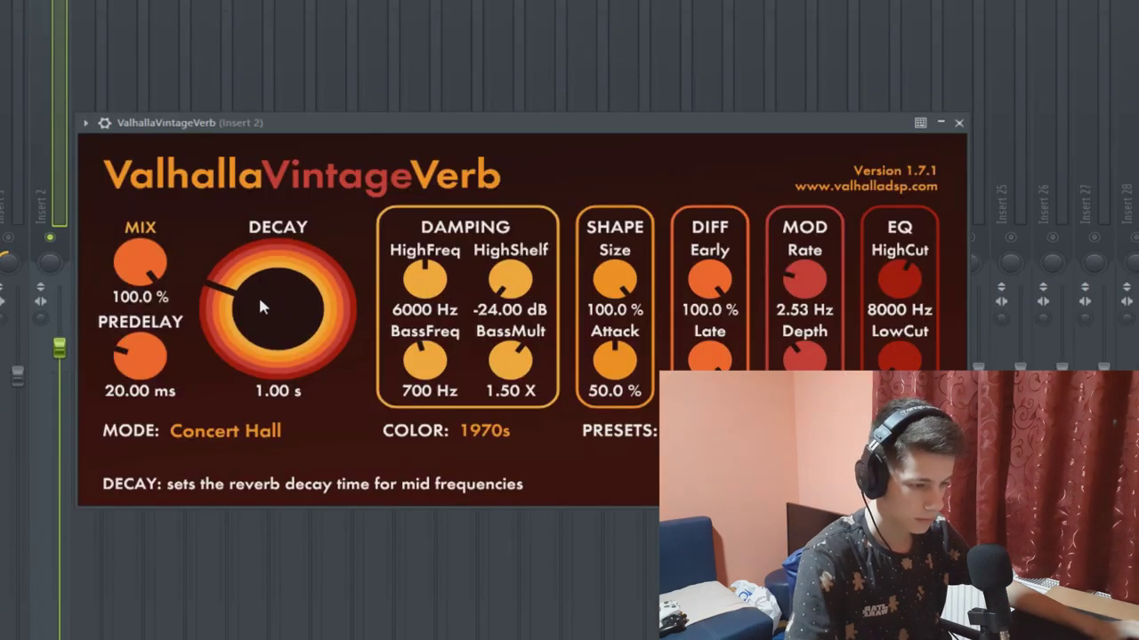
drag(140, 264, 160, 360)
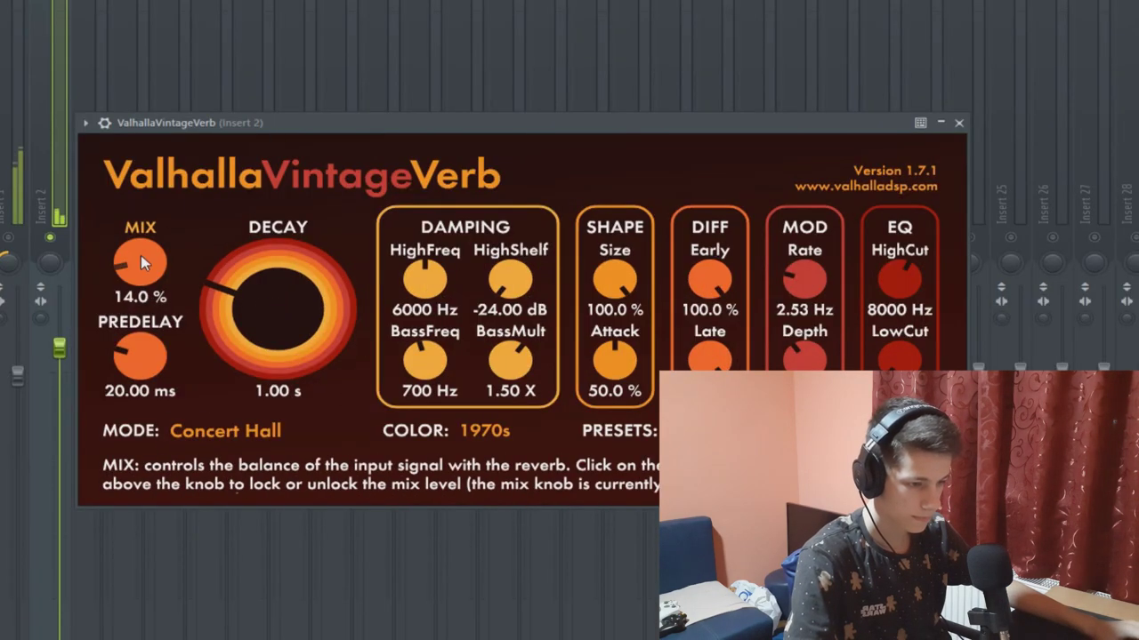
drag(141, 259, 140, 271)
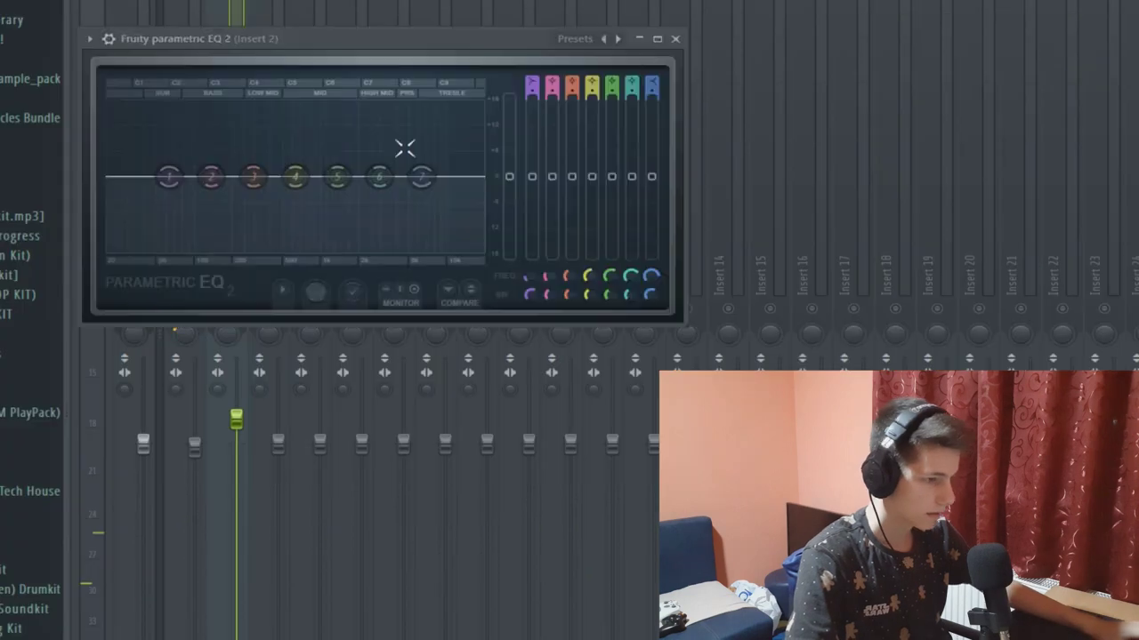
Apply a preset to Fruity parametric EQ 2 on Insert 2, raise its lowest band's frequency, and apply a preset to Insert 1's EQ.
click(88, 39)
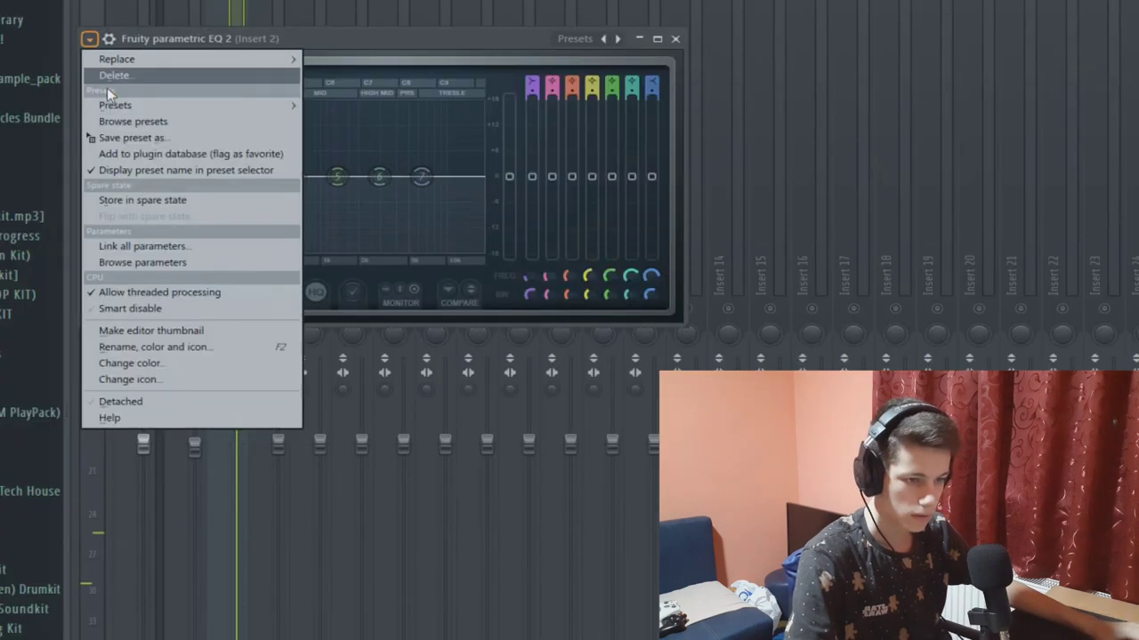
mouse_move(134, 104)
click(351, 132)
drag(113, 177, 239, 176)
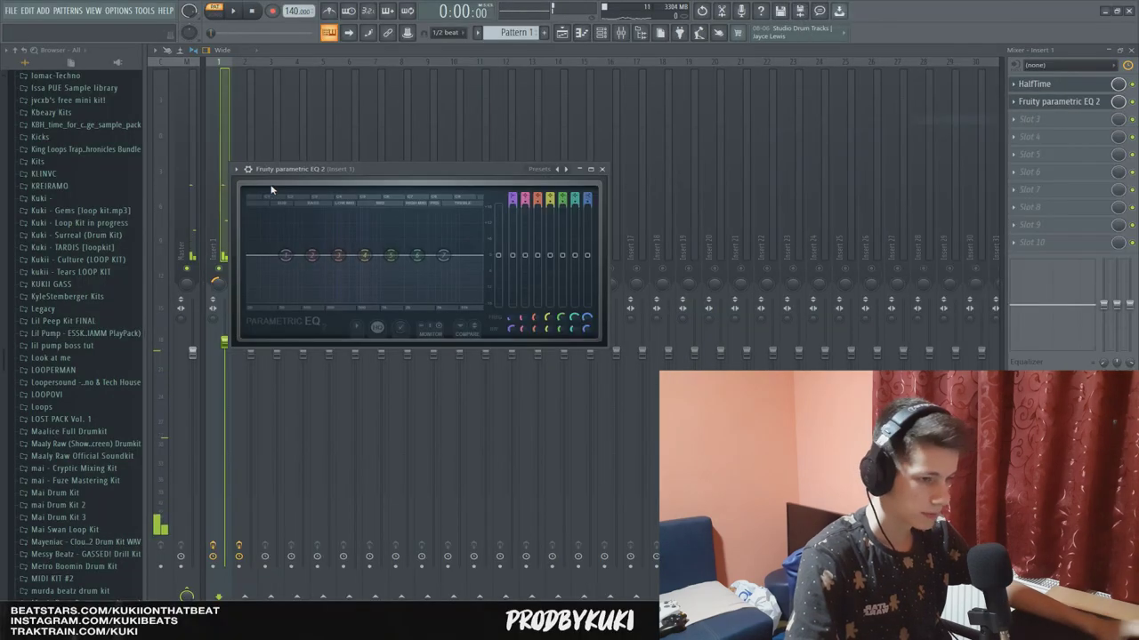
click(236, 169)
mouse_move(267, 211)
click(445, 222)
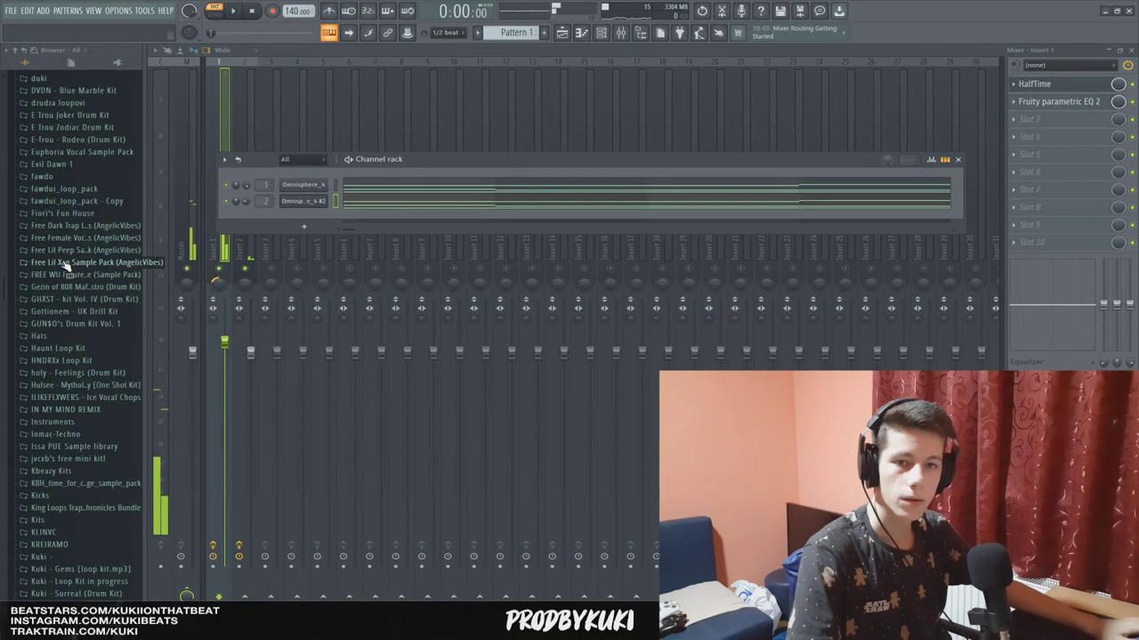
Add hits on steps 6 and 7 of the SNARE II channel and replace its sample with DIOR HAT.
scroll(65, 267, up, 20)
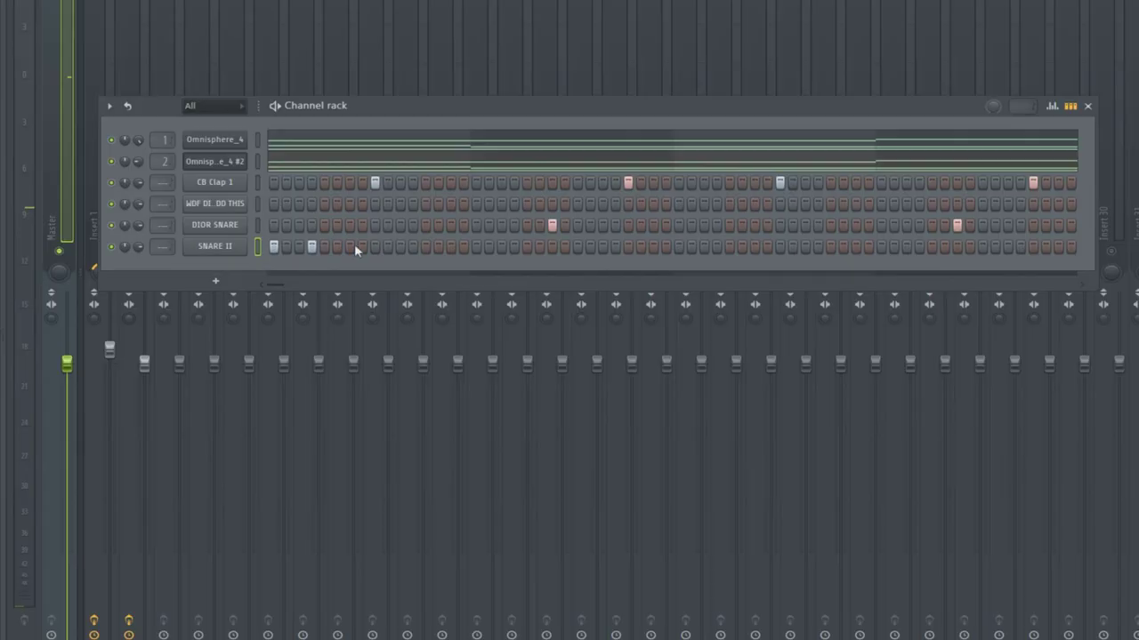
click(354, 246)
key(space)
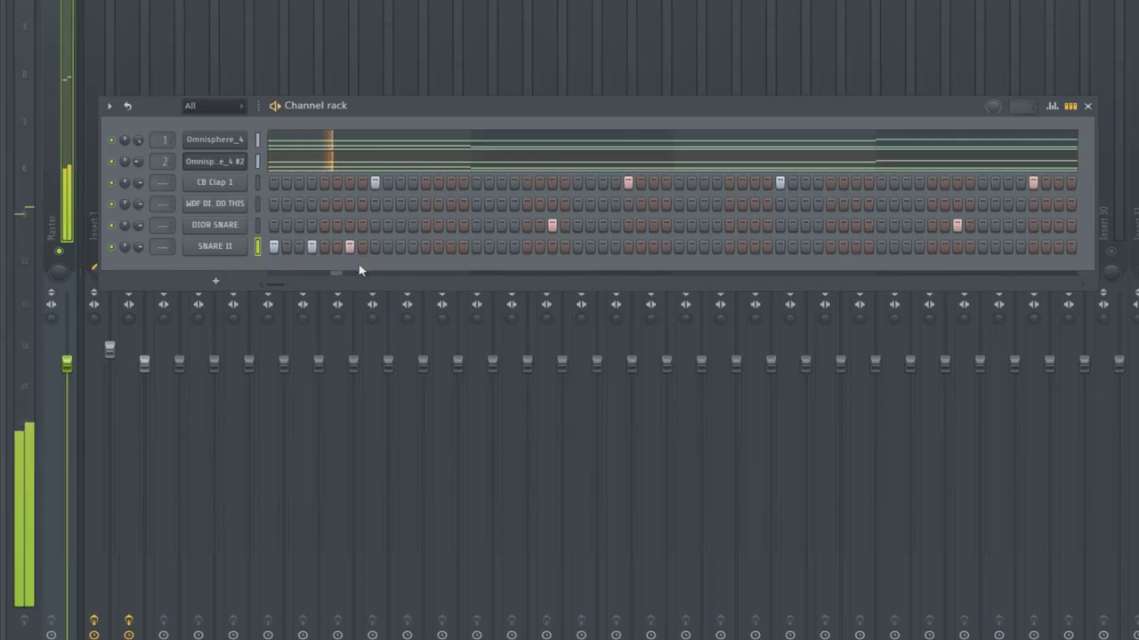
drag(65, 267, 210, 254)
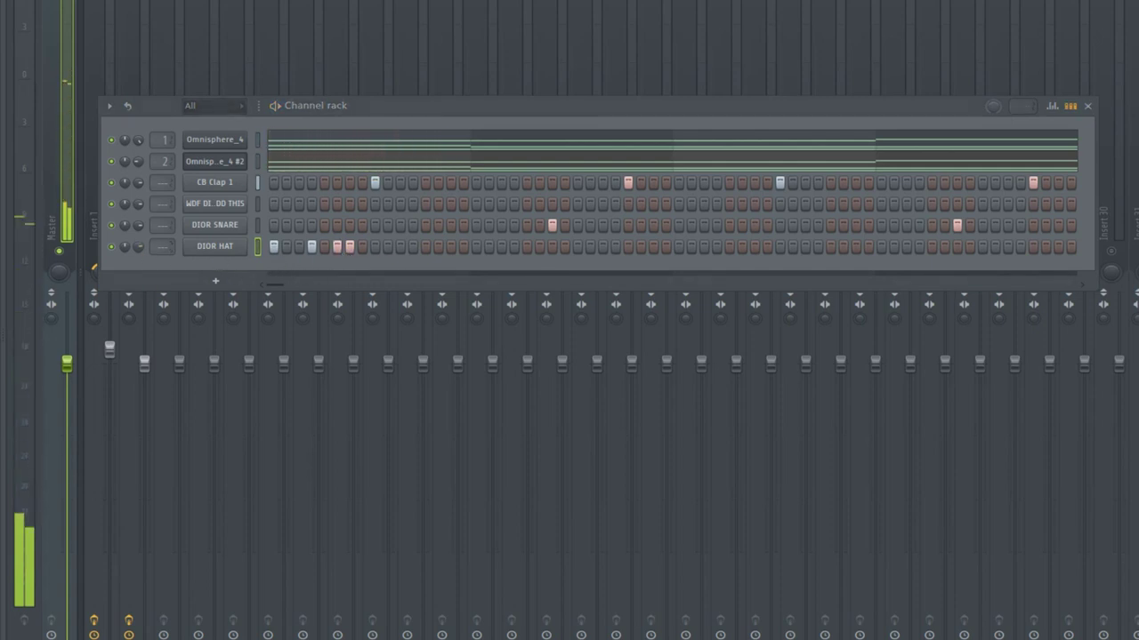
Add SNARE II as its own channel and extend the DIOR HAT pattern with hits on steps 15, 17, 20, 22, 23 and 27.
drag(208, 274, 216, 253)
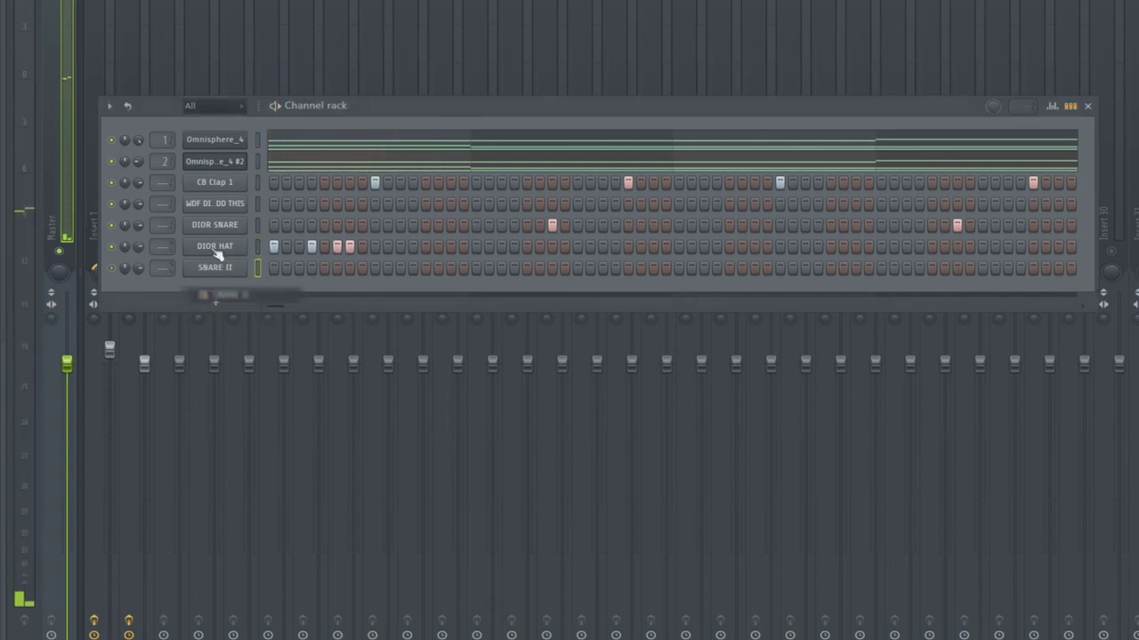
click(447, 247)
click(476, 248)
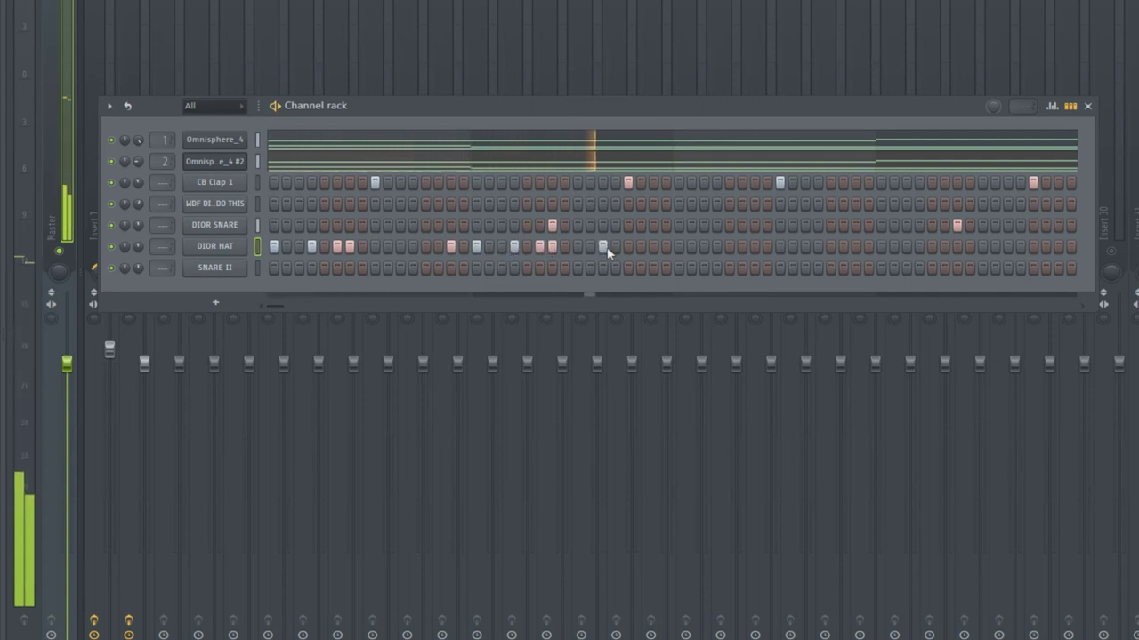
Carry the DIOR HAT pattern through all eight bars in the piano roll and lower its notes one semitone to B4.
right_click(233, 246)
click(253, 258)
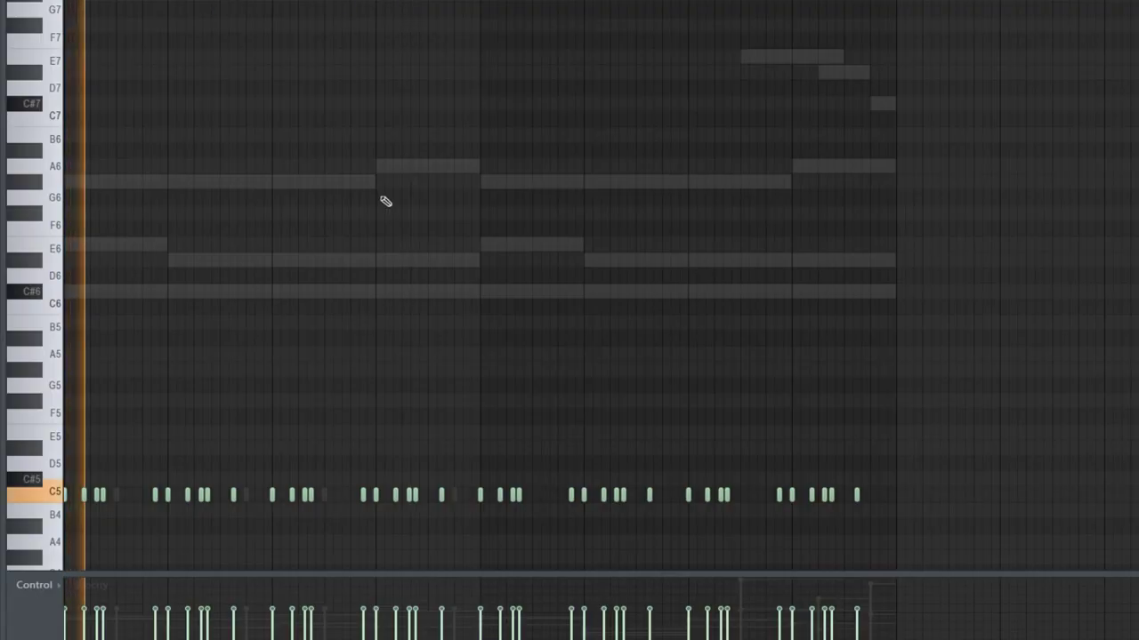
key(Down)
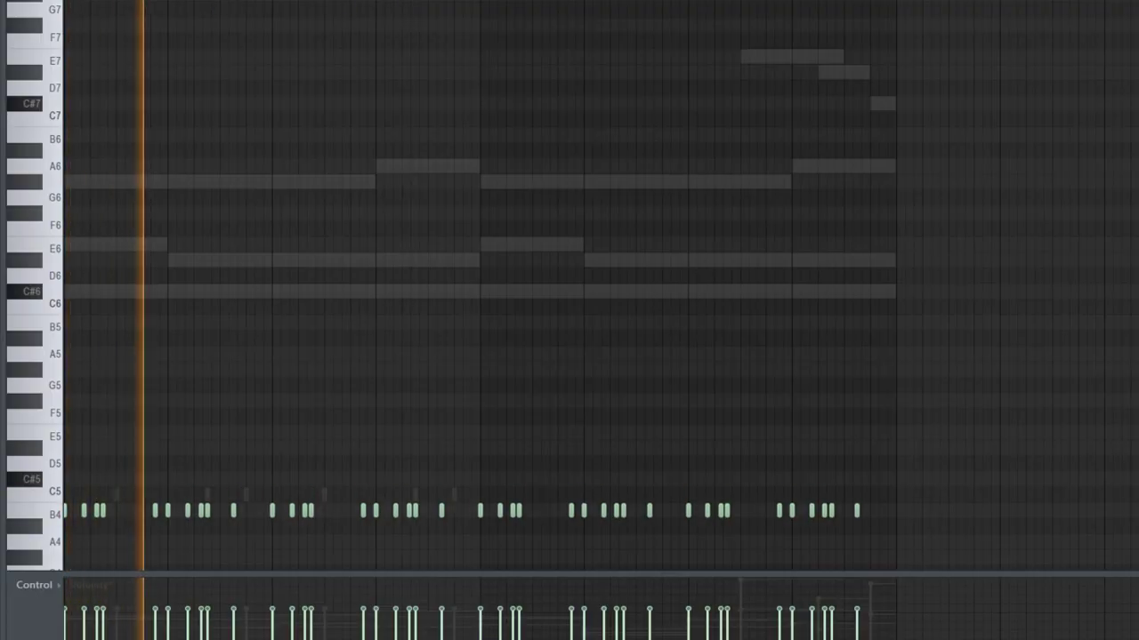
Place a SNARE II hit on step 11, check it in playback, and open the channel in the piano roll.
key(F6)
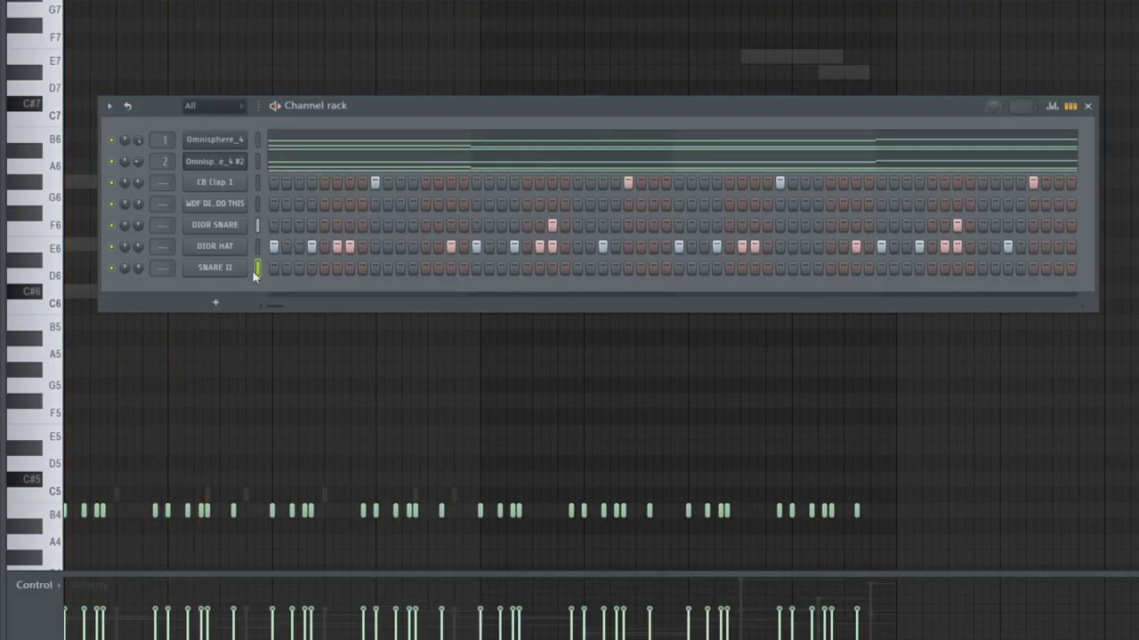
click(400, 268)
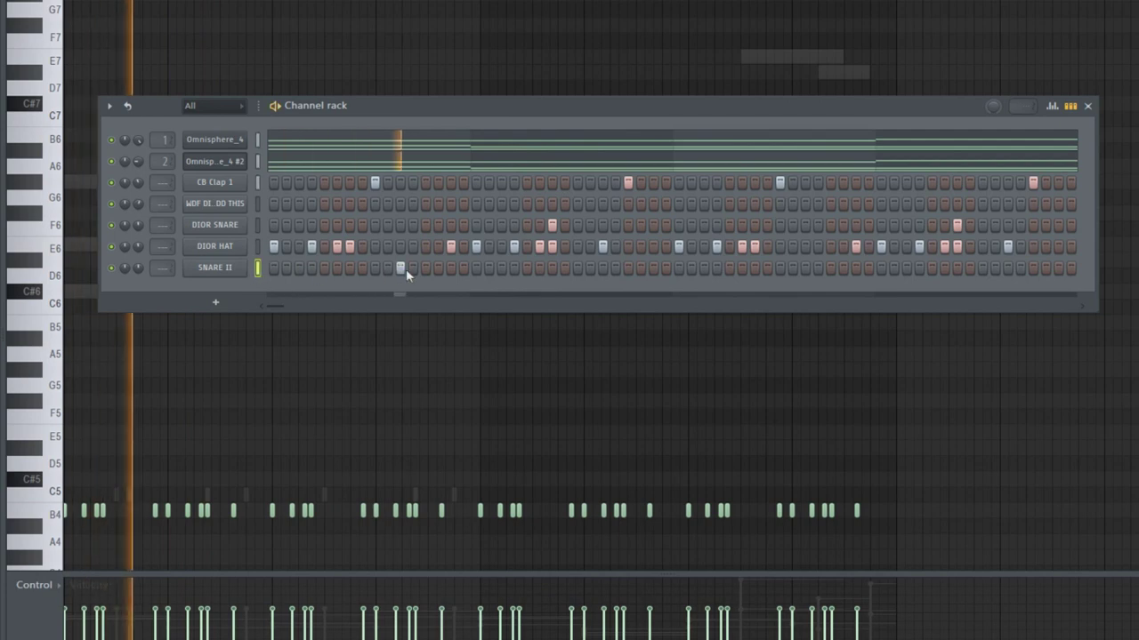
key(space)
right_click(222, 268)
click(278, 272)
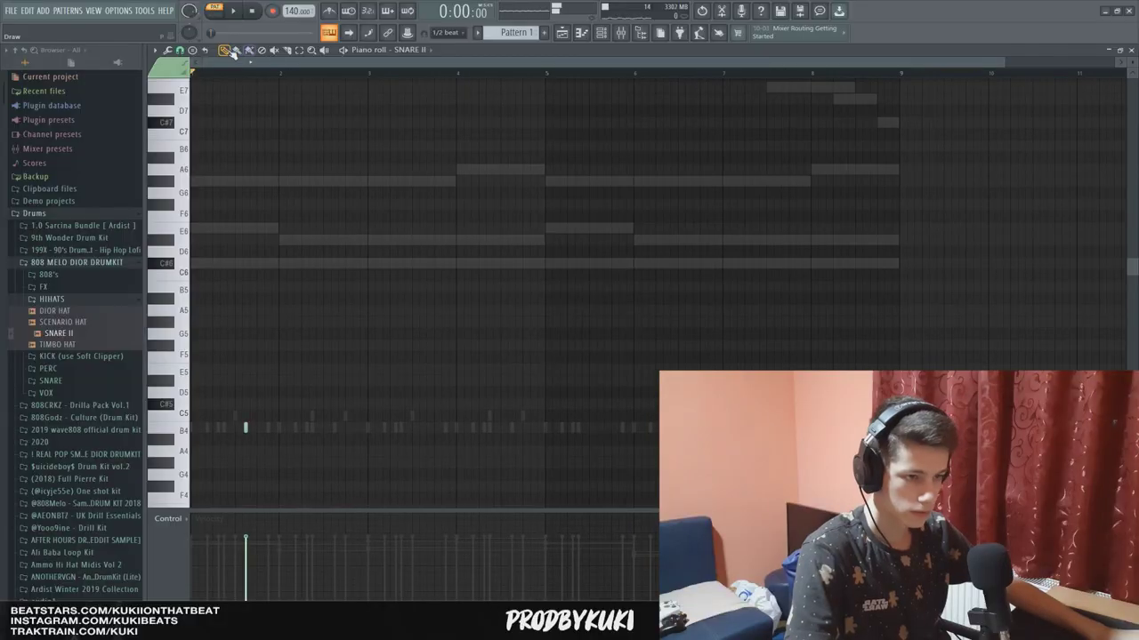
Add a short A4 note in the middle of bar 2 of SNARE II and chop it into three hits.
key(space)
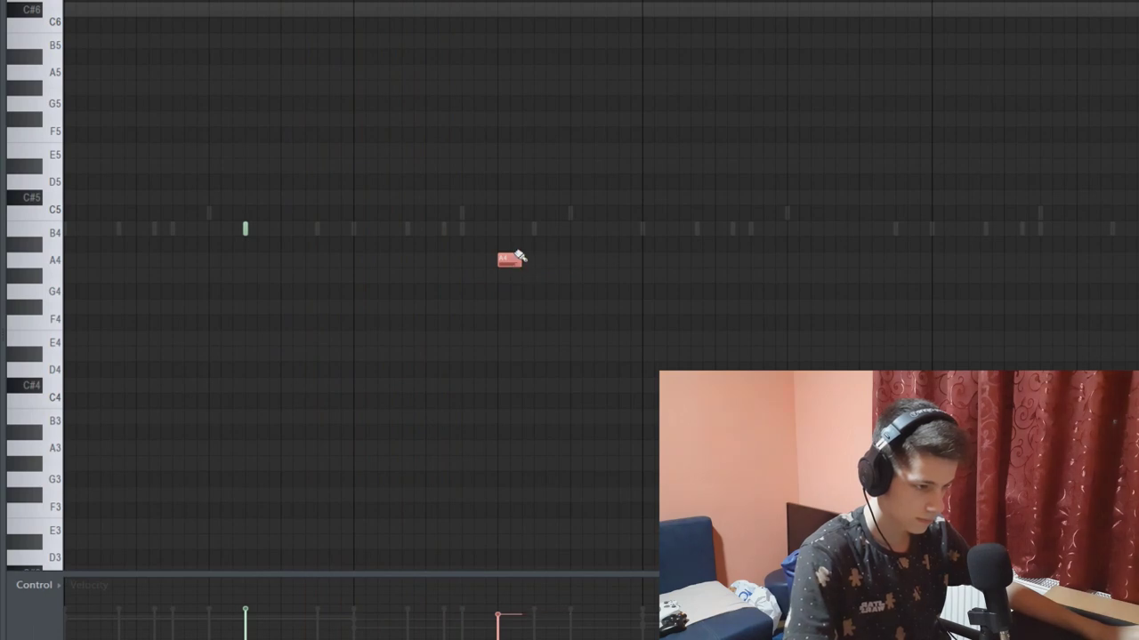
key(alt+u)
drag(540, 282, 521, 270)
drag(572, 229, 774, 215)
key(space)
key(Return)
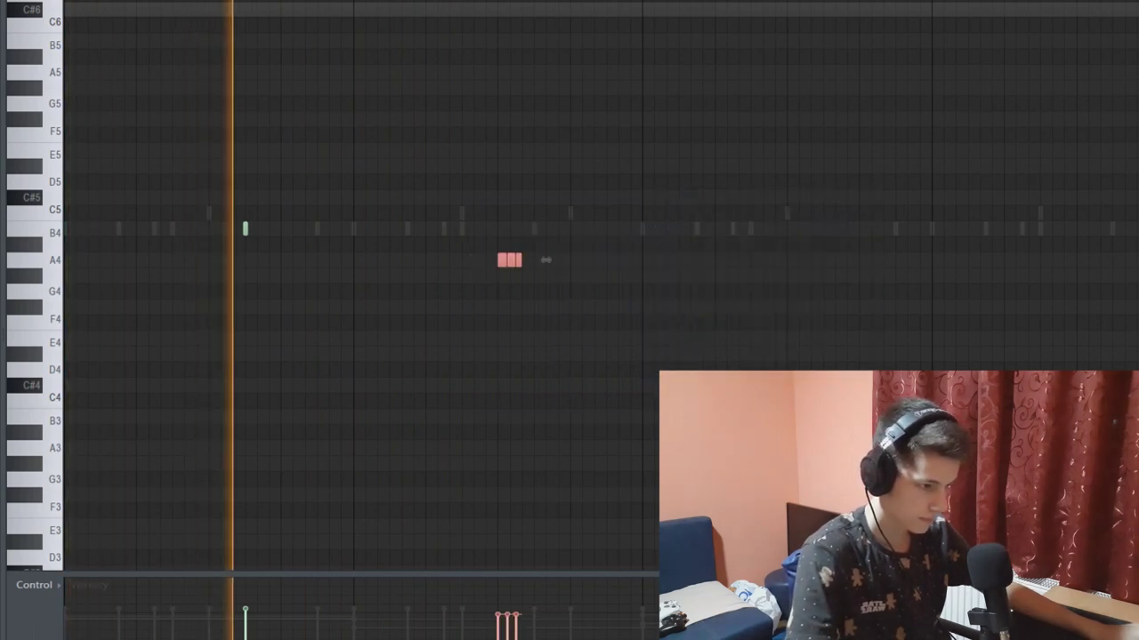
Add two A4 hits and one G#4 hit late in bar 4 of SNARE II, check them in playback, and repeat the four bars from bar 5.
scroll(511, 297, down, 2)
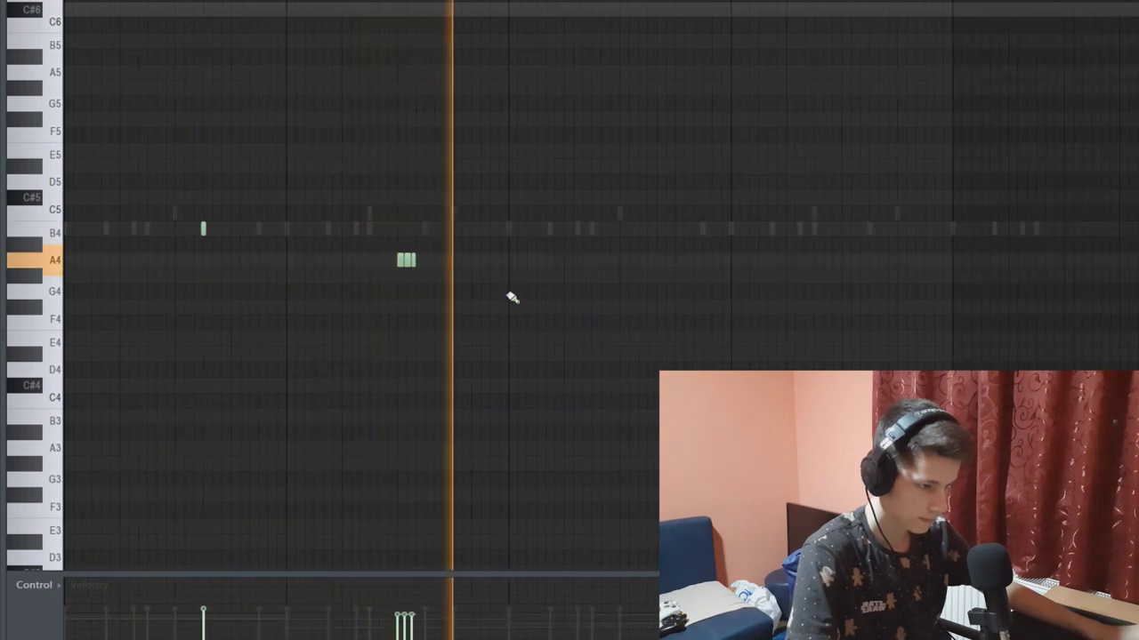
scroll(631, 288, down, 1)
scroll(673, 285, up, 1)
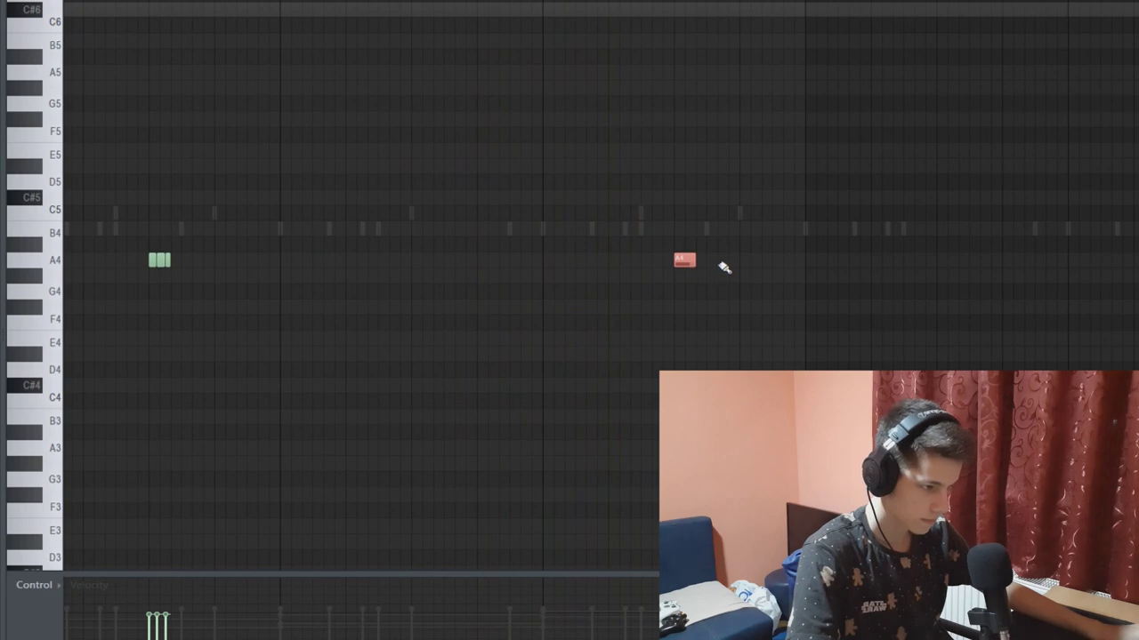
scroll(780, 283, down, 2)
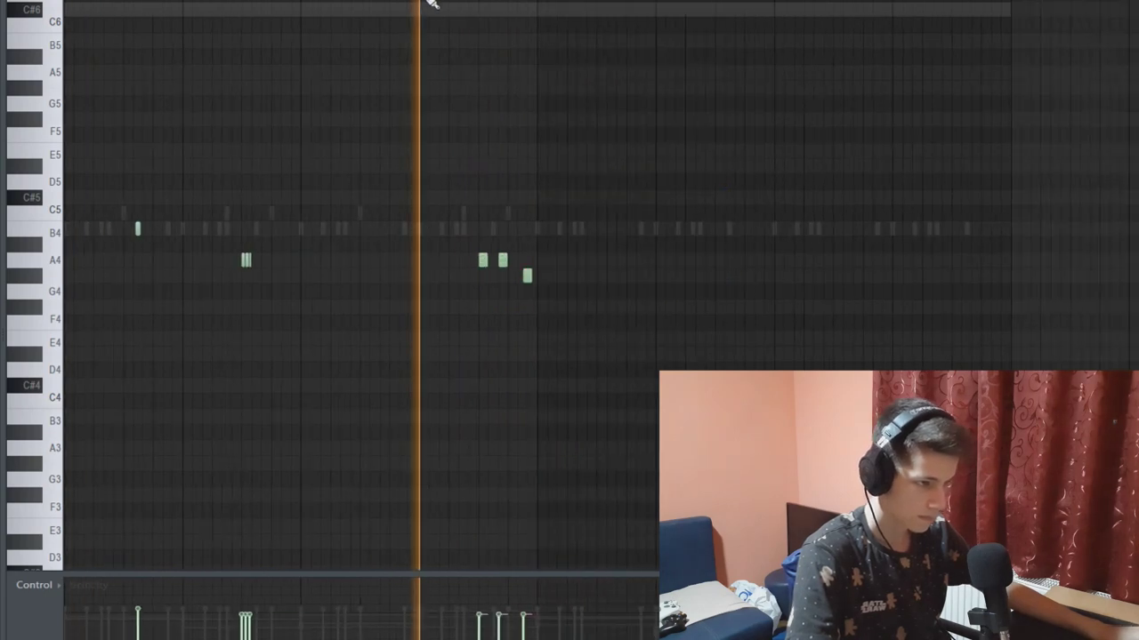
key(space)
scroll(278, 27, up, 1)
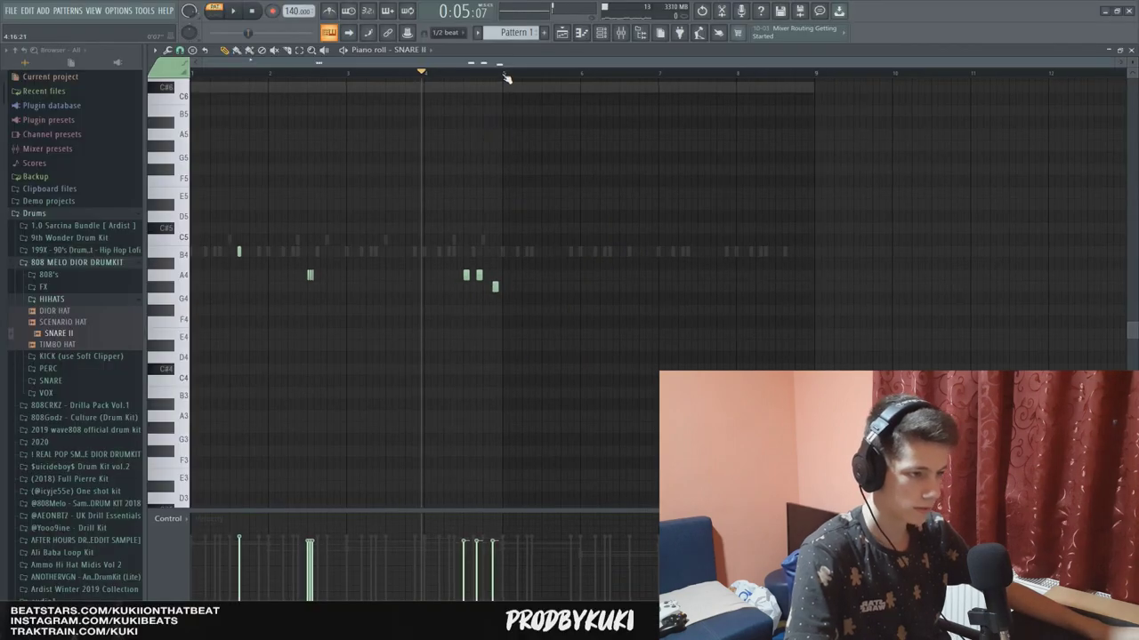
key(ctrl+b)
Open the WDF DID I ADD THIS channel in the piano roll and add a short B4 note on beat 4 of bar 1, chopped into three hits.
key(F6)
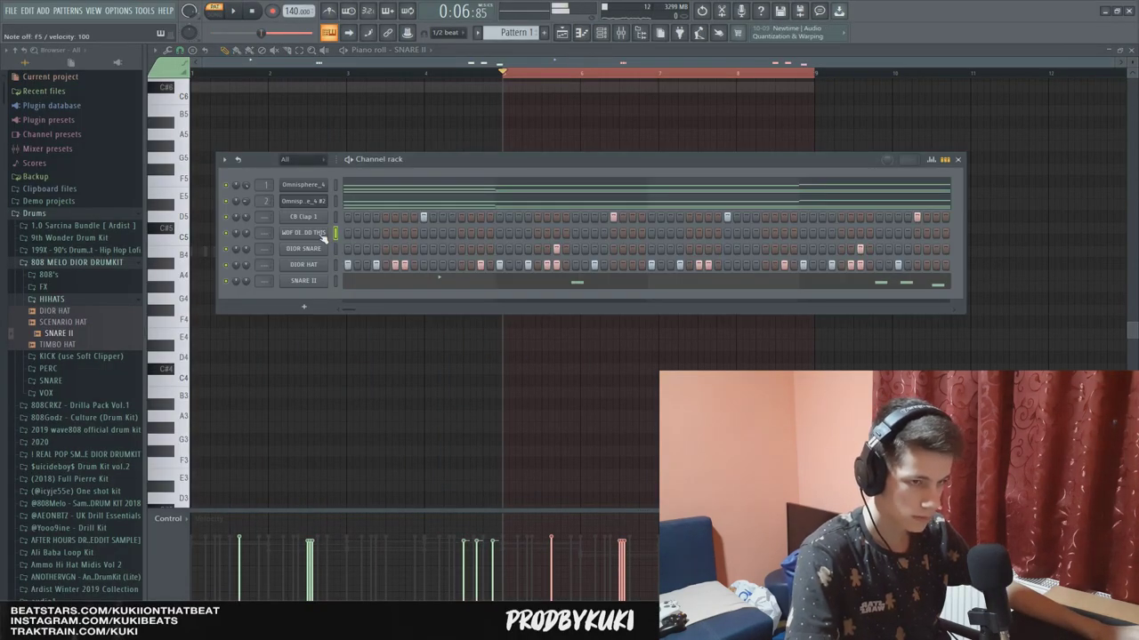
right_click(324, 235)
click(339, 234)
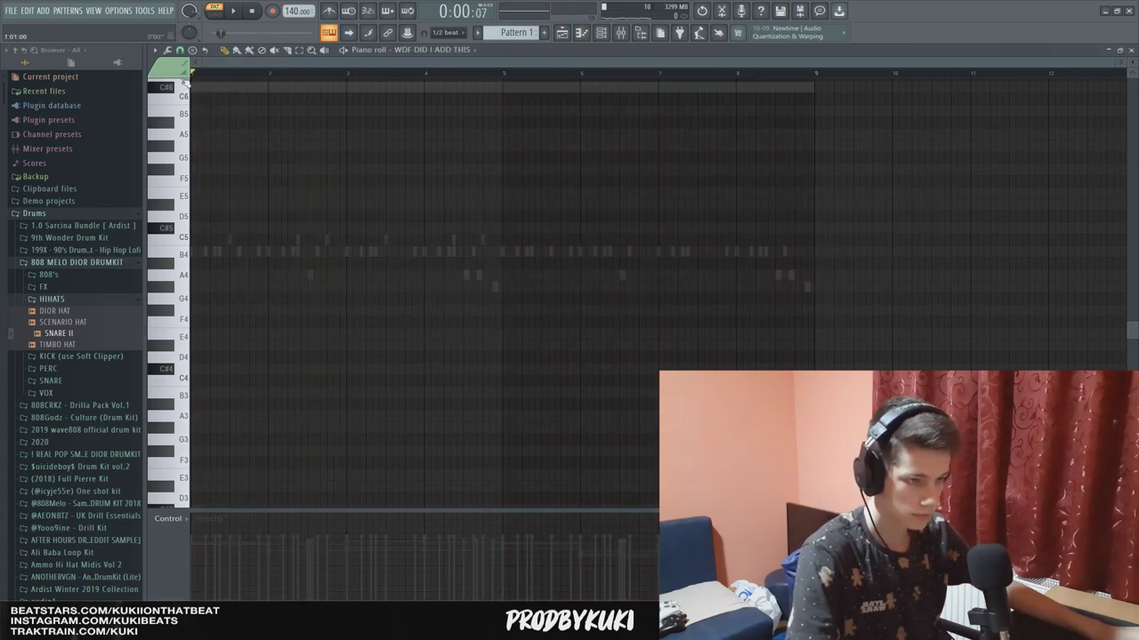
key(space)
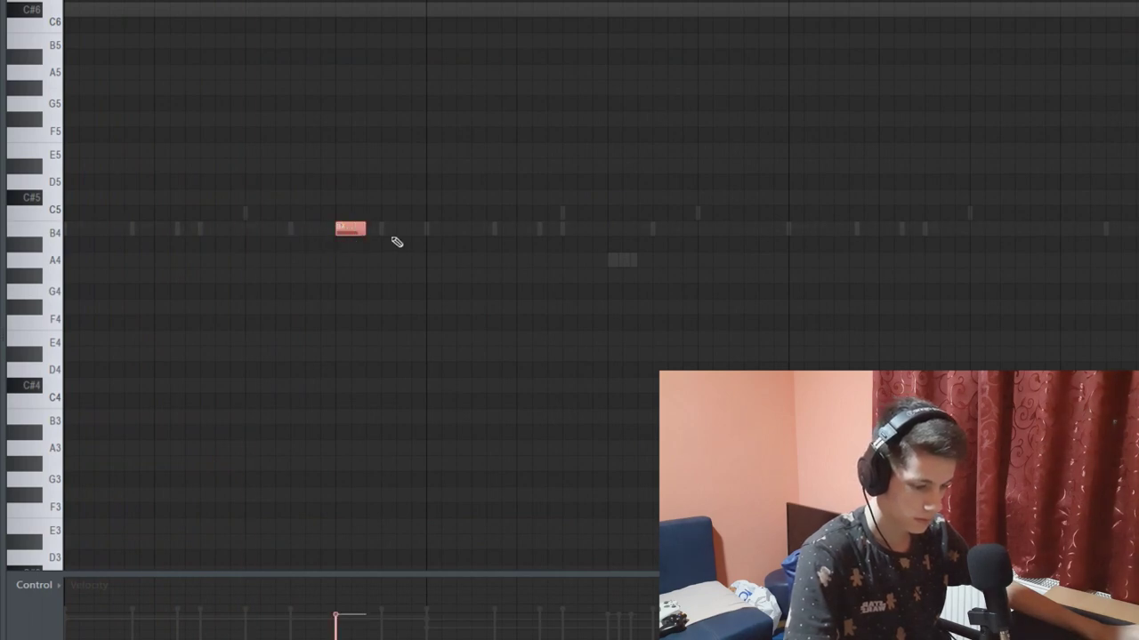
key(ctrl+u)
key(Return)
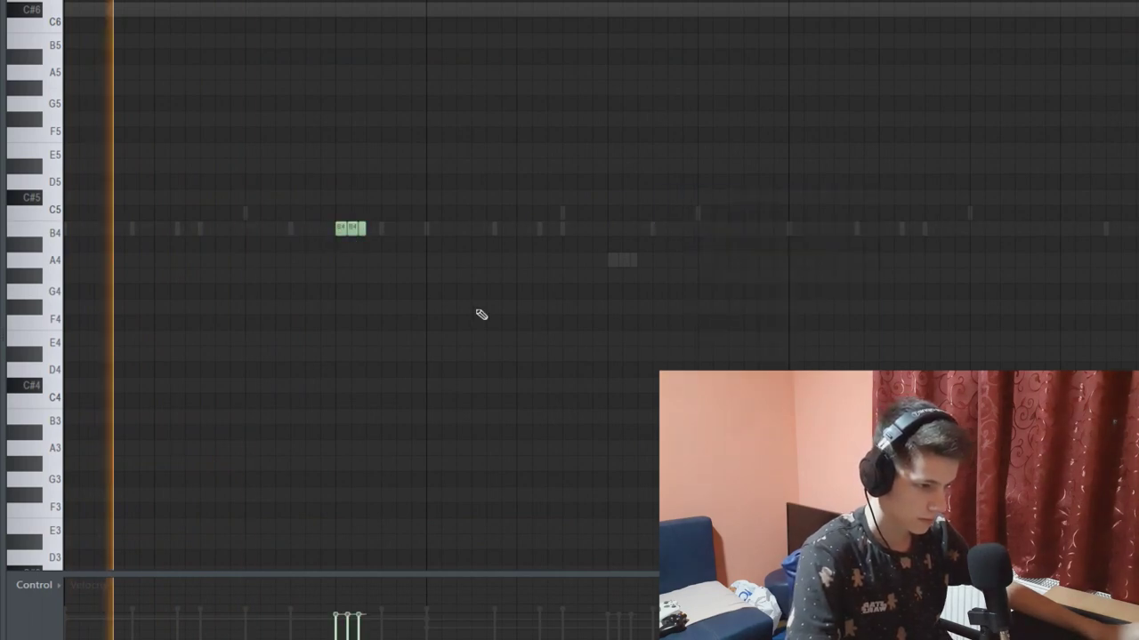
Play back the three-hit B4 roll in bar 1, select its notes and lower their velocity.
scroll(351, 294, down, 2)
key(space)
drag(285, 251, 243, 224)
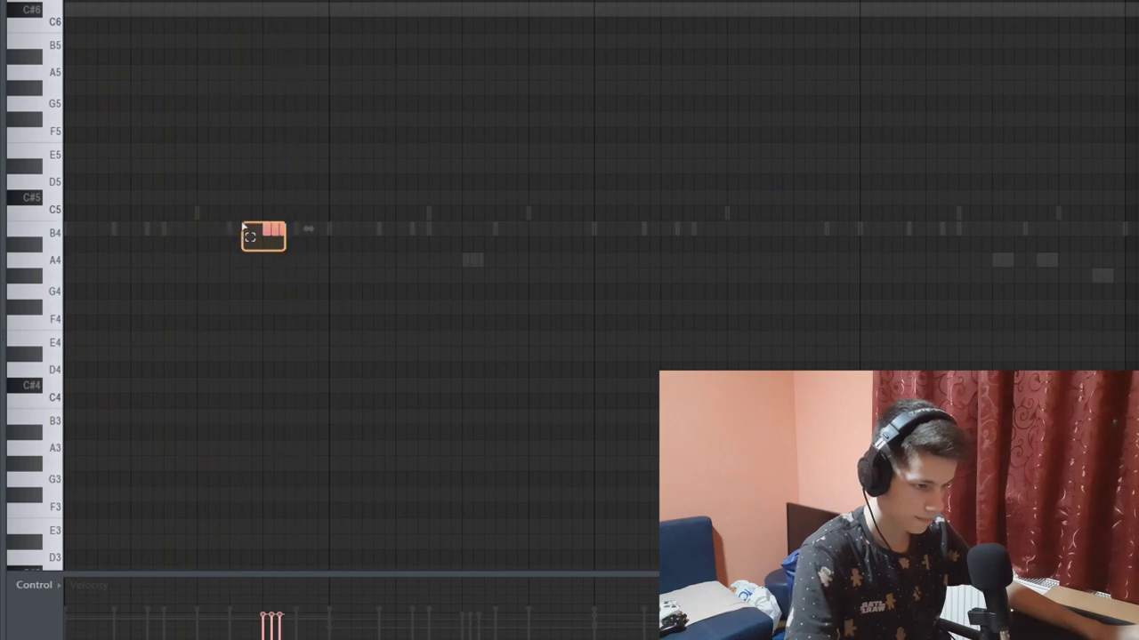
key(space)
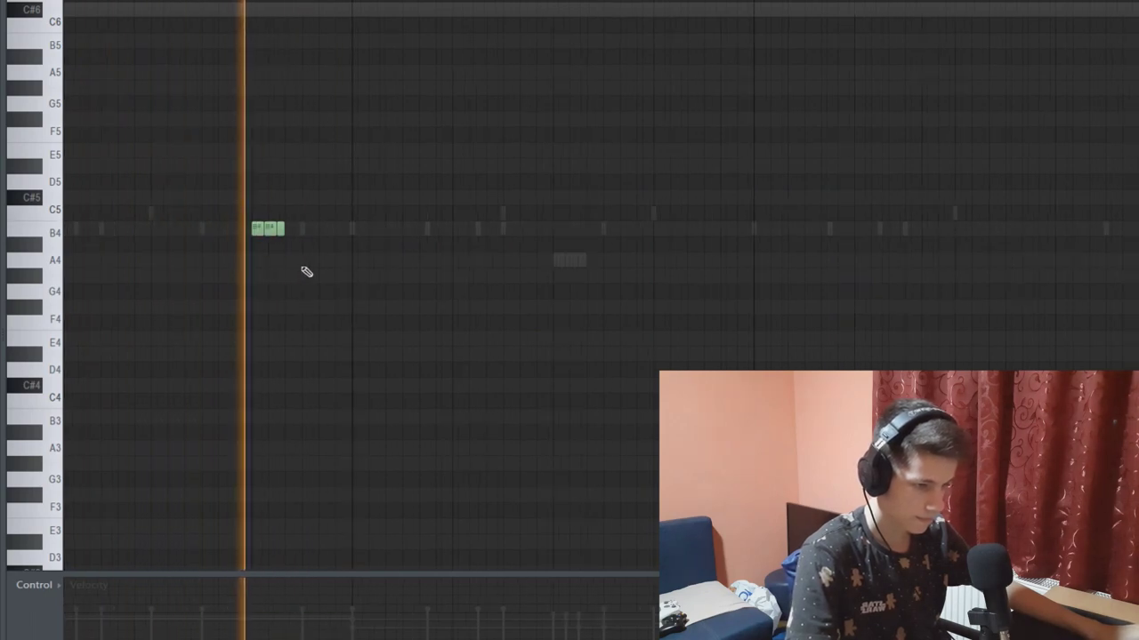
Listen through the roll in playback and repeat it on beat 4 of bar 5.
scroll(534, 265, down, 1)
scroll(549, 222, down, 2)
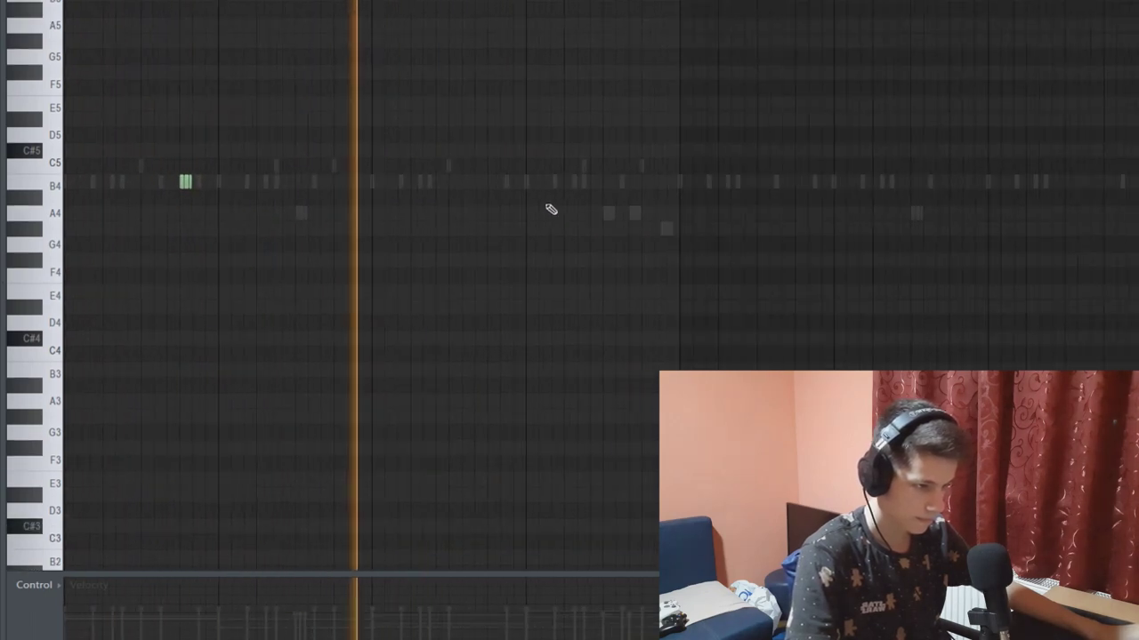
scroll(546, 211, up, 2)
scroll(580, 220, down, 1)
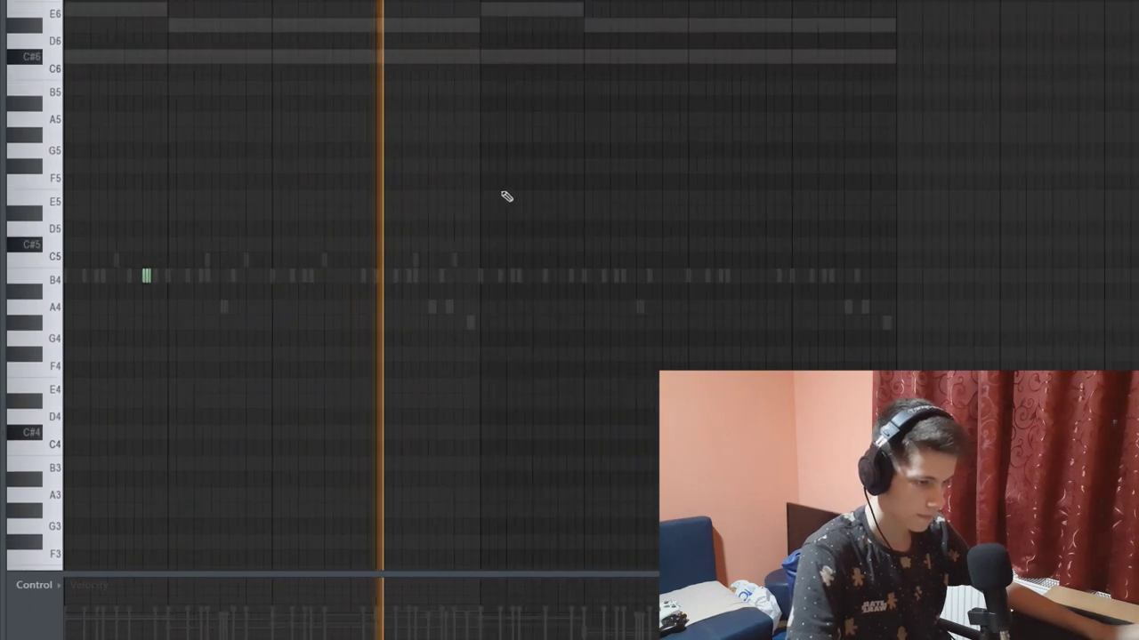
key(space)
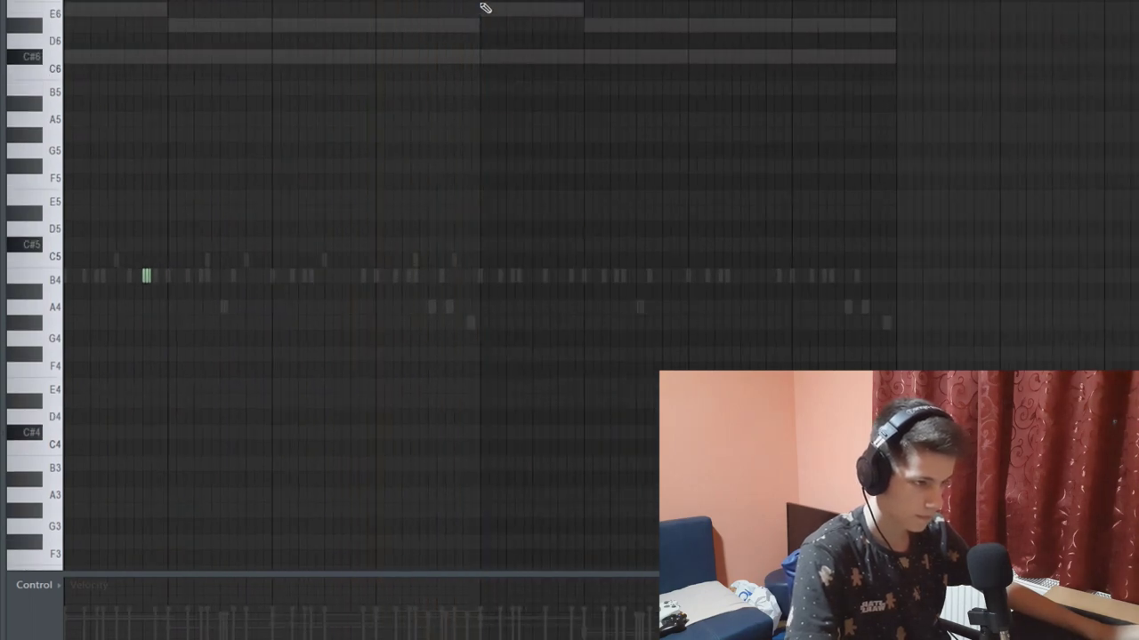
drag(895, 0, 513, 0)
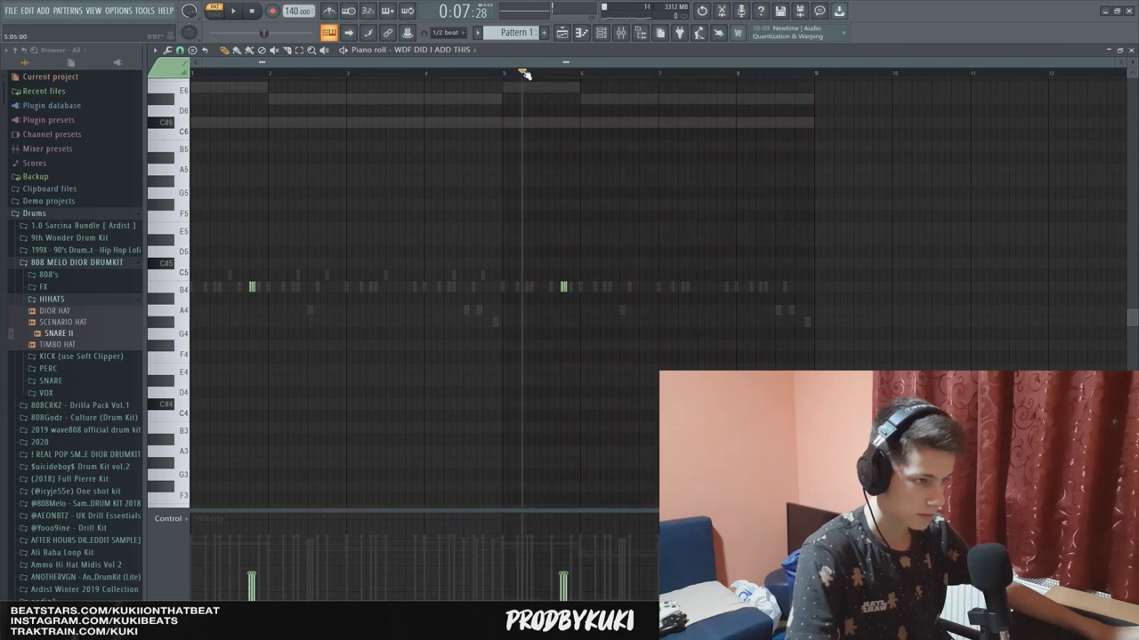
Open the DIOR SNARE channel in the piano roll and lower its notes one semitone to B4.
click(602, 32)
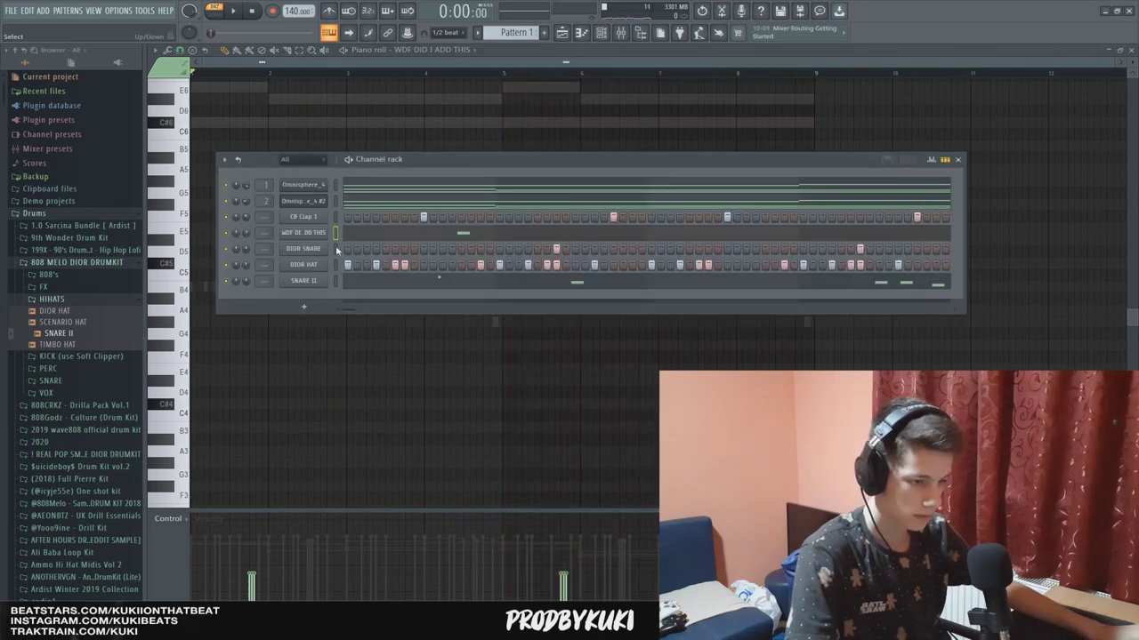
right_click(336, 250)
click(346, 251)
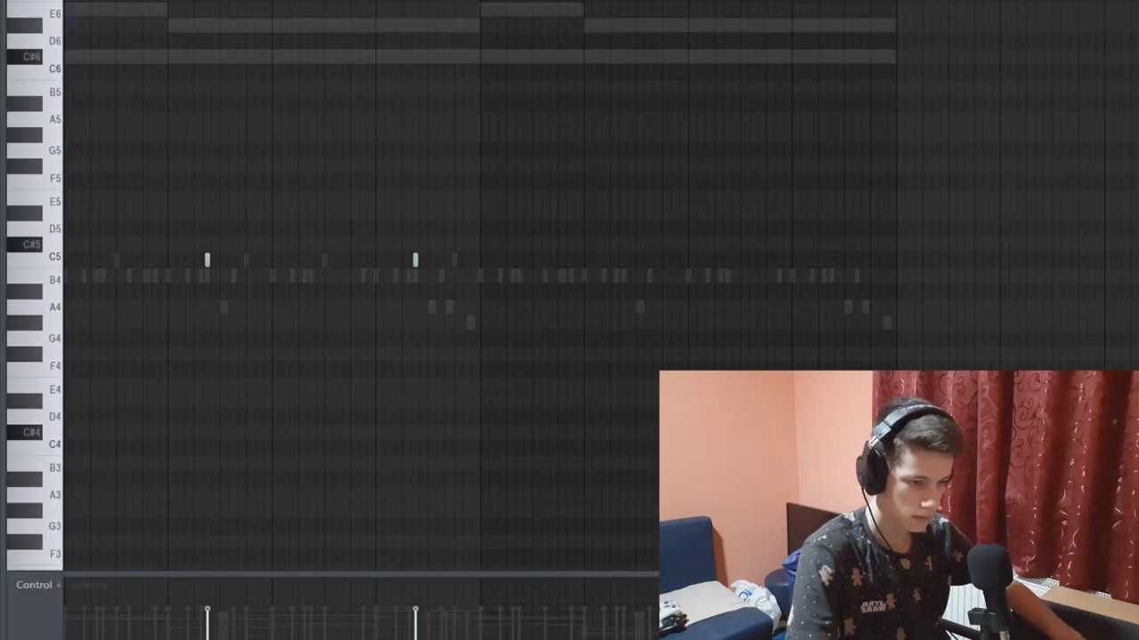
key(space)
scroll(247, 211, up, 3)
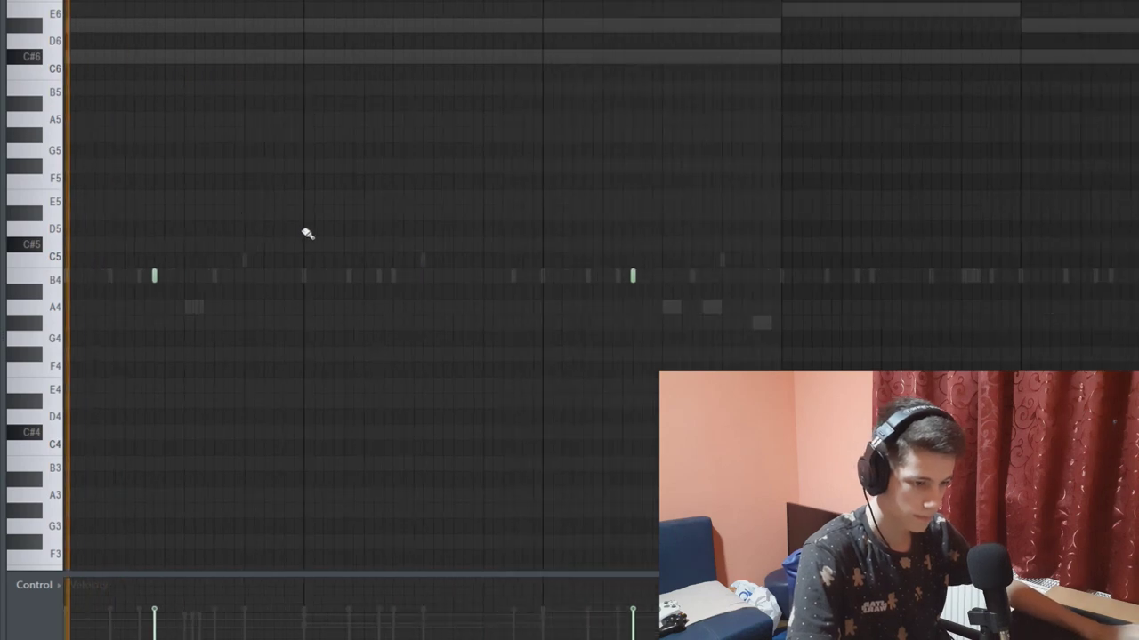
Try a short B4 note in the second half of bar 3 of DIOR SNARE and remove it.
scroll(320, 249, down, 2)
scroll(355, 271, down, 1)
scroll(418, 274, up, 2)
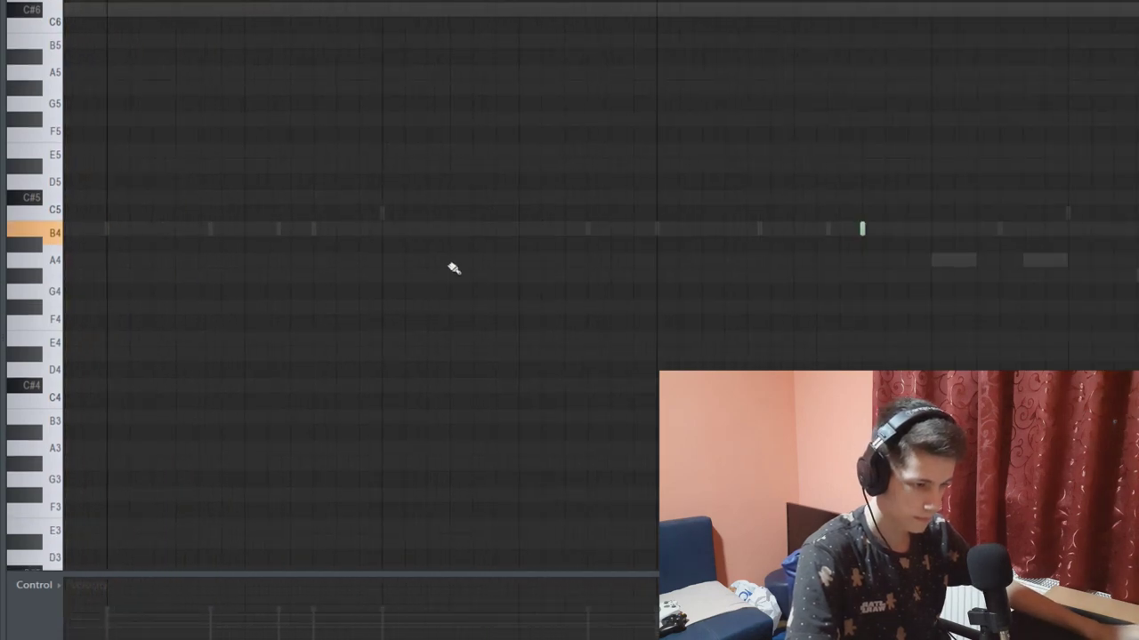
click(504, 230)
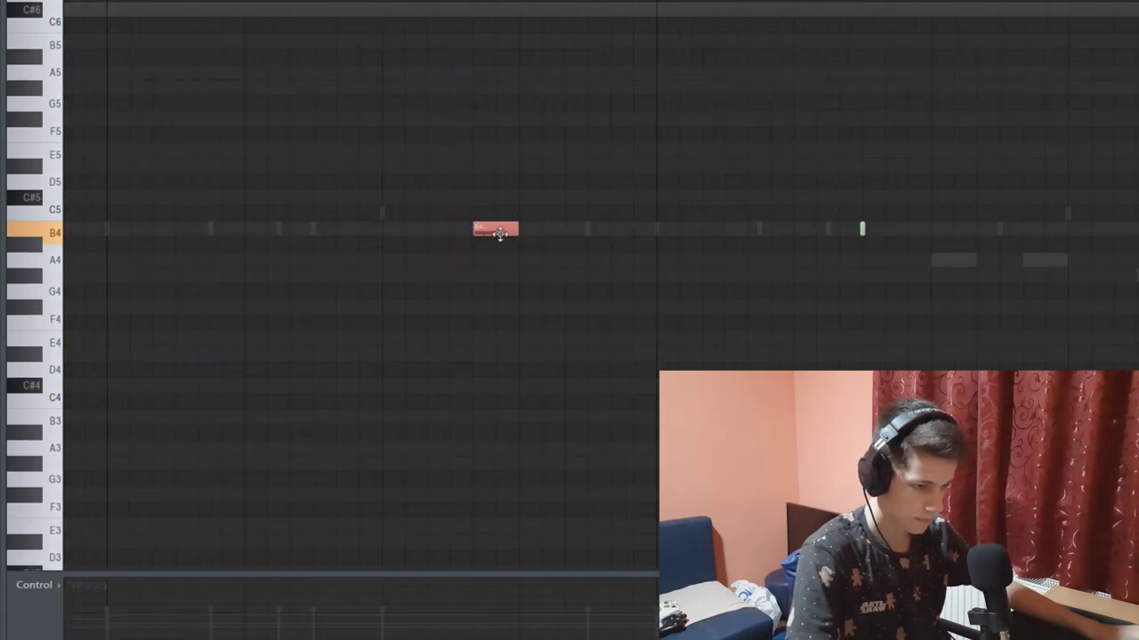
right_click(499, 233)
scroll(501, 237, down, 2)
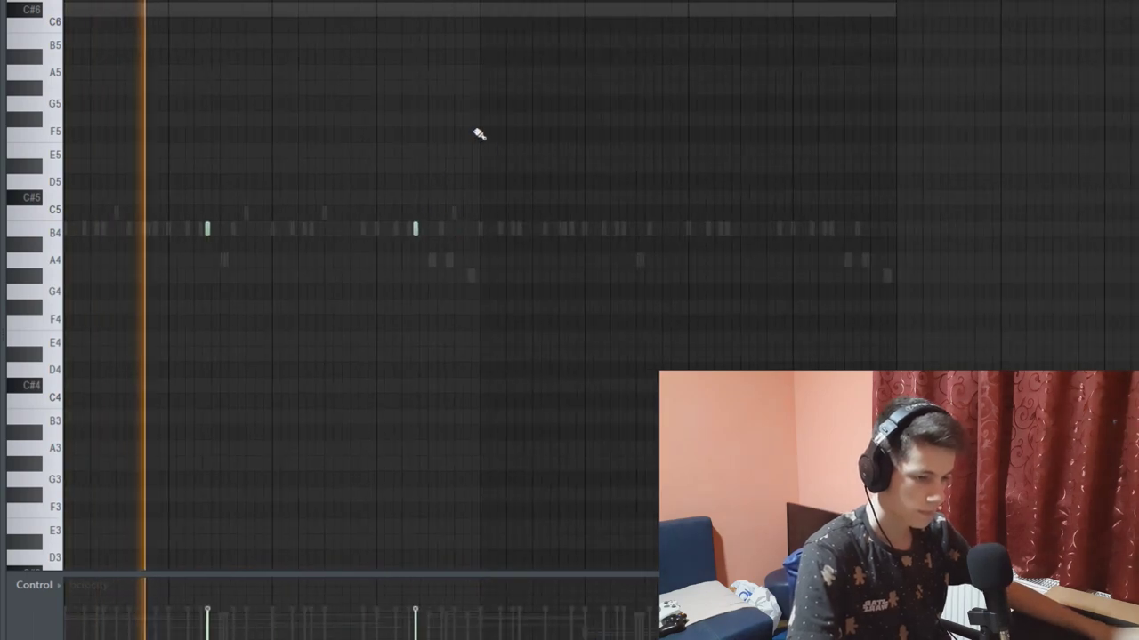
Place a short B4 note near the end of bar 4 of DIOR SNARE, aligned with the G#4 snare hit, and check it in playback.
scroll(264, 147, up, 4)
scroll(293, 150, down, 4)
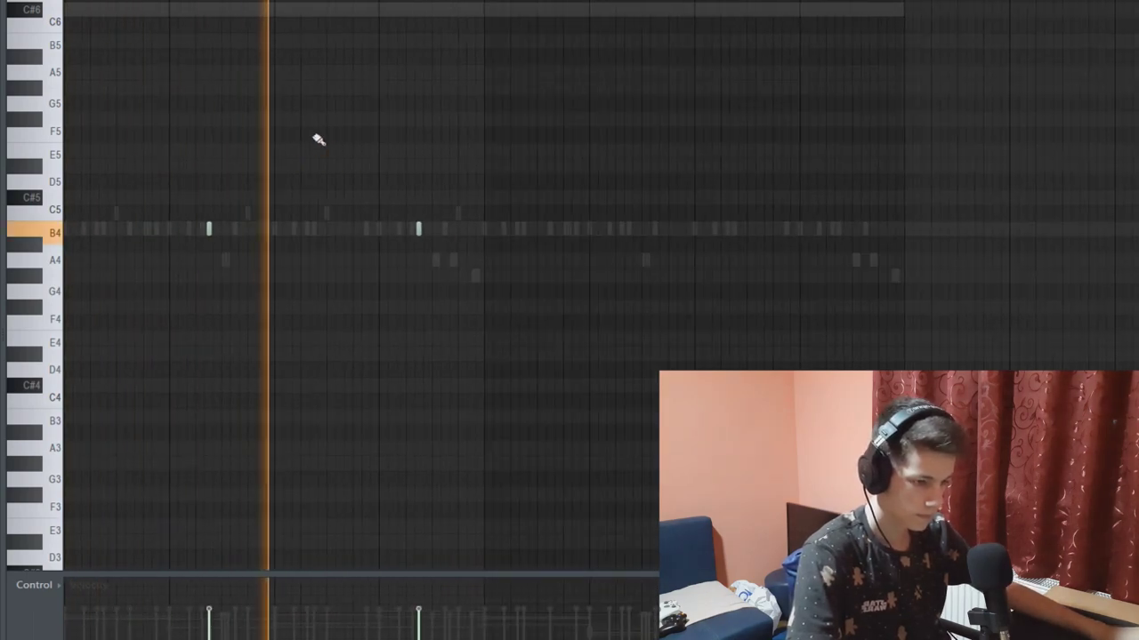
scroll(374, 156, up, 2)
scroll(516, 189, up, 2)
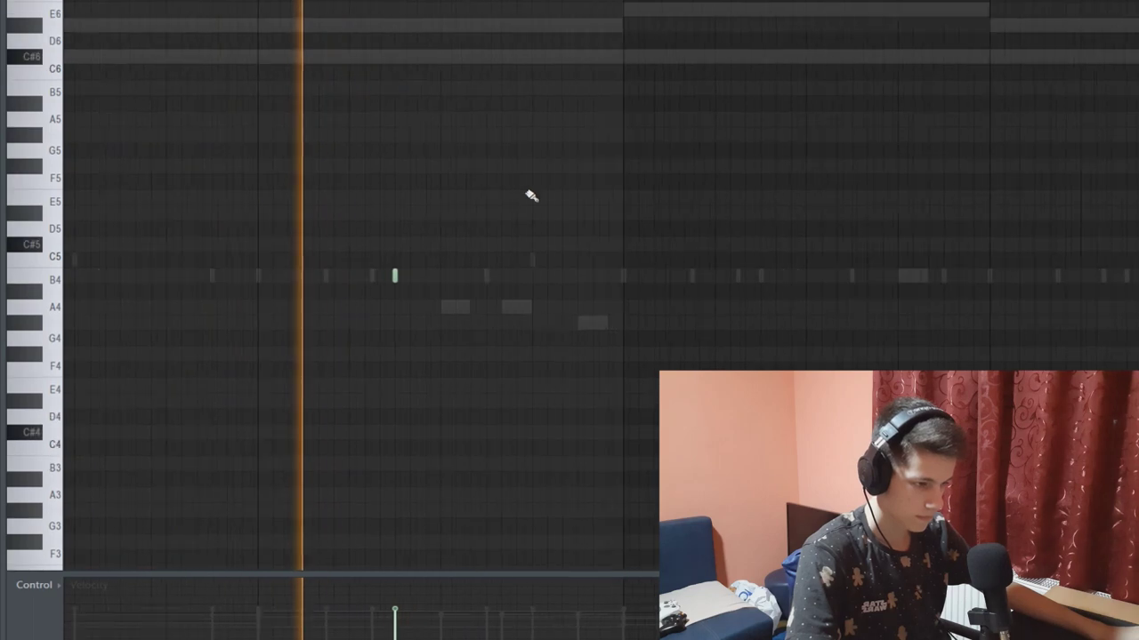
click(578, 274)
scroll(604, 189, down, 2)
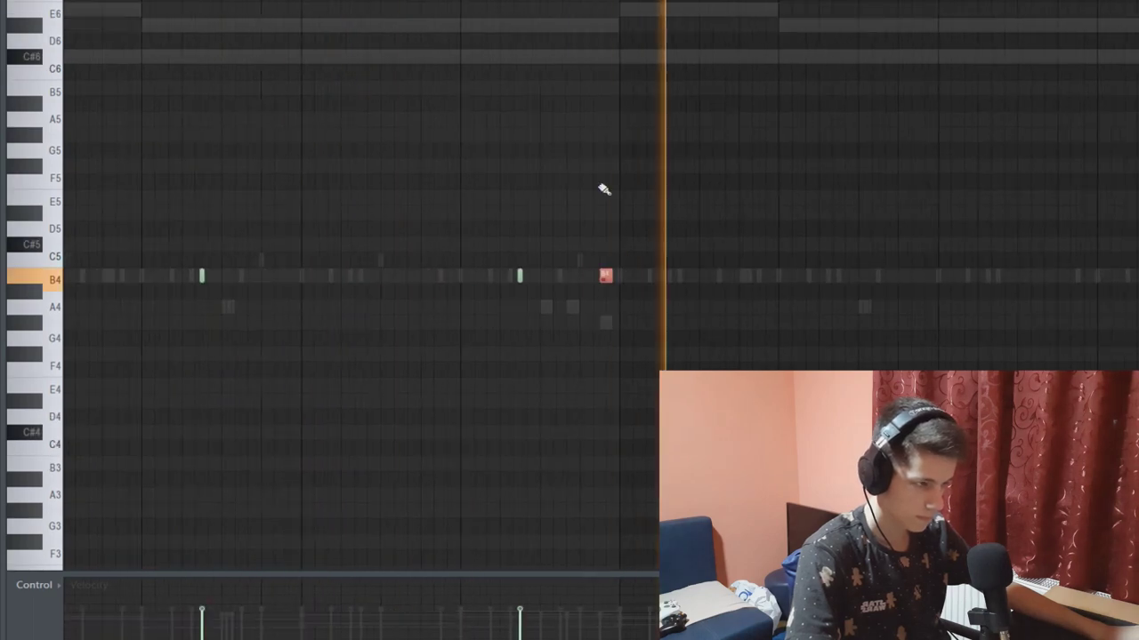
scroll(604, 189, down, 1)
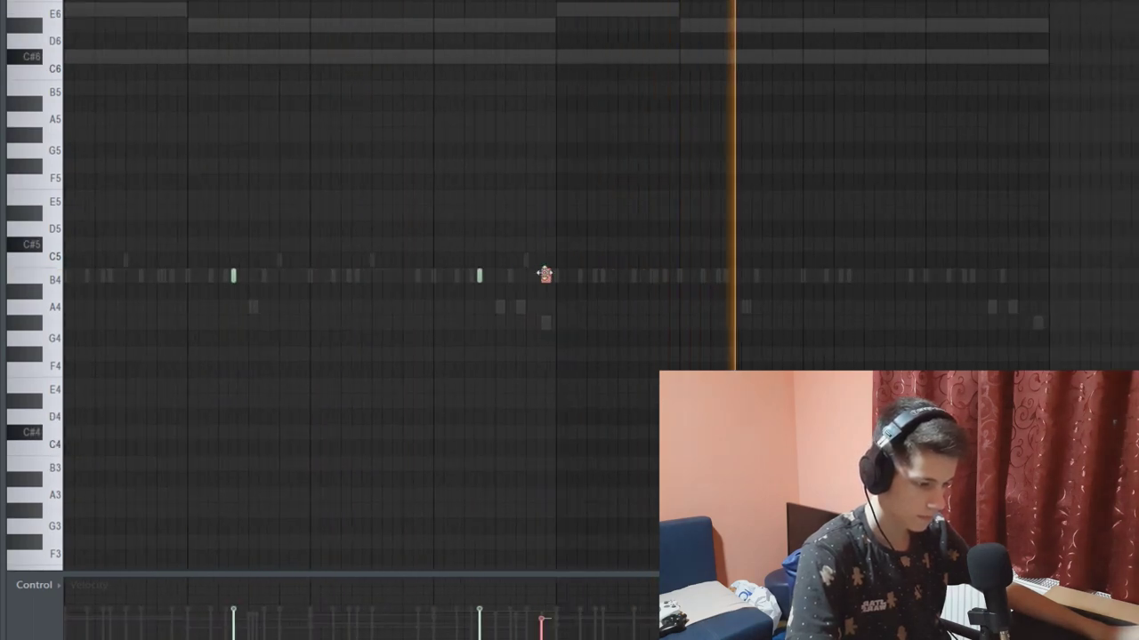
Add another short B4 note to DIOR SNARE just past the middle of bar 1.
scroll(236, 195, up, 3)
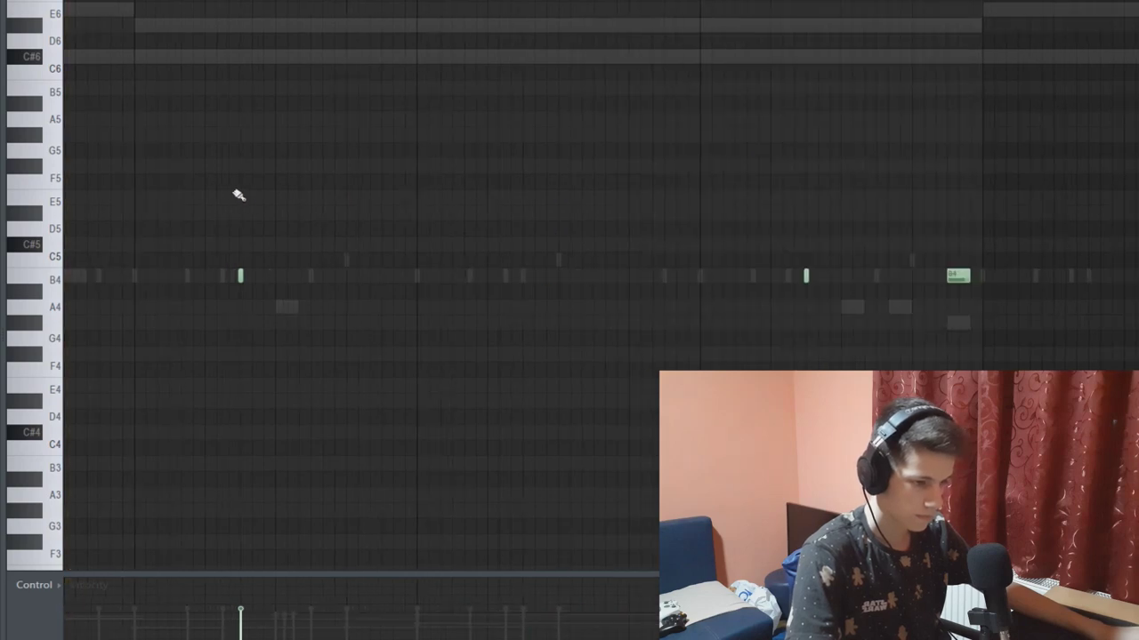
scroll(254, 197, down, 2)
scroll(300, 272, up, 1)
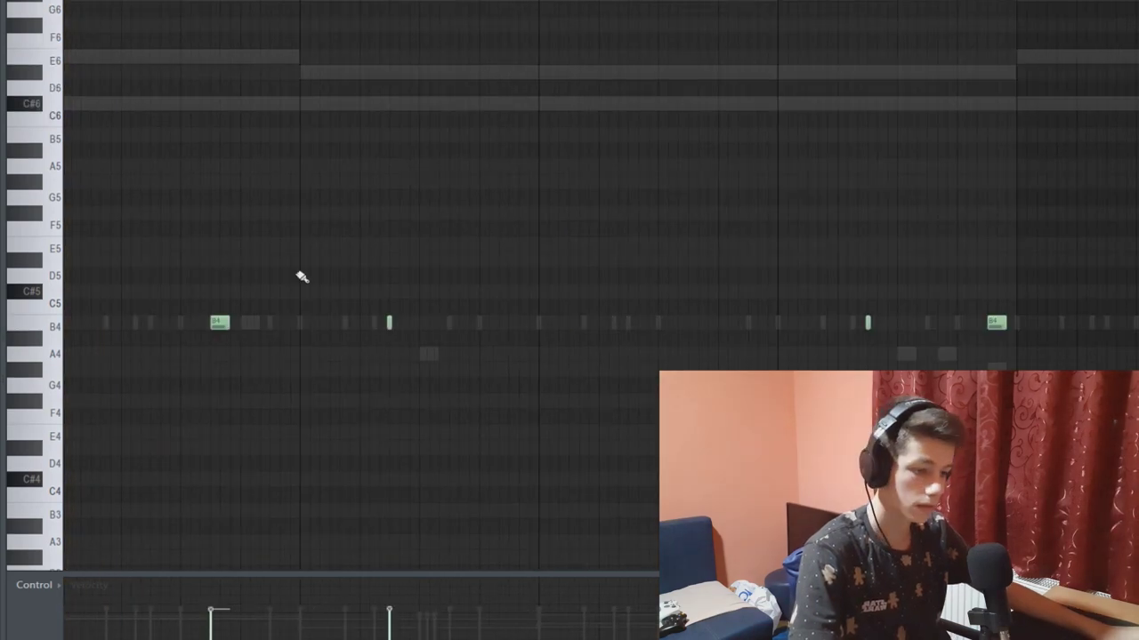
Play back the DIOR SNARE pattern and add a short B4 note near the end of bar 6.
scroll(400, 257, down, 1)
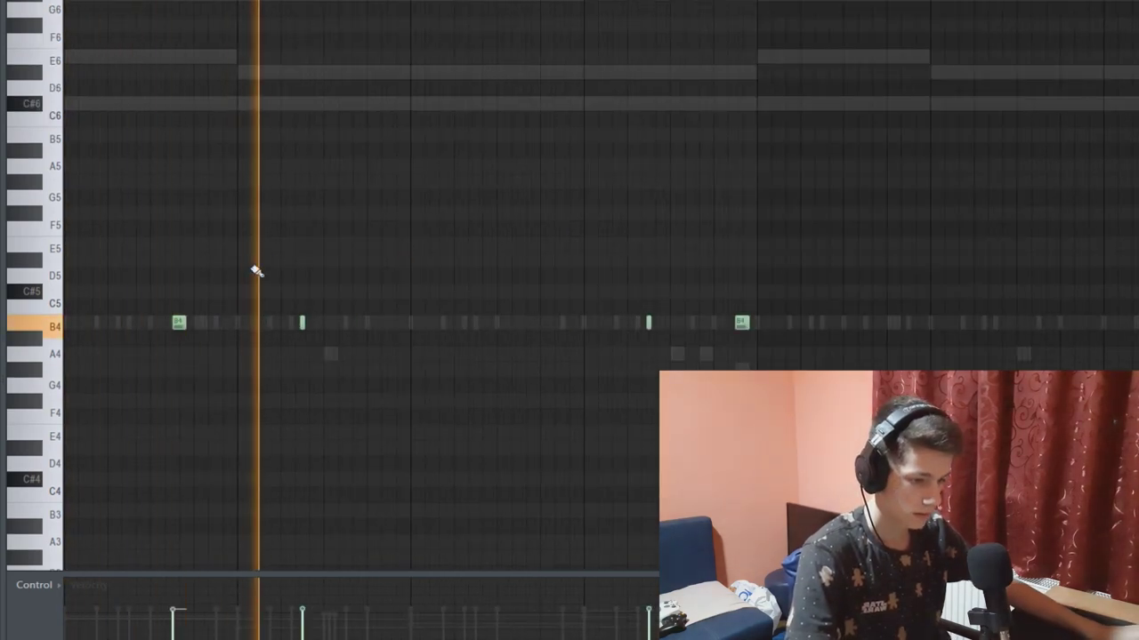
scroll(312, 281, down, 2)
scroll(356, 338, down, 1)
scroll(373, 349, down, 1)
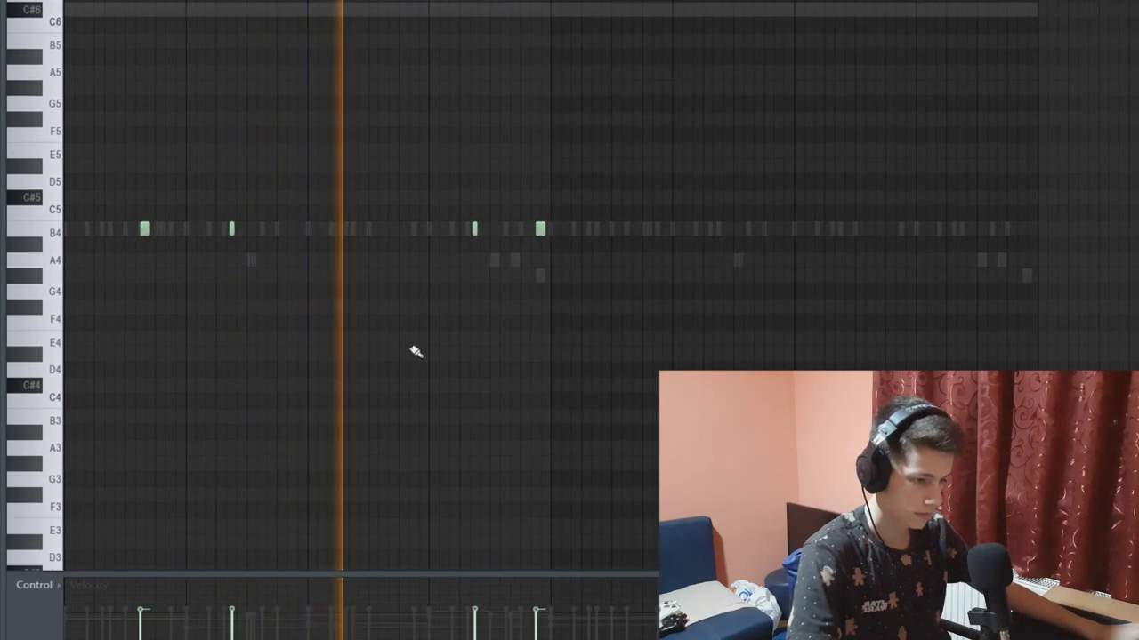
scroll(596, 338, up, 2)
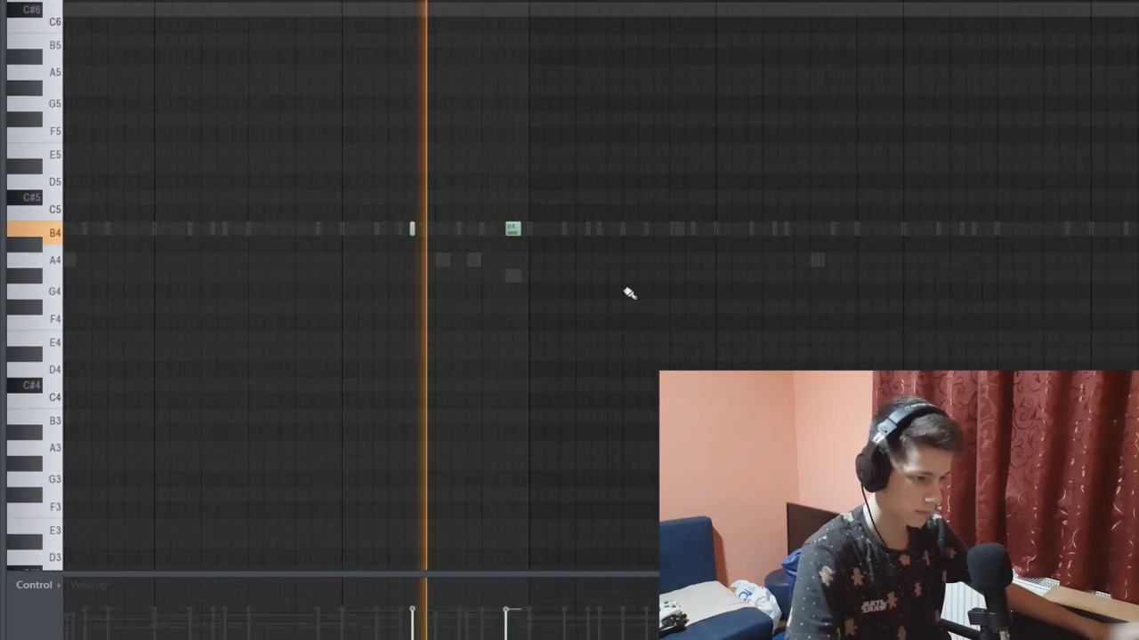
scroll(686, 284, down, 3)
scroll(638, 273, up, 2)
scroll(638, 273, up, 2)
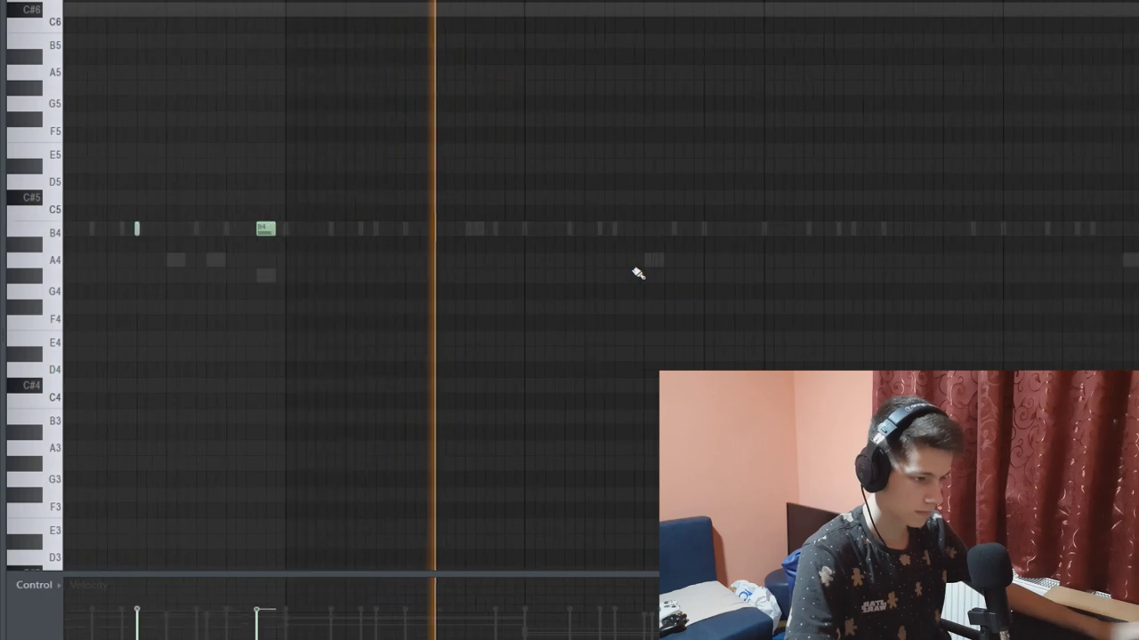
click(739, 229)
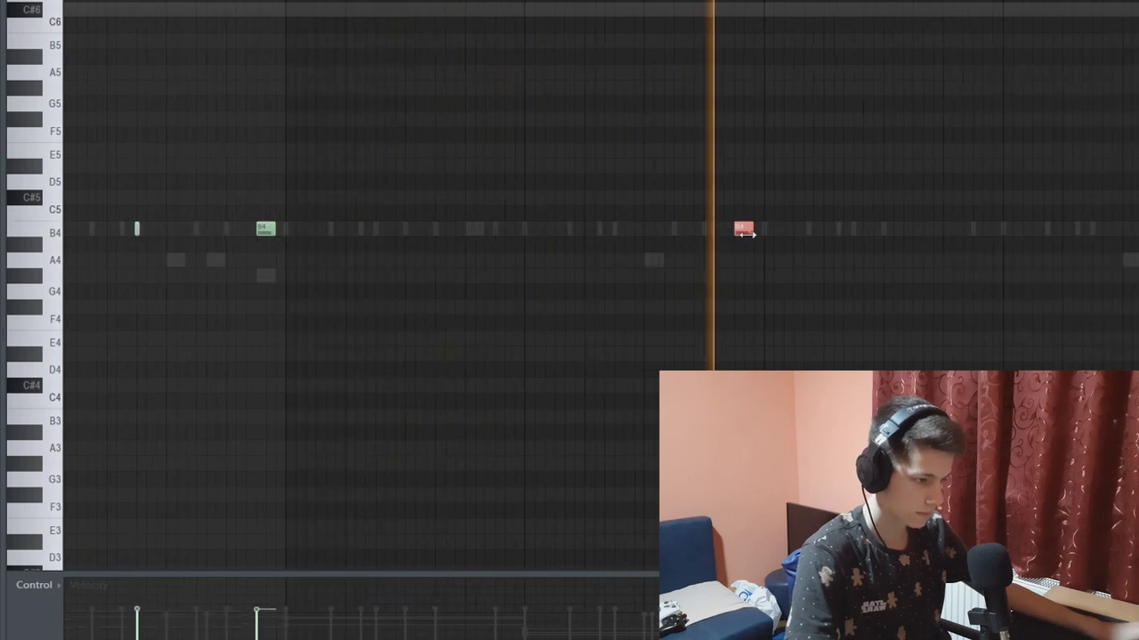
scroll(899, 279, up, 1)
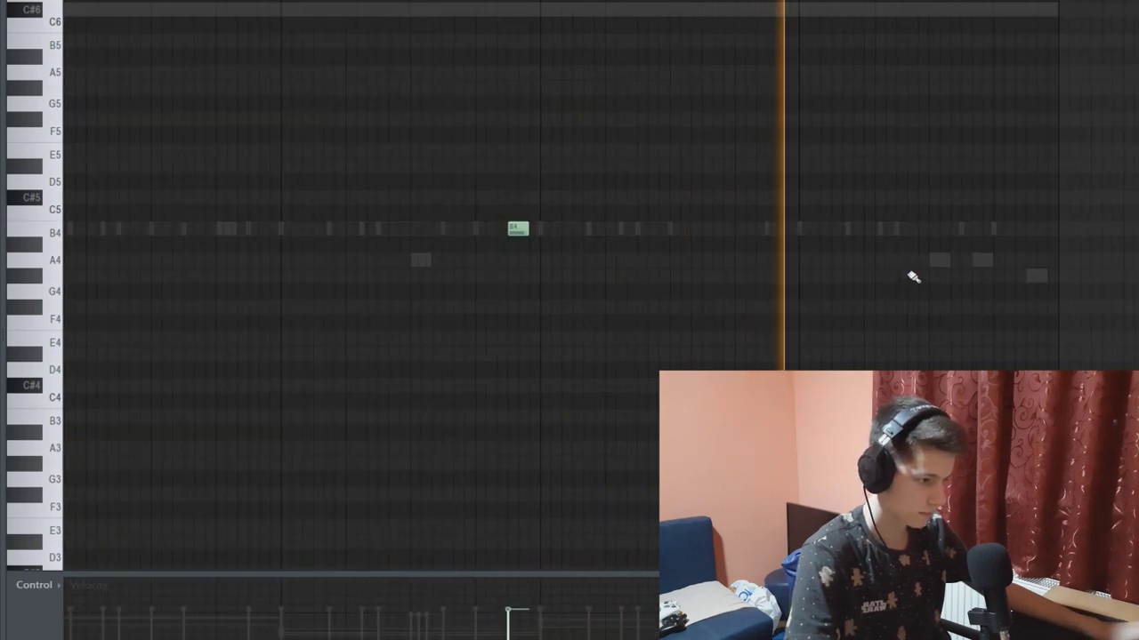
scroll(1023, 272, down, 4)
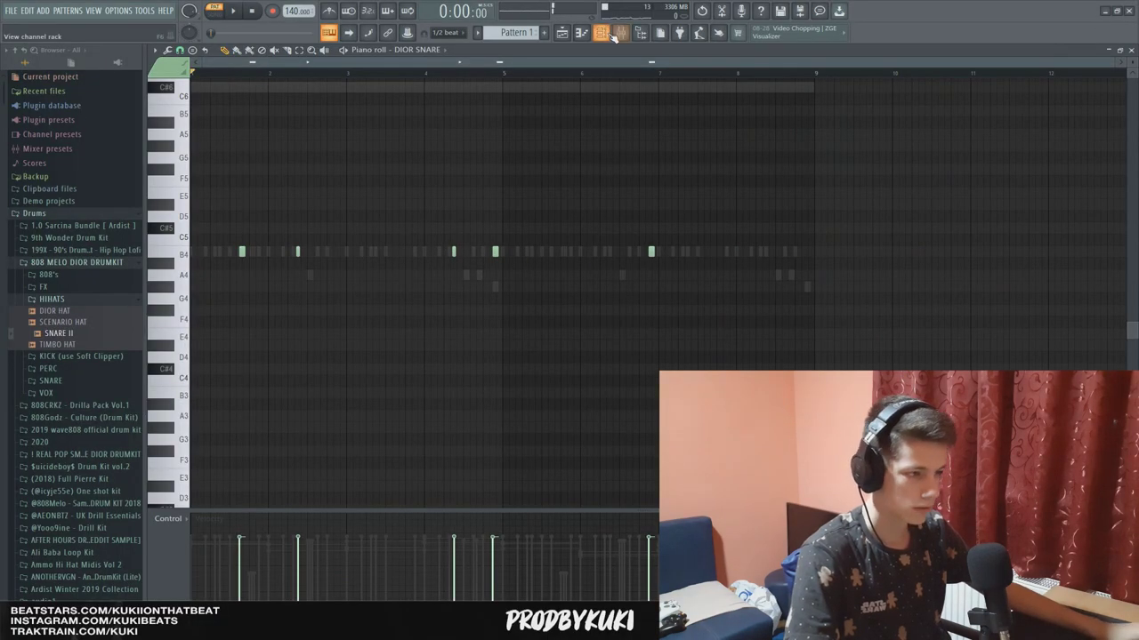
Add the MELO 808 3 sample from the 808's folder as its own channel and open it in the piano roll.
click(612, 35)
click(86, 277)
drag(64, 309, 200, 310)
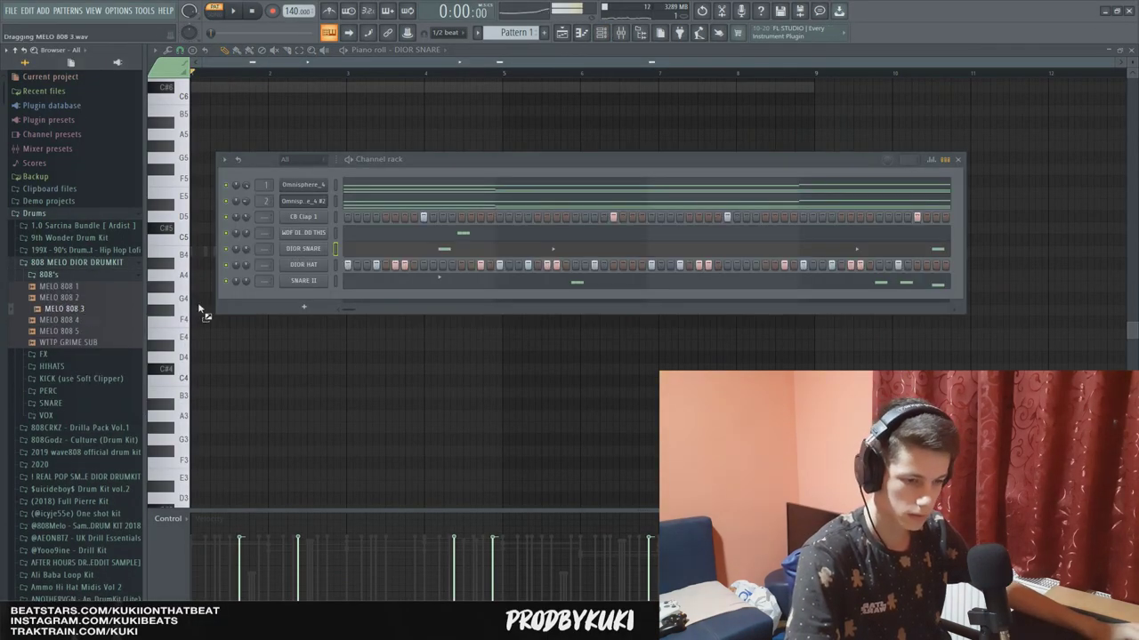
drag(300, 299, 303, 301)
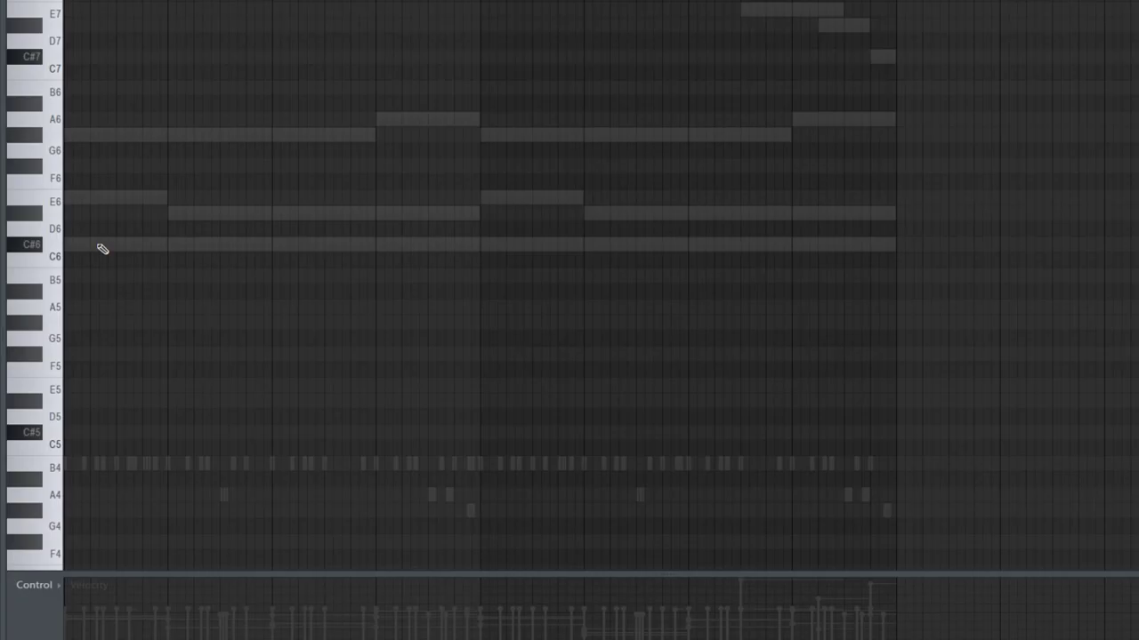
Write the MELO 808 3 bassline over eight bars with C#5 notes and an A5 to G#5 ending in bars 4 and 8.
key(space)
scroll(50, 255, up, 3)
scroll(371, 247, down, 2)
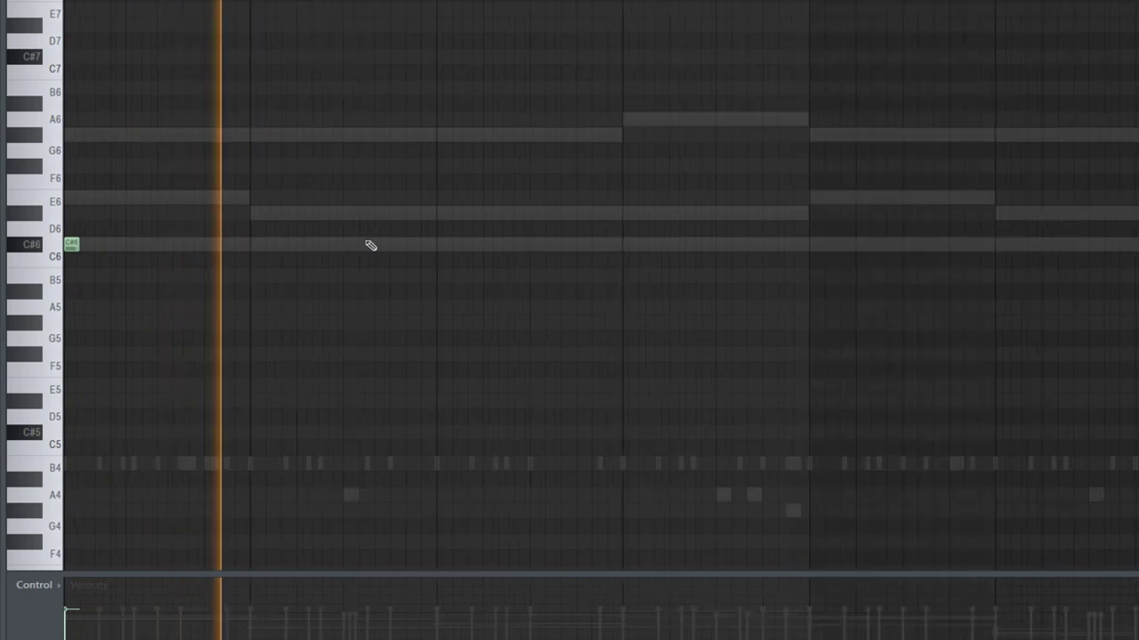
scroll(361, 242, up, 2)
click(382, 245)
click(445, 244)
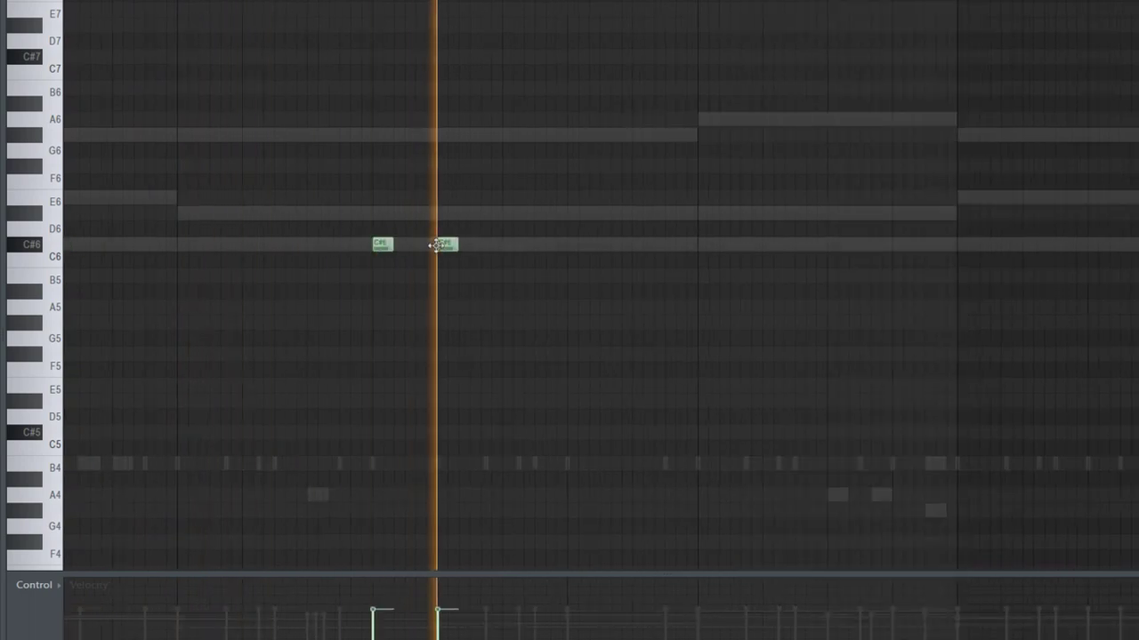
scroll(512, 272, down, 2)
scroll(500, 272, up, 2)
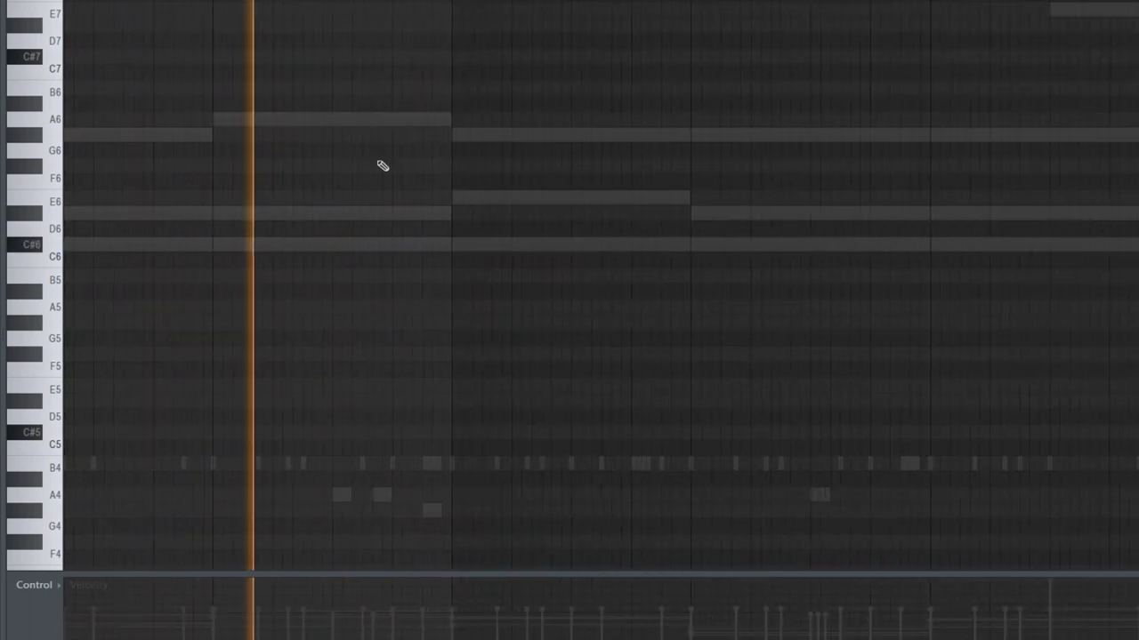
click(366, 121)
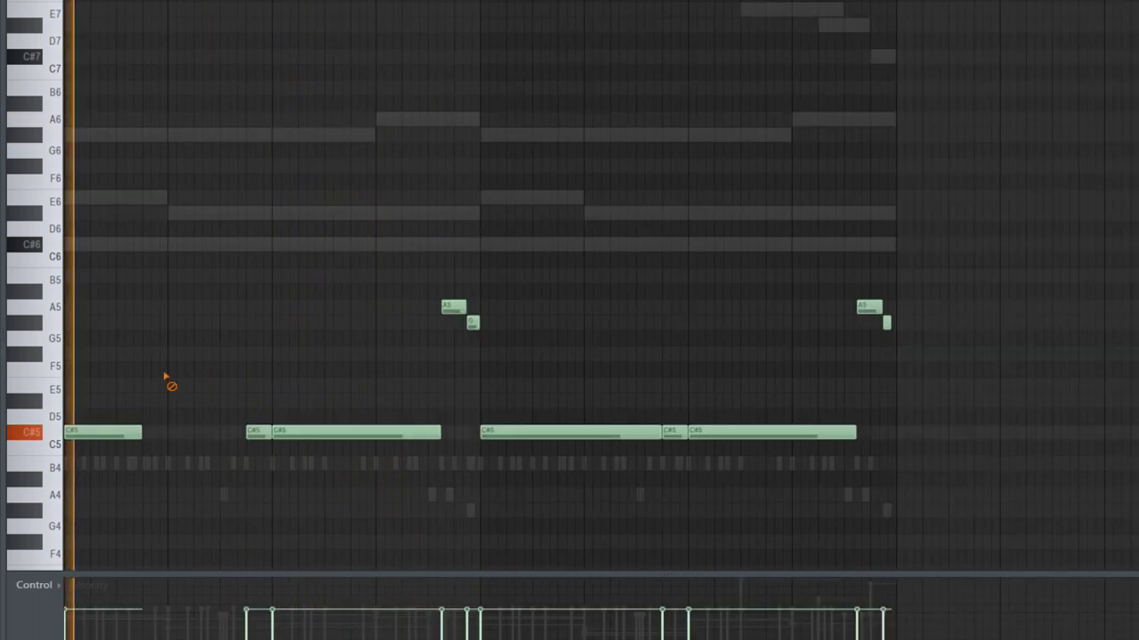
Play back the 808 bassline and shorten the C#5 note starting at bar 5 to about one and a quarter bars.
scroll(160, 373, down, 2)
scroll(223, 325, up, 2)
scroll(329, 289, down, 2)
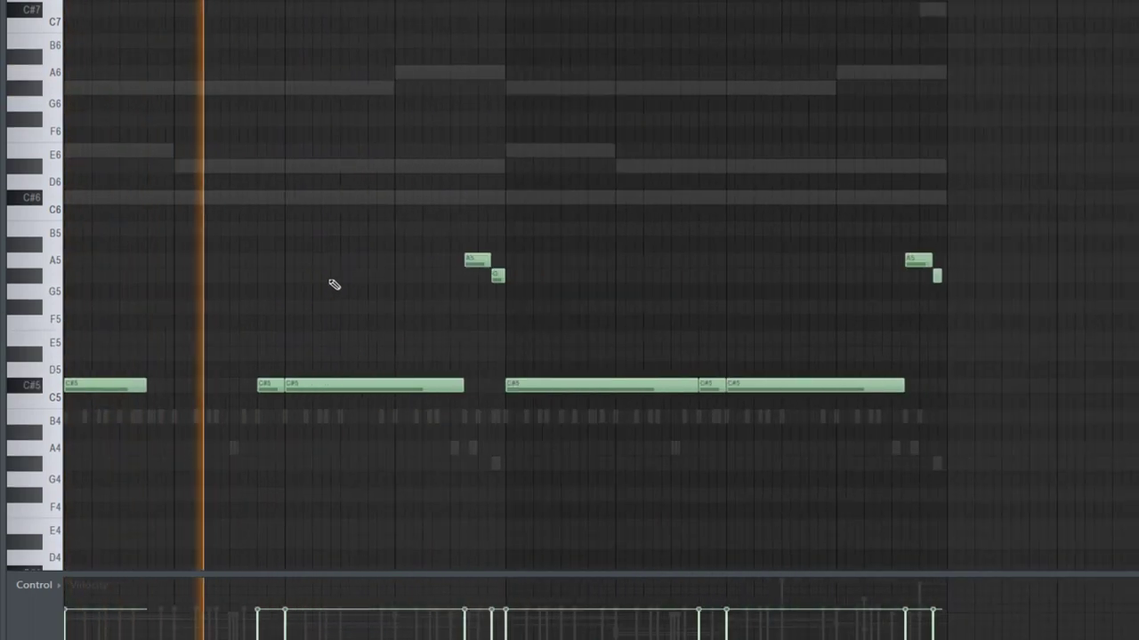
scroll(480, 297, up, 2)
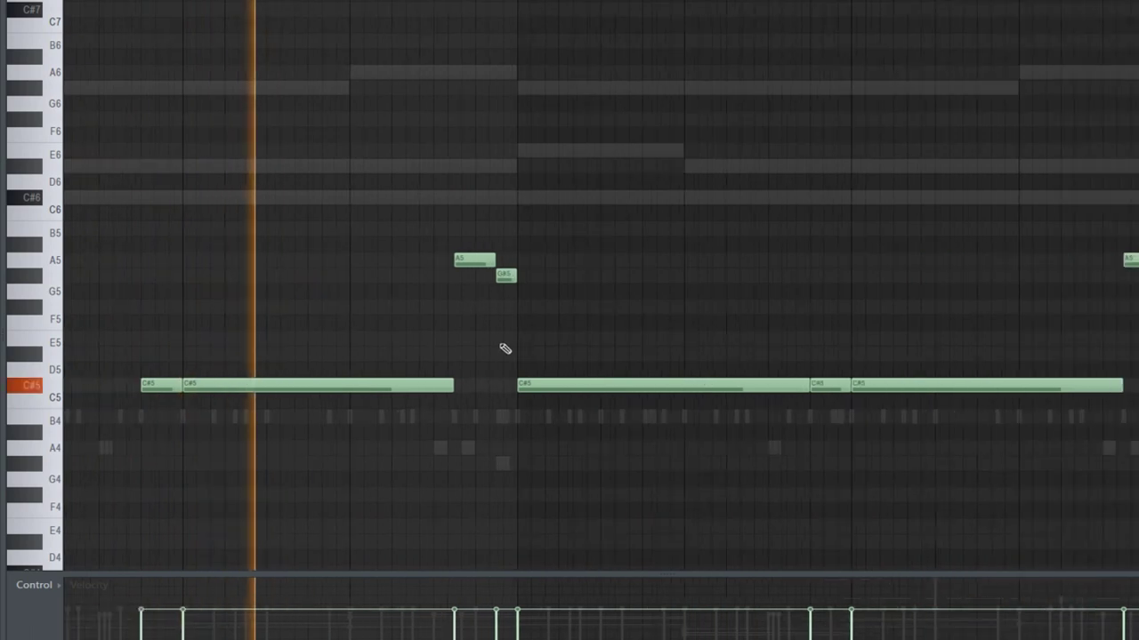
scroll(507, 349, up, 2)
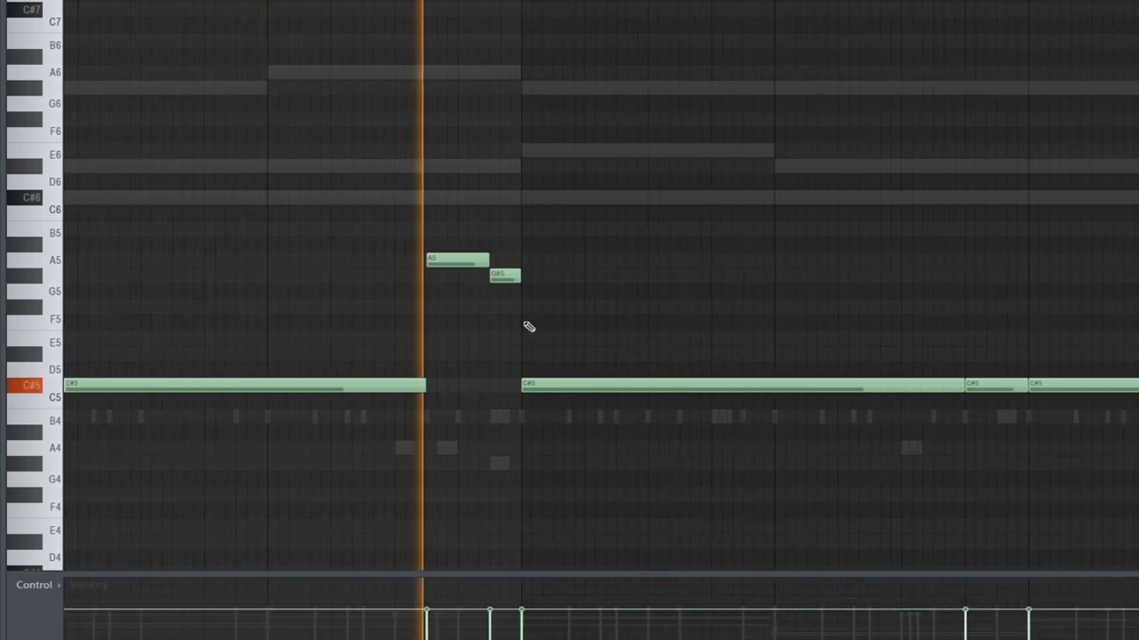
scroll(569, 317, down, 3)
scroll(709, 365, up, 2)
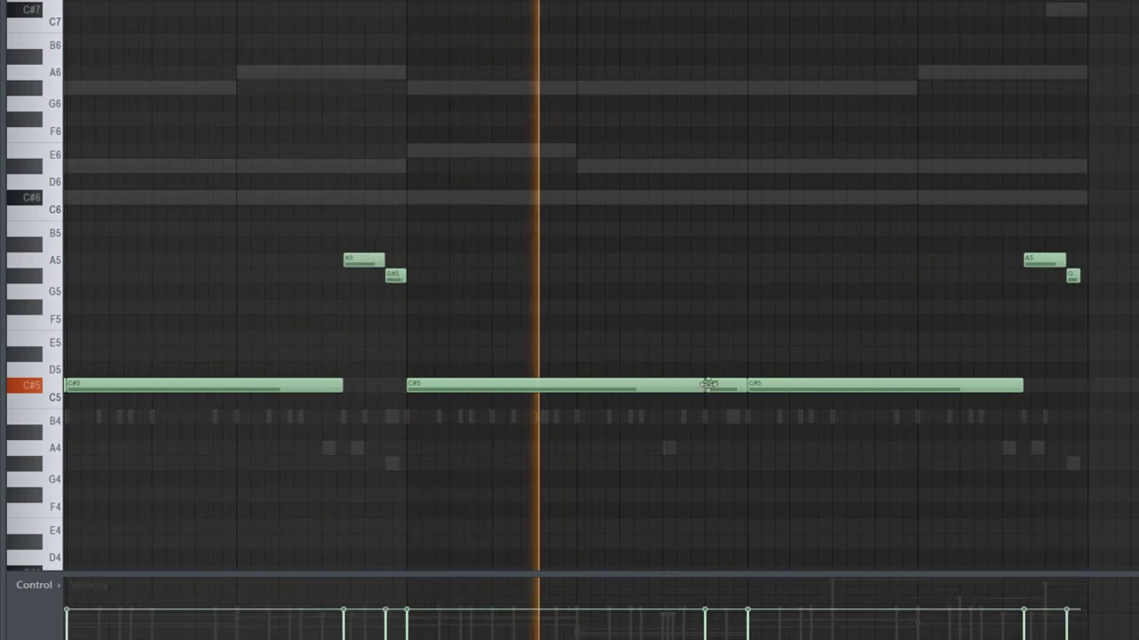
key(space)
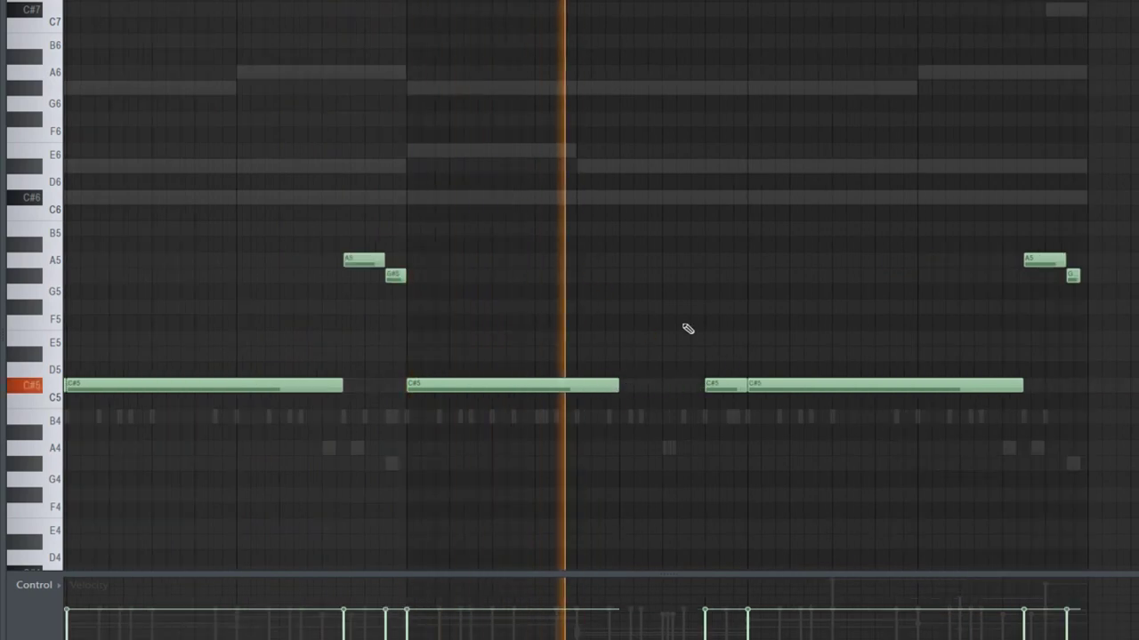
key(space)
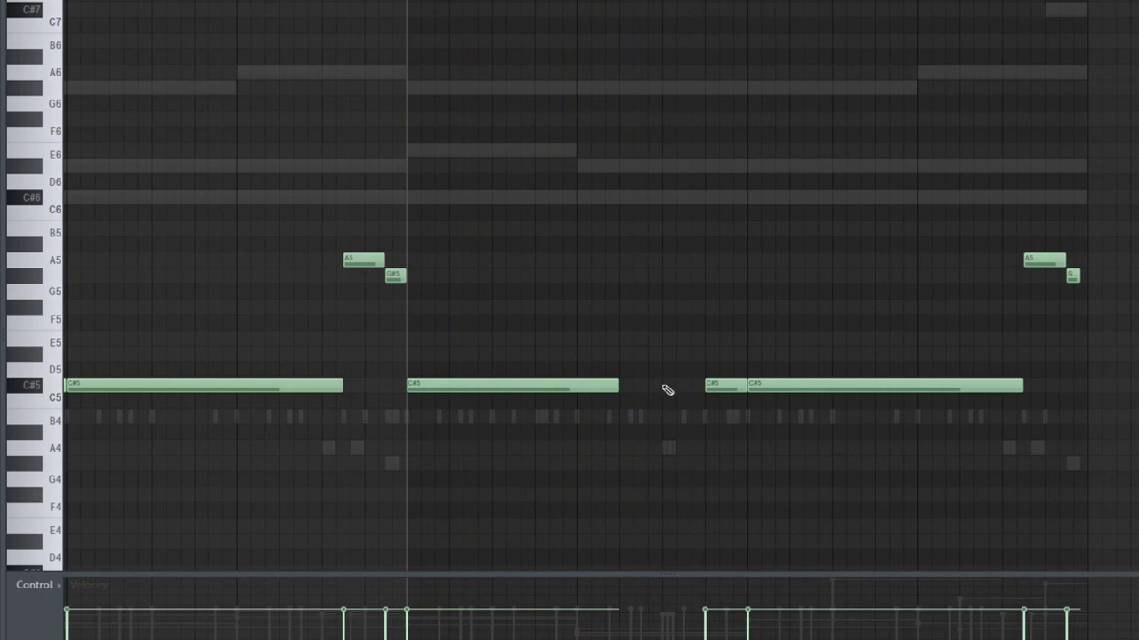
Add short C#5 notes from the middle of bar 6 and place two short C#6 slide notes above them.
drag(678, 377, 670, 386)
scroll(671, 385, up, 3)
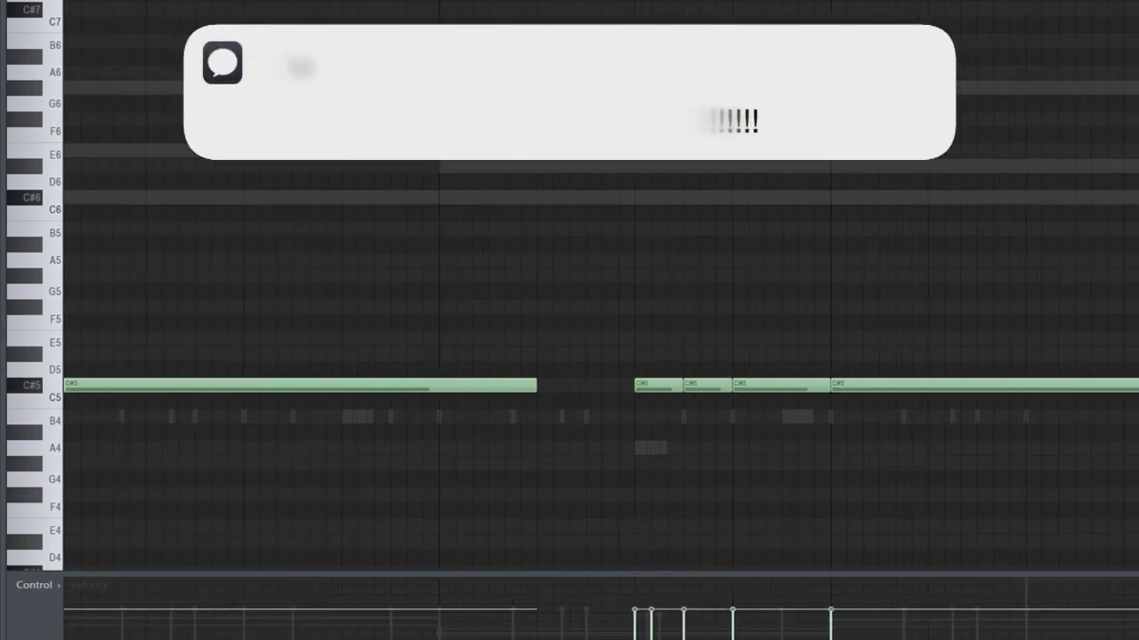
drag(663, 135, 656, 201)
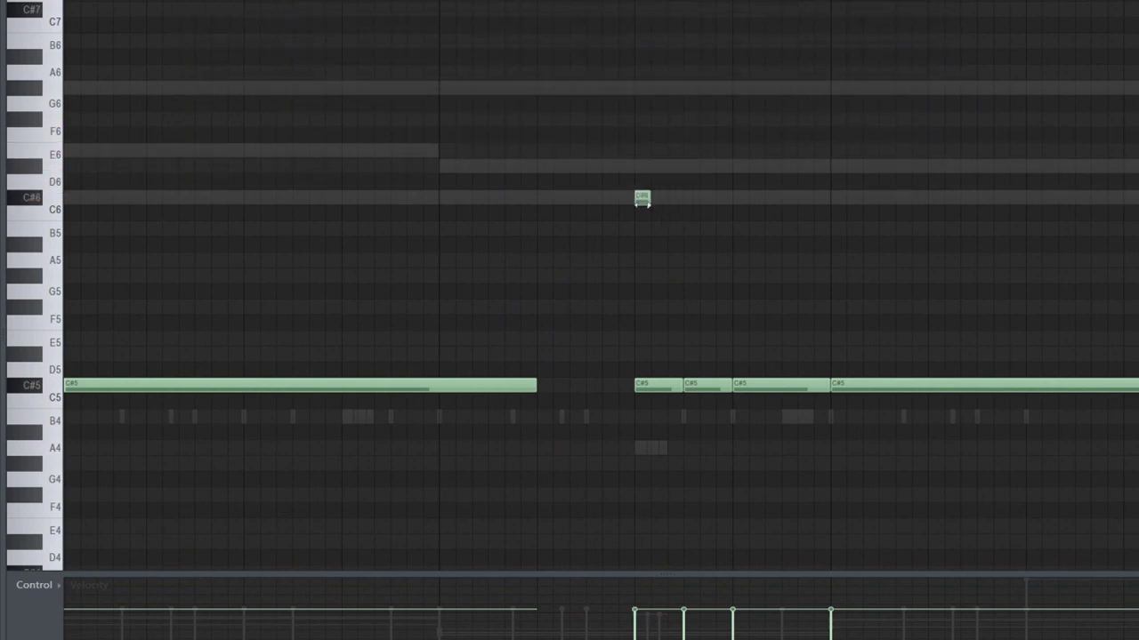
double_click(642, 197)
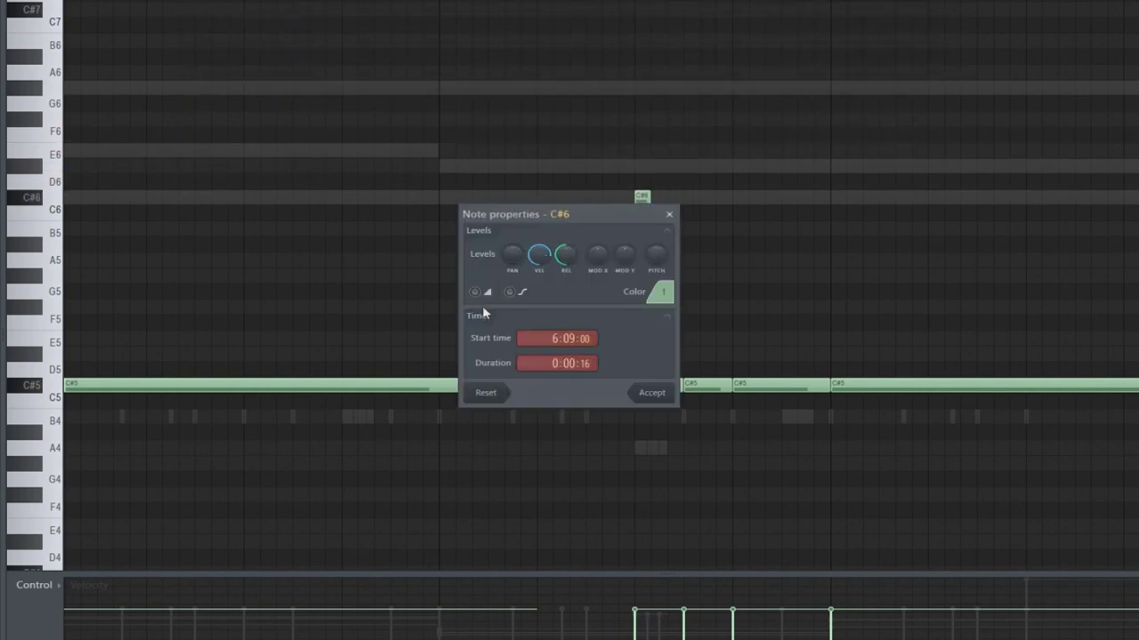
click(657, 393)
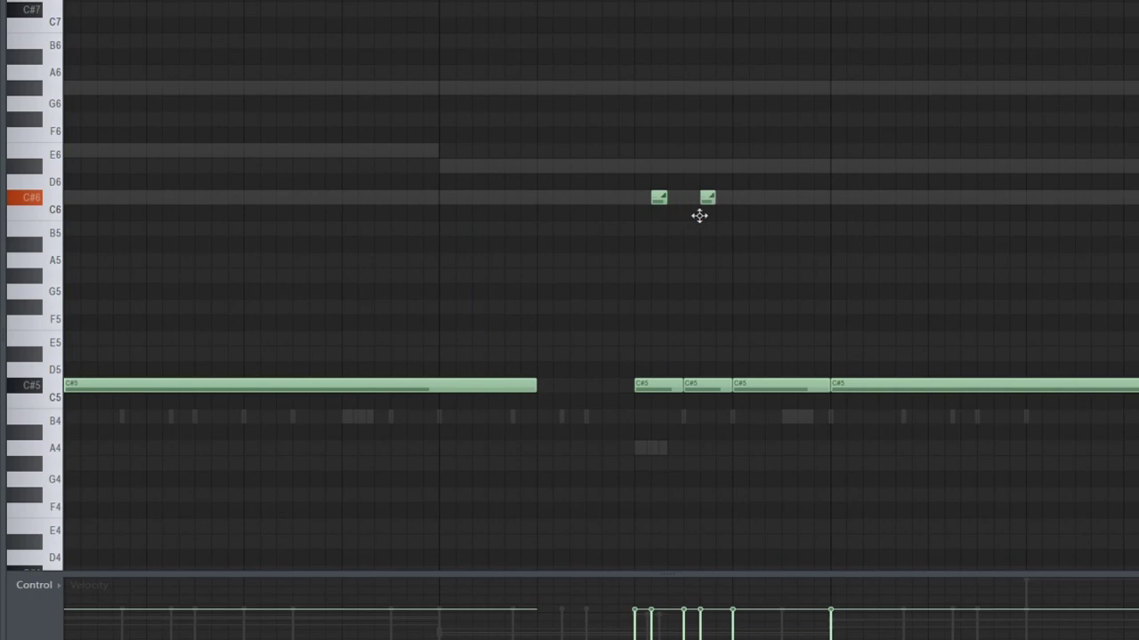
Rework the end of bar 6 into two equal C#5 notes with four slide notes alternating between C#7 and G#6.
key(space)
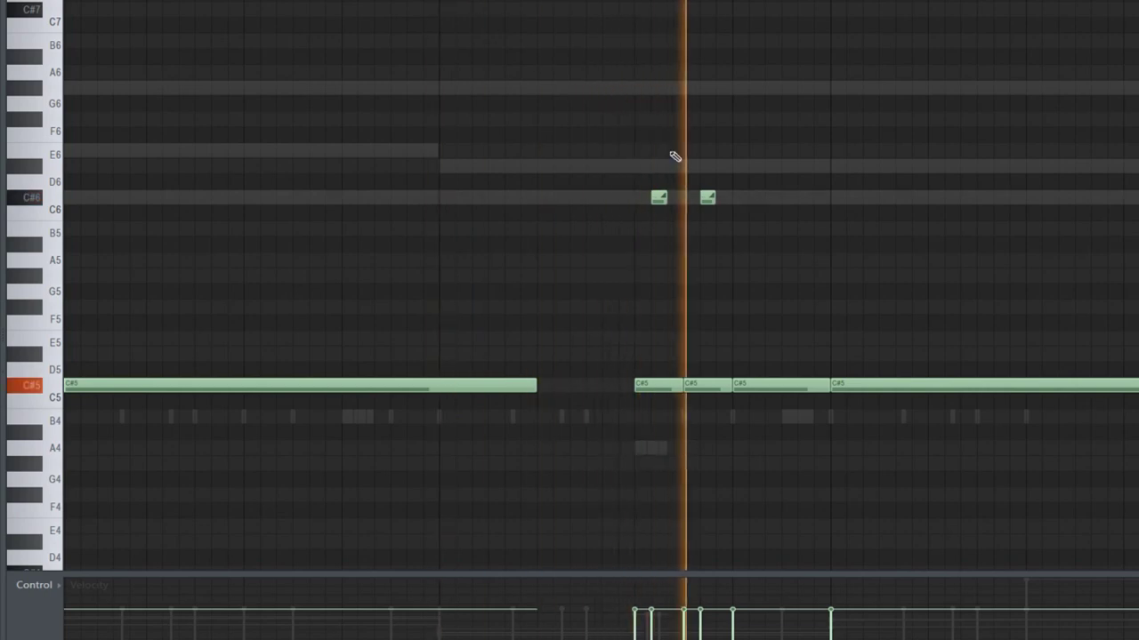
scroll(753, 220, down, 3)
key(space)
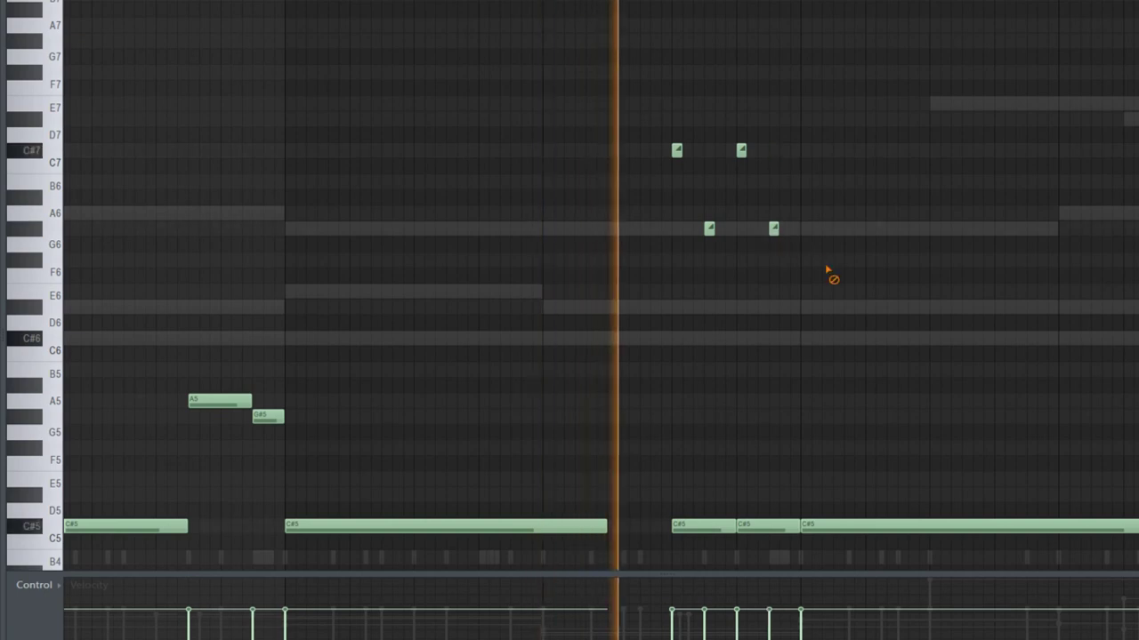
Lower the velocity of the four slide notes in bar 6 and replay that section.
scroll(846, 275, down, 2)
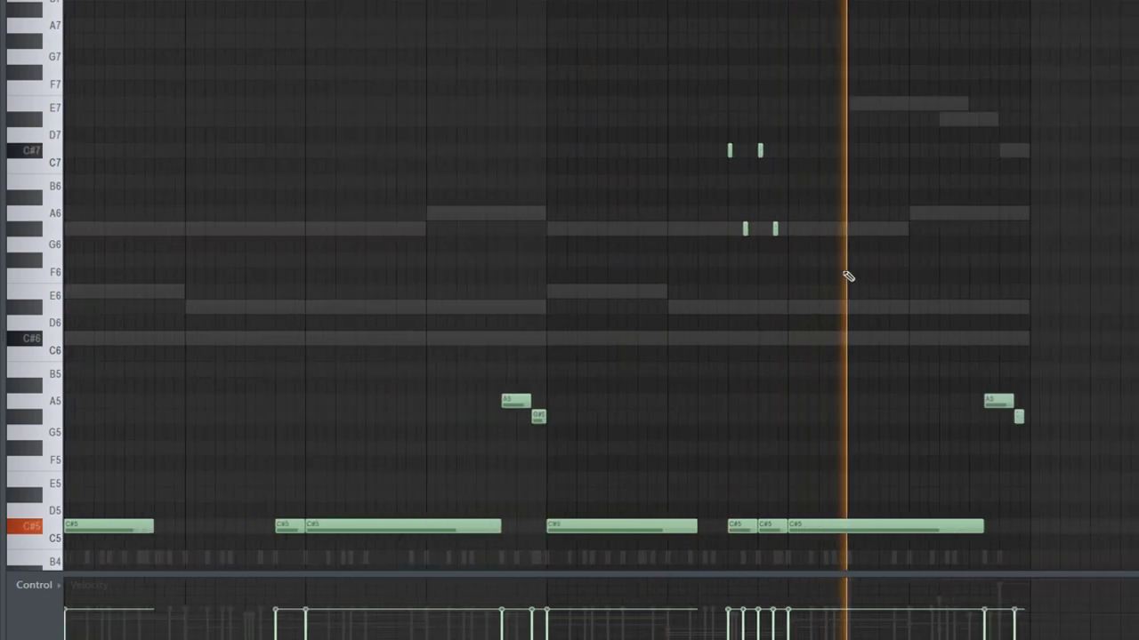
key(space)
drag(831, 252, 717, 127)
key(space)
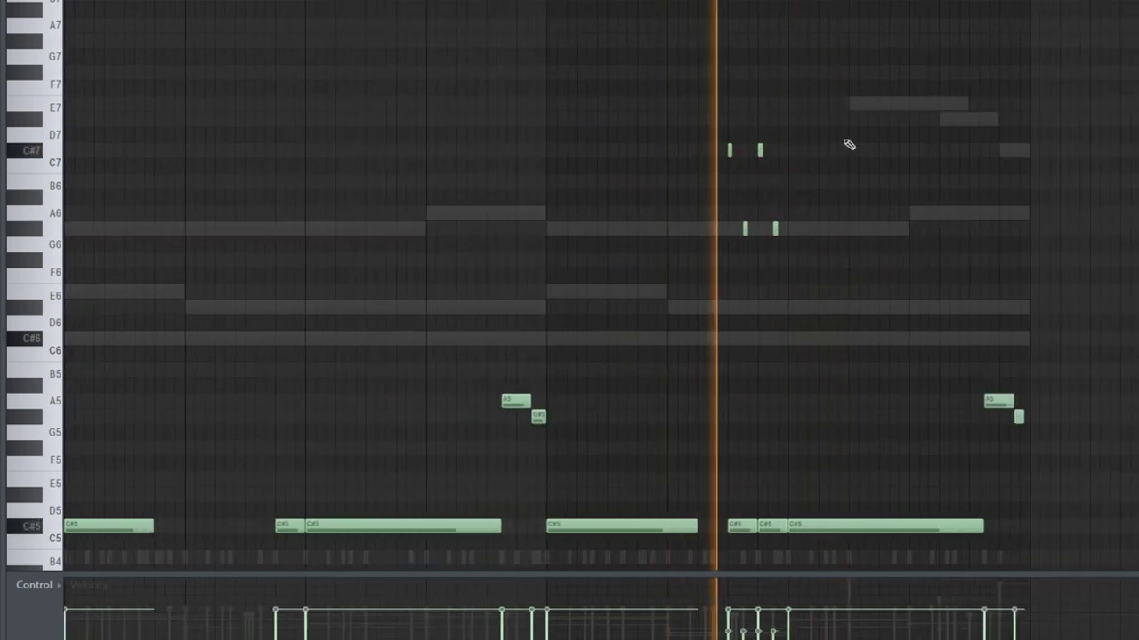
Play back the pattern from the start to check the 808 bassline and its bar 6 slides.
scroll(839, 147, down, 1)
scroll(792, 156, down, 3)
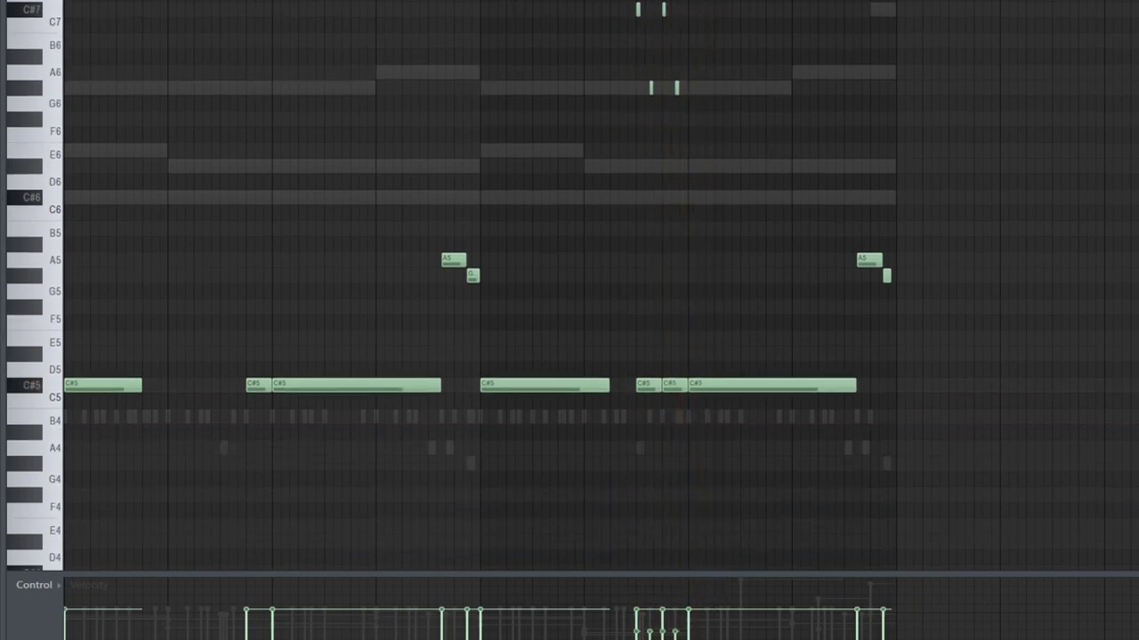
scroll(440, 59, up, 2)
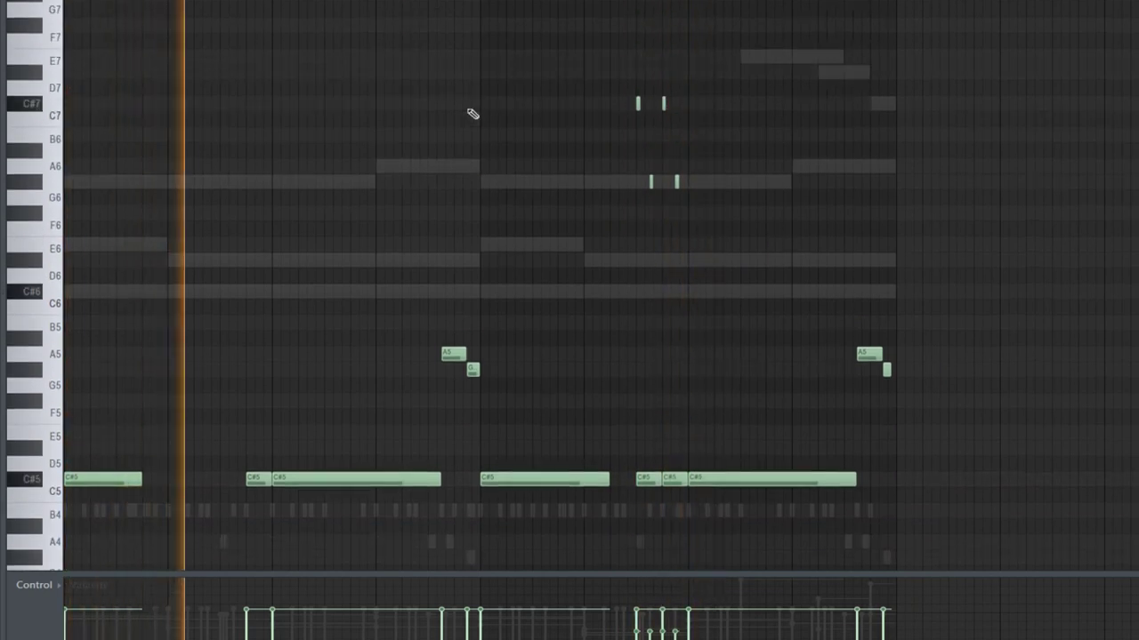
scroll(472, 114, down, 1)
scroll(472, 114, down, 1)
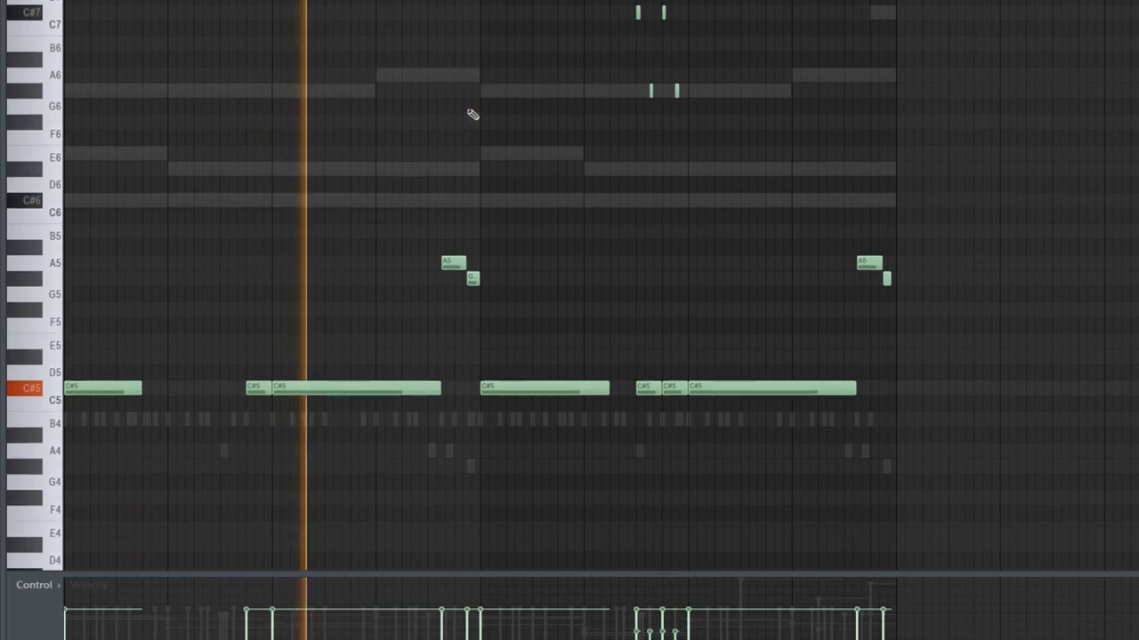
scroll(472, 115, down, 1)
scroll(478, 117, up, 1)
scroll(483, 133, up, 3)
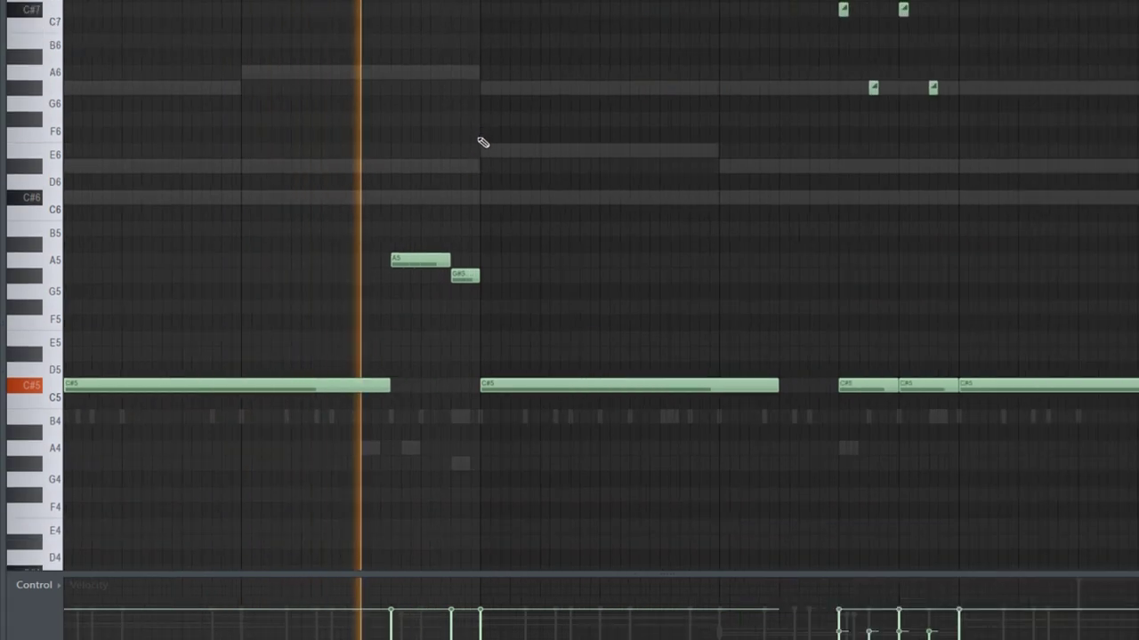
scroll(480, 145, down, 3)
scroll(691, 219, up, 1)
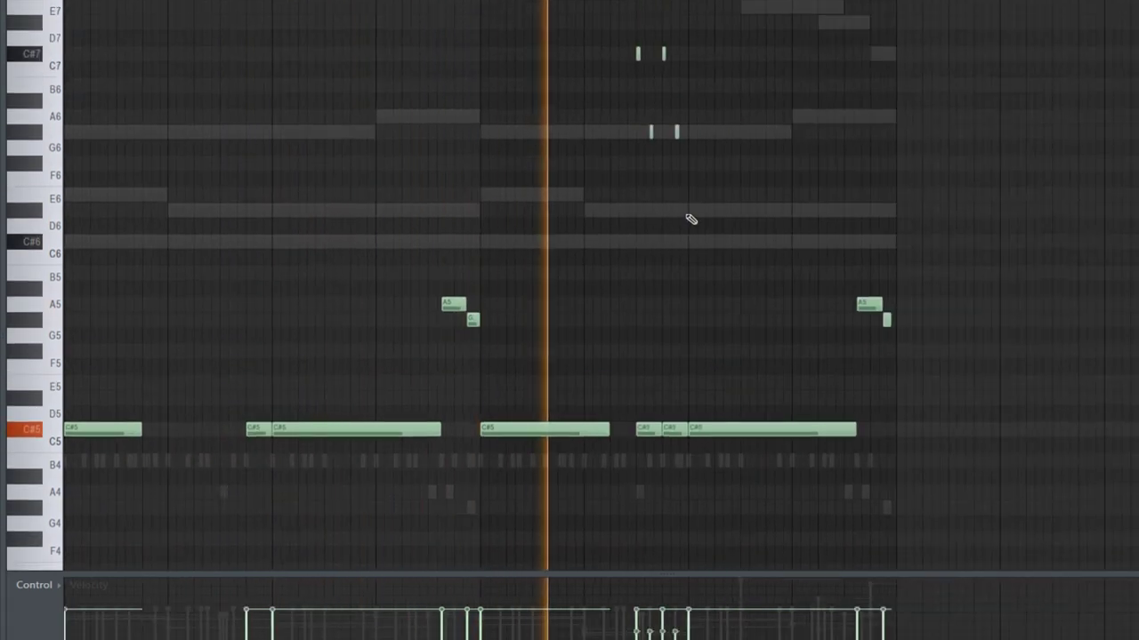
scroll(673, 252, up, 2)
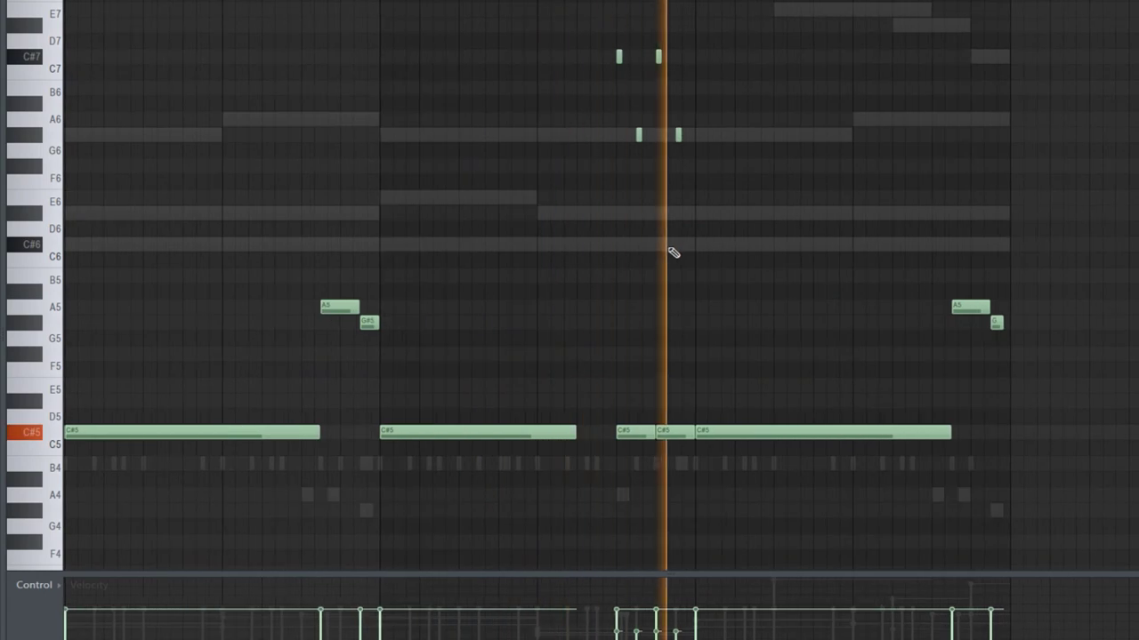
Lower the third bar 6 slide note to D#6 and the fourth to C#6, making the slides descend.
key(space)
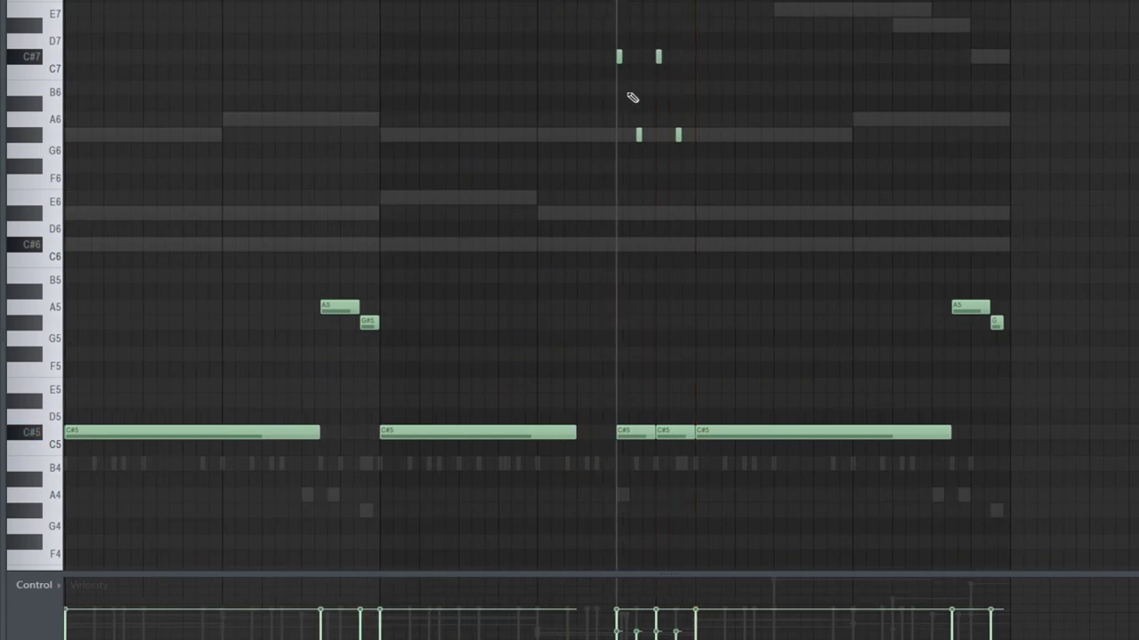
scroll(633, 98, up, 2)
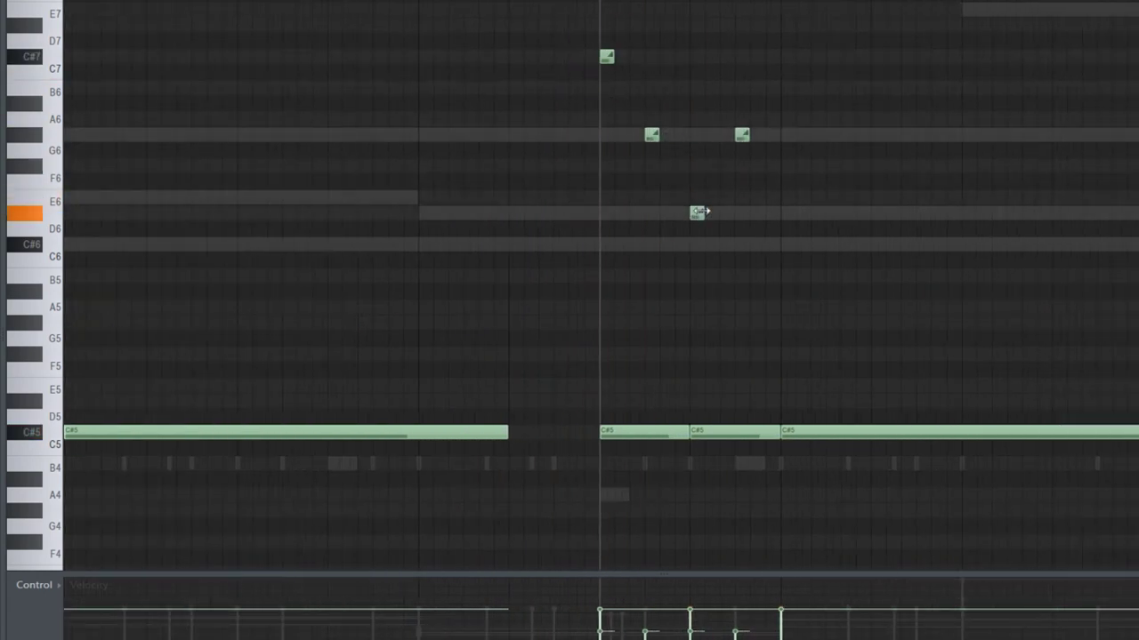
key(space)
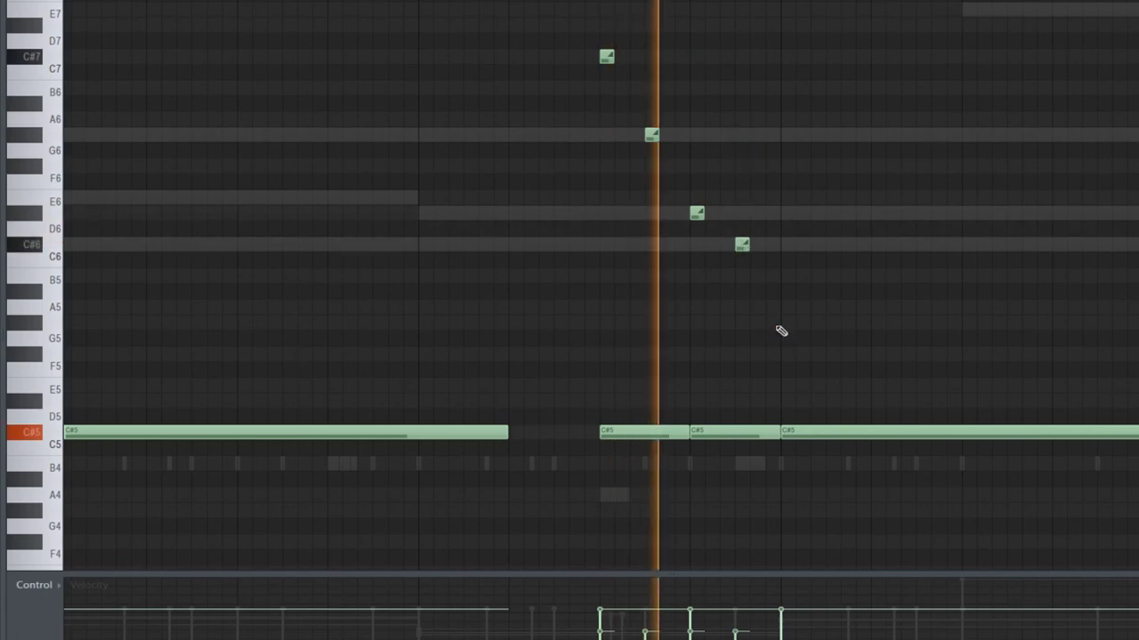
Raise the last 808 note of bar 8 by one octave to G#6.
scroll(783, 330, down, 3)
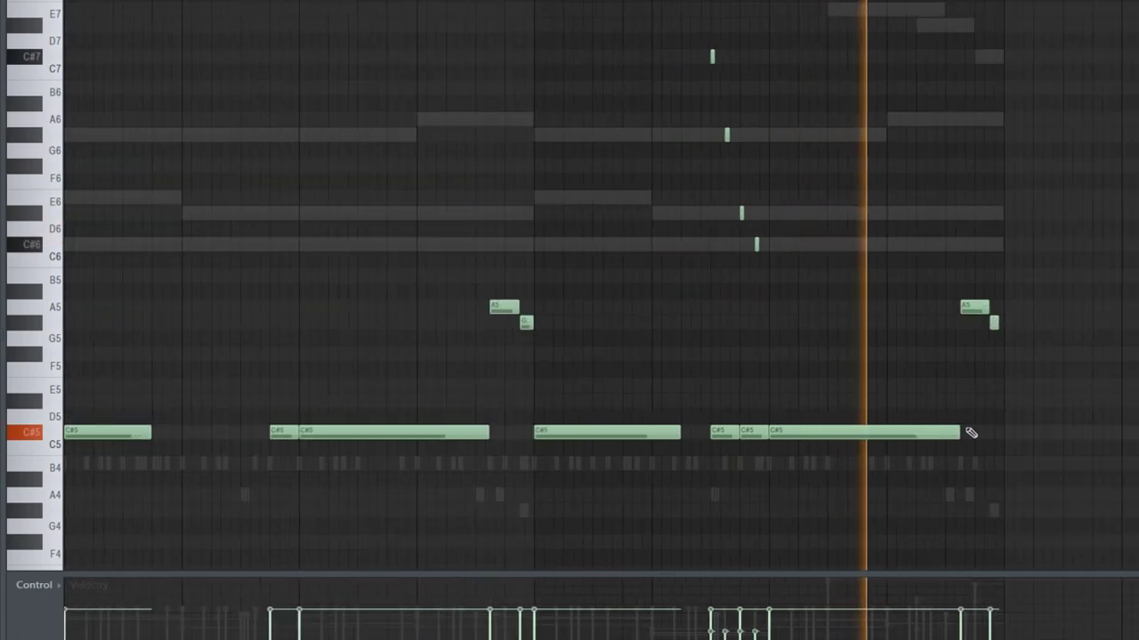
scroll(969, 432, up, 3)
key(space)
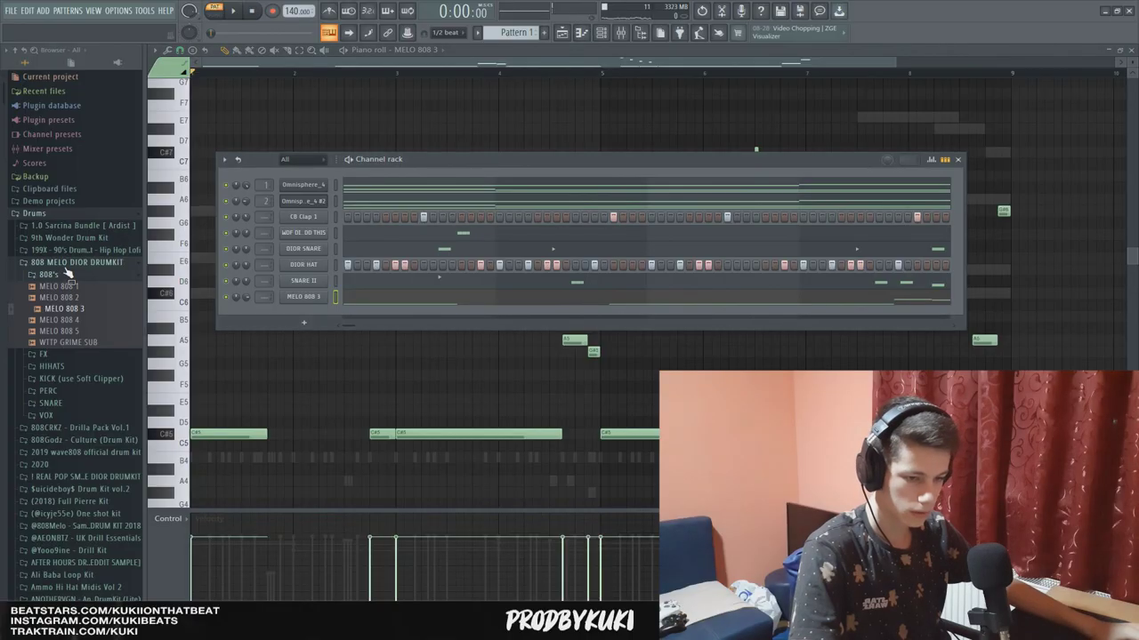
Add SB - Escape (Kick) from the Skyro Beats Lost In Space Kicks folder and program its steps to follow the 808 notes.
scroll(111, 318, down, 15)
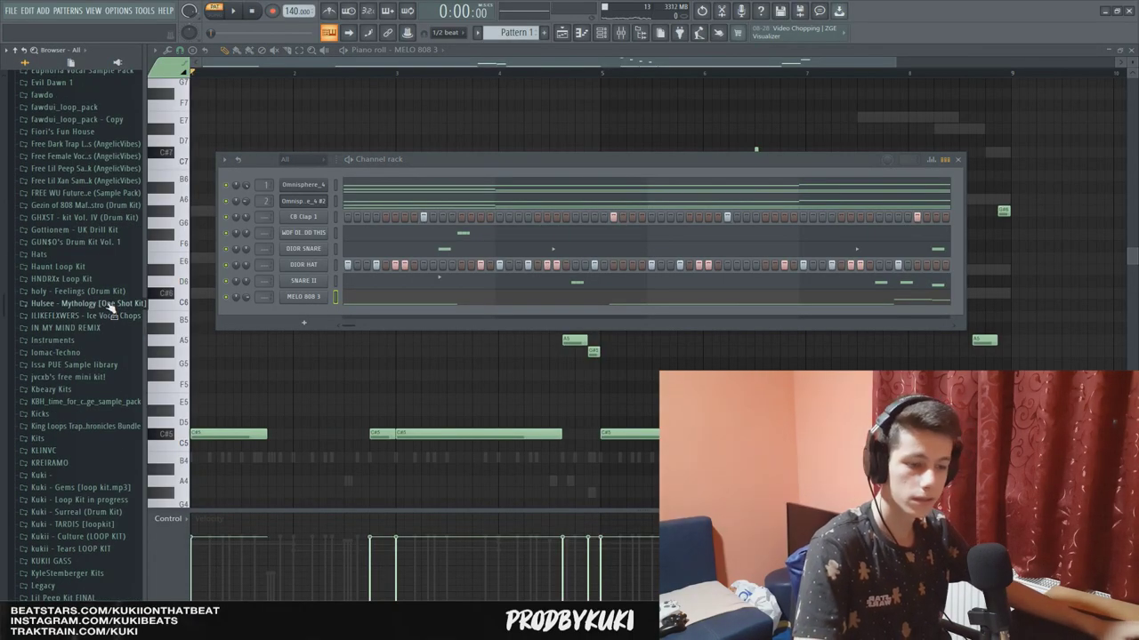
scroll(111, 307, down, 12)
scroll(89, 372, down, 5)
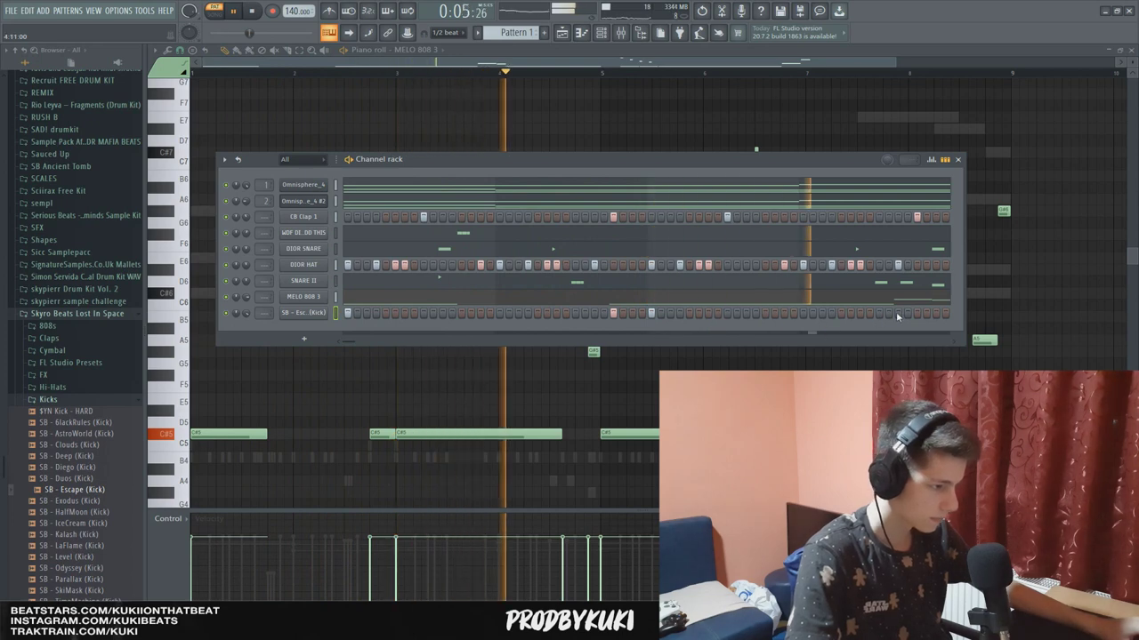
Open the SB - Escape (Kick) channel in the piano roll and duplicate its first four bars into bars 5 to 8.
right_click(326, 320)
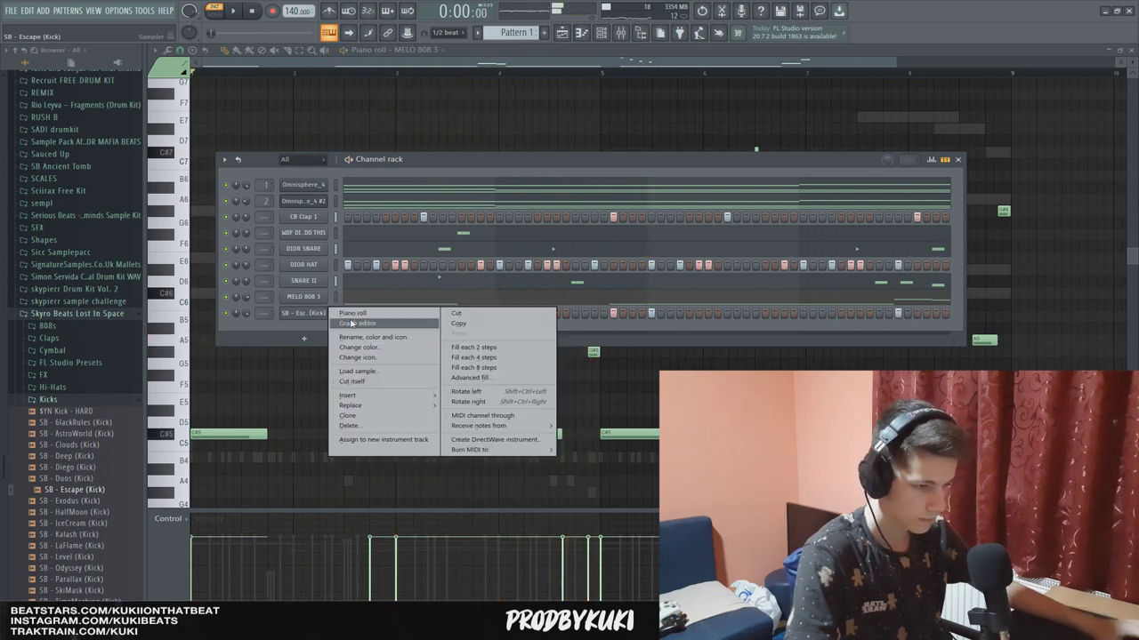
click(358, 314)
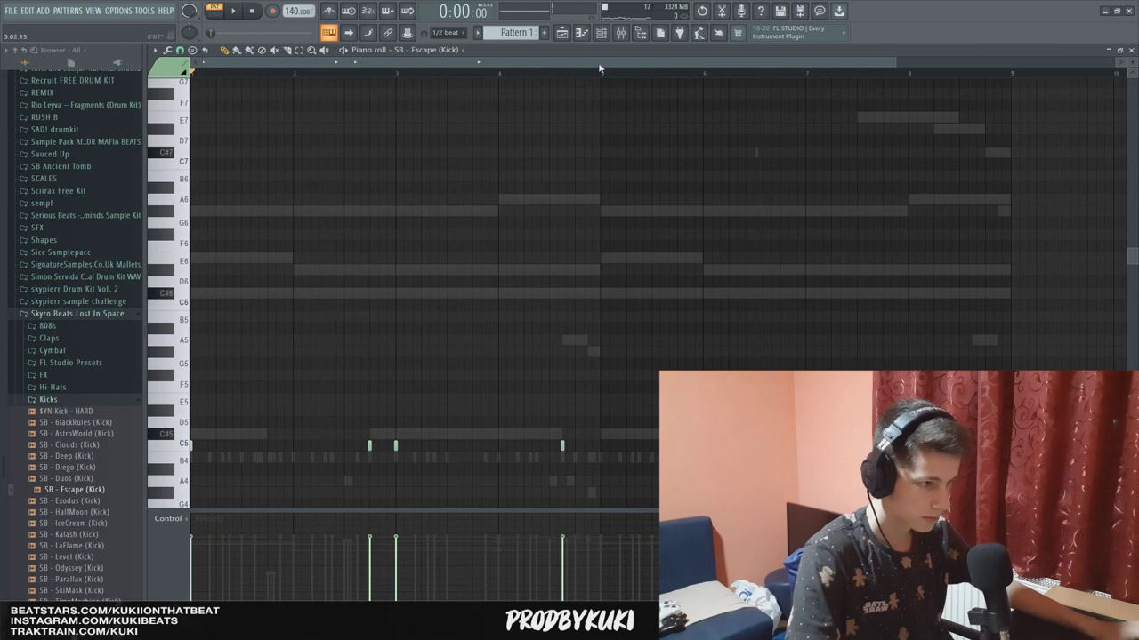
drag(603, 75, 191, 75)
key(ctrl+b)
Lower all the kick notes to B4 and play back the pattern.
key(ctrl+a)
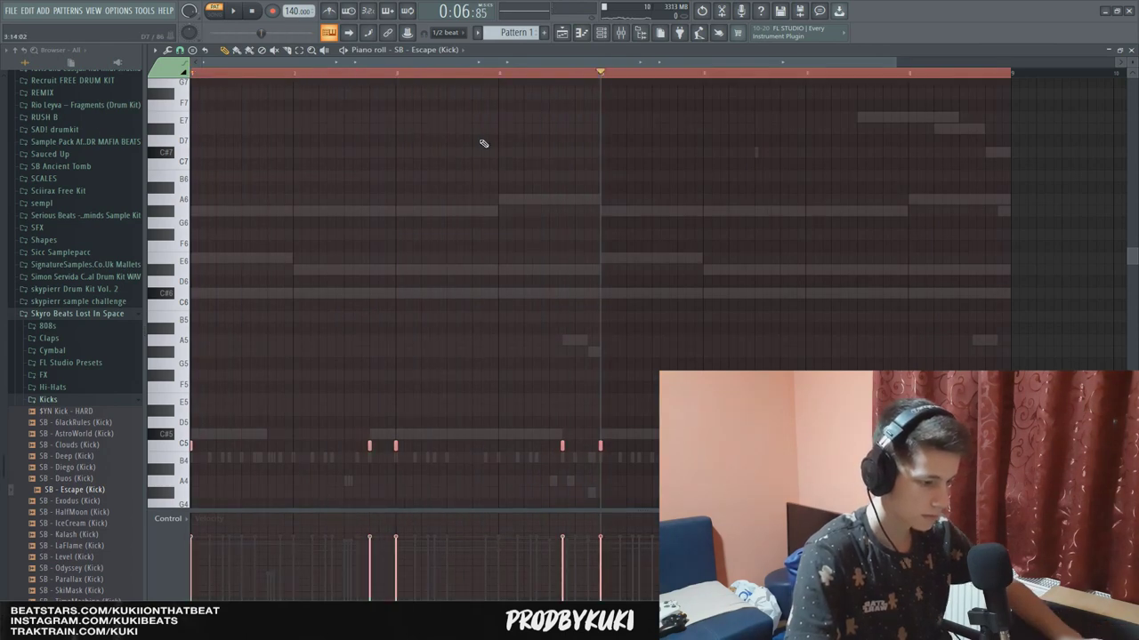
key(ctrl+d)
key(space)
scroll(311, 160, down, 3)
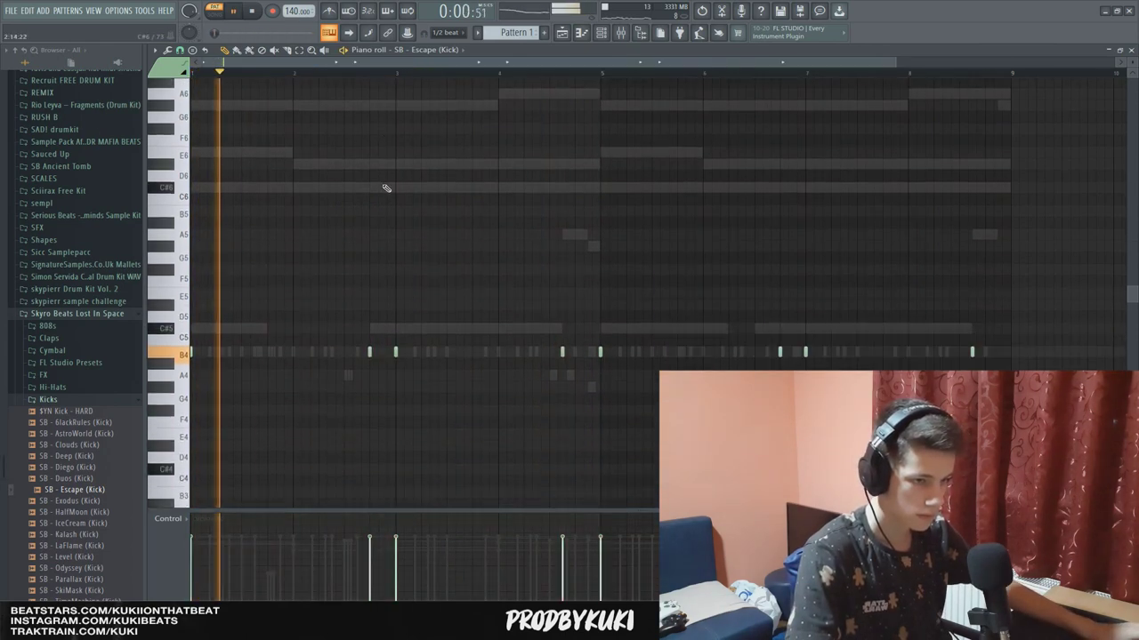
Play back the kick pattern and try an extra B4 kick note early in bar 4.
scroll(387, 208, down, 1)
scroll(397, 214, down, 2)
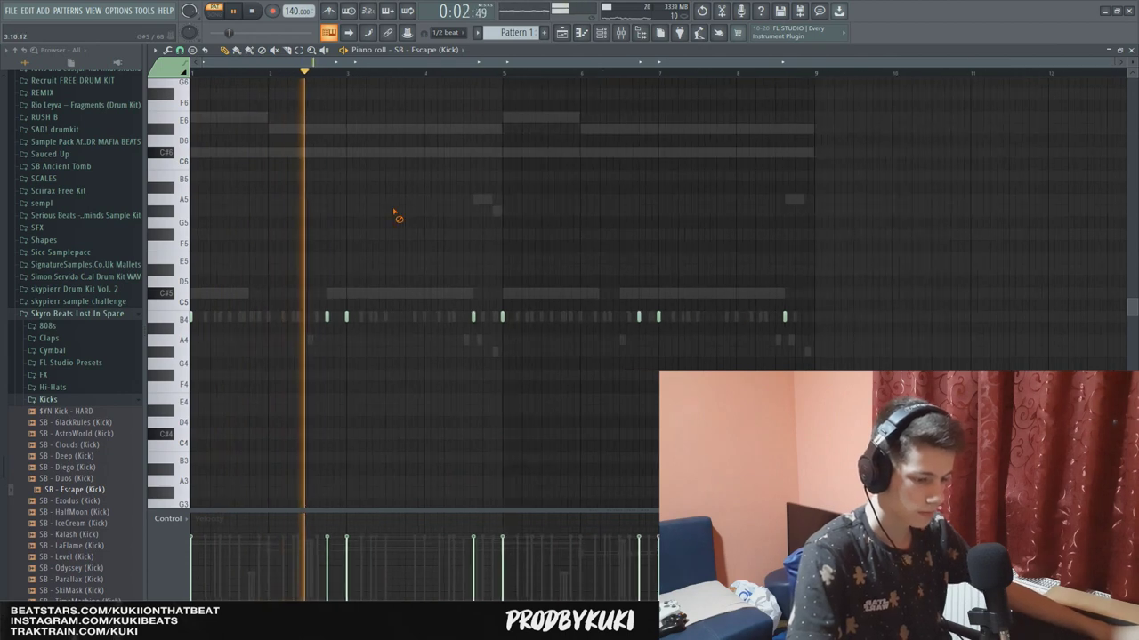
key(space)
key(ctrl+a)
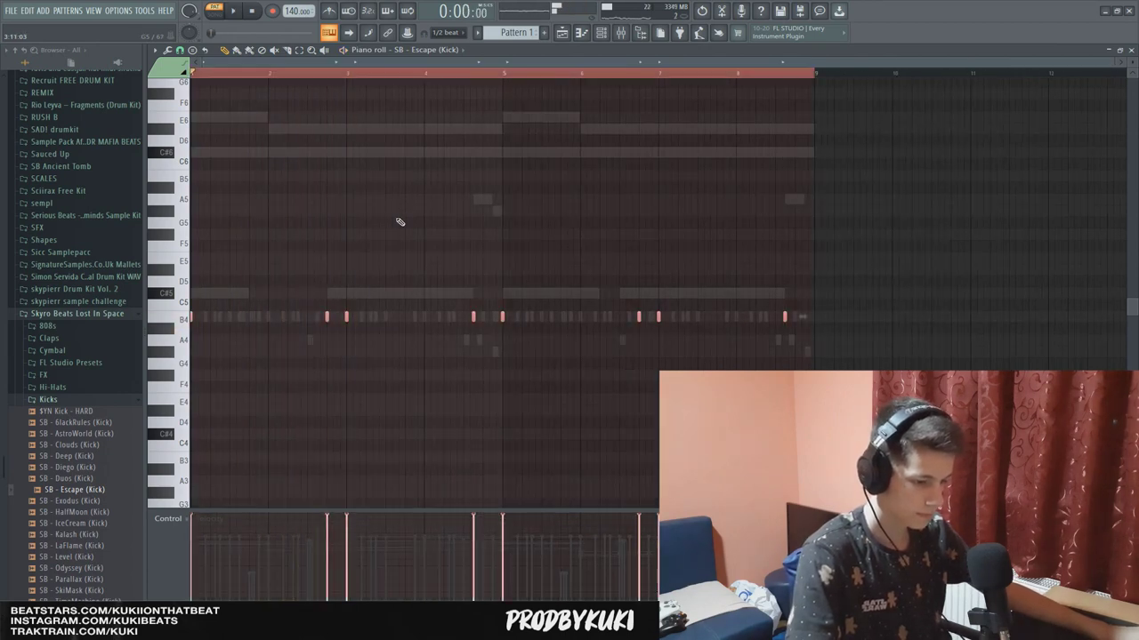
key(space)
scroll(442, 172, up, 2)
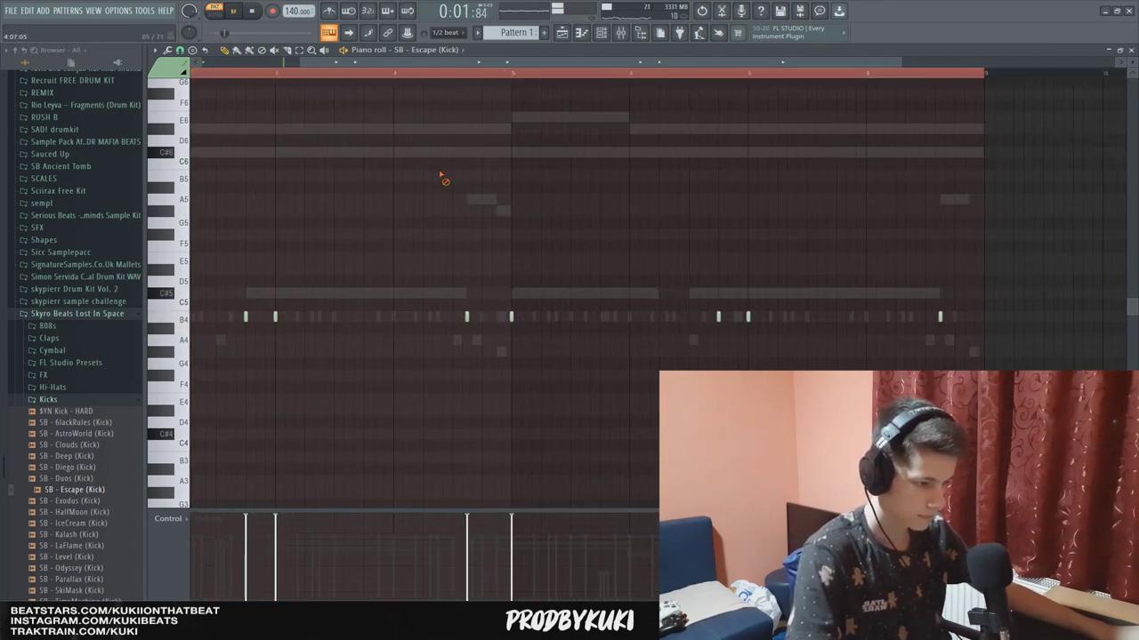
scroll(394, 191, down, 1)
scroll(424, 293, up, 2)
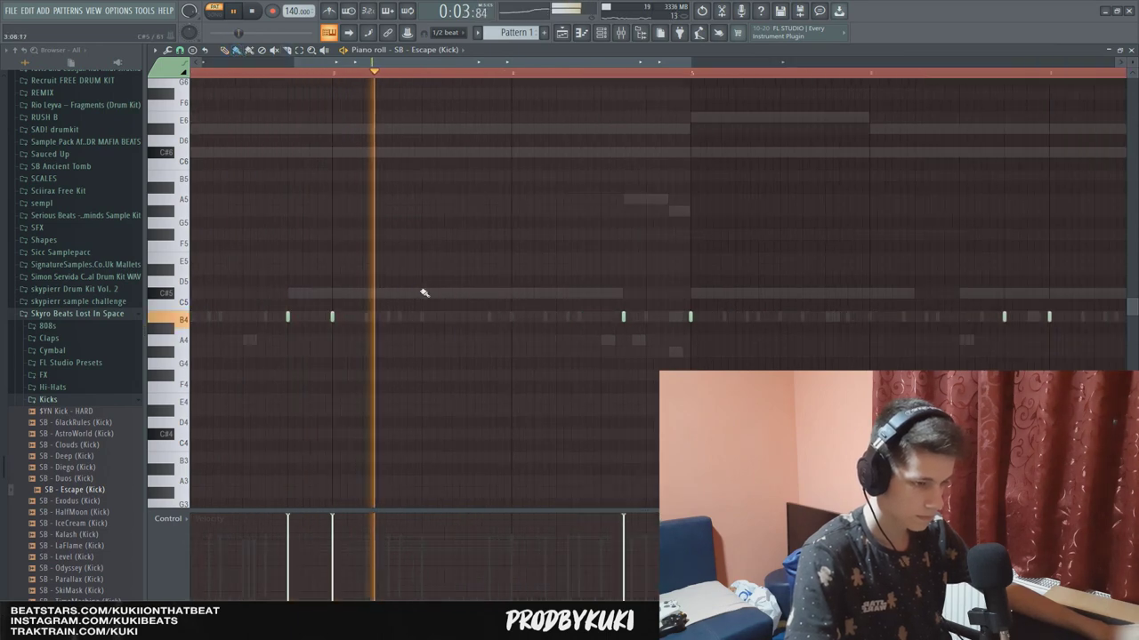
click(549, 317)
key(space)
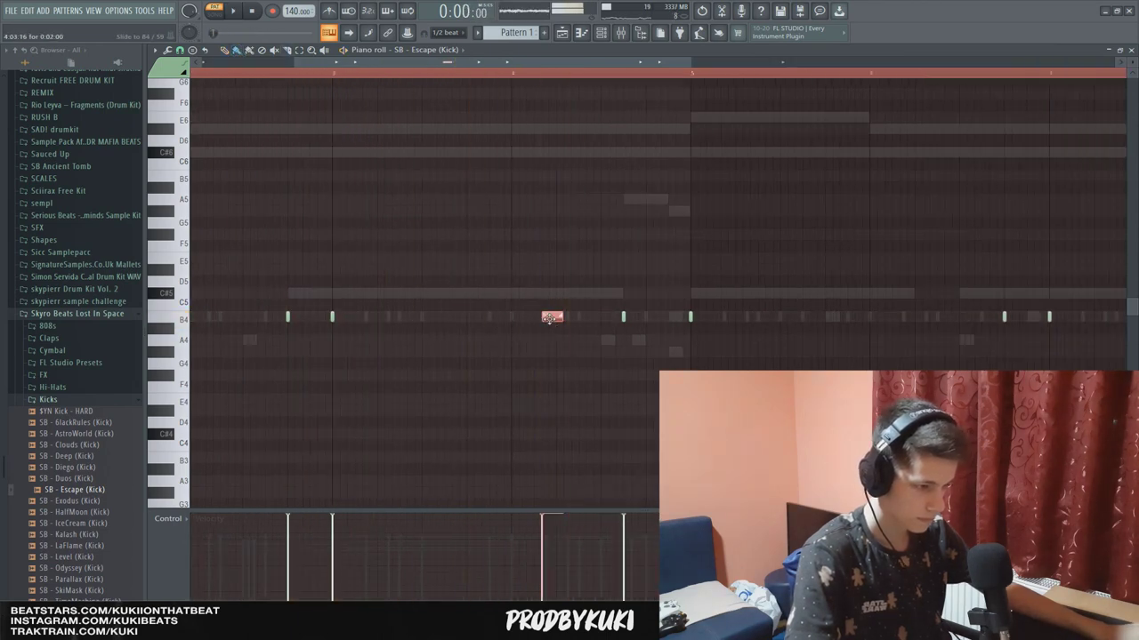
Replace the kick sample with SB - Diego (Kick), playing end-to-end B4 notes across the eight bars, and play it back.
click(89, 468)
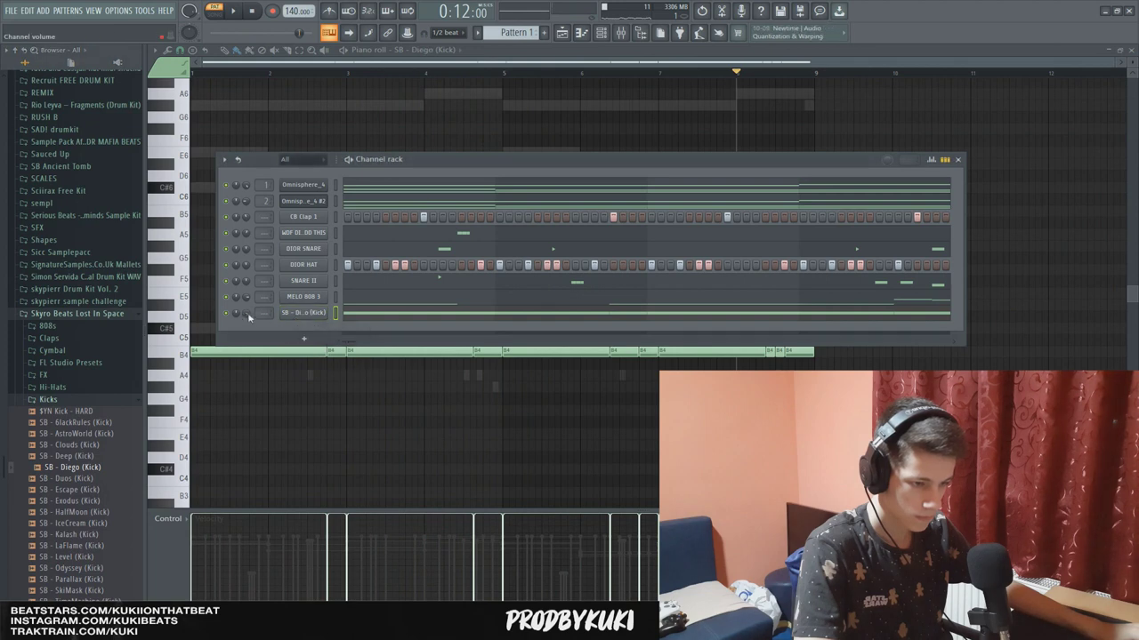
key(F6)
key(space)
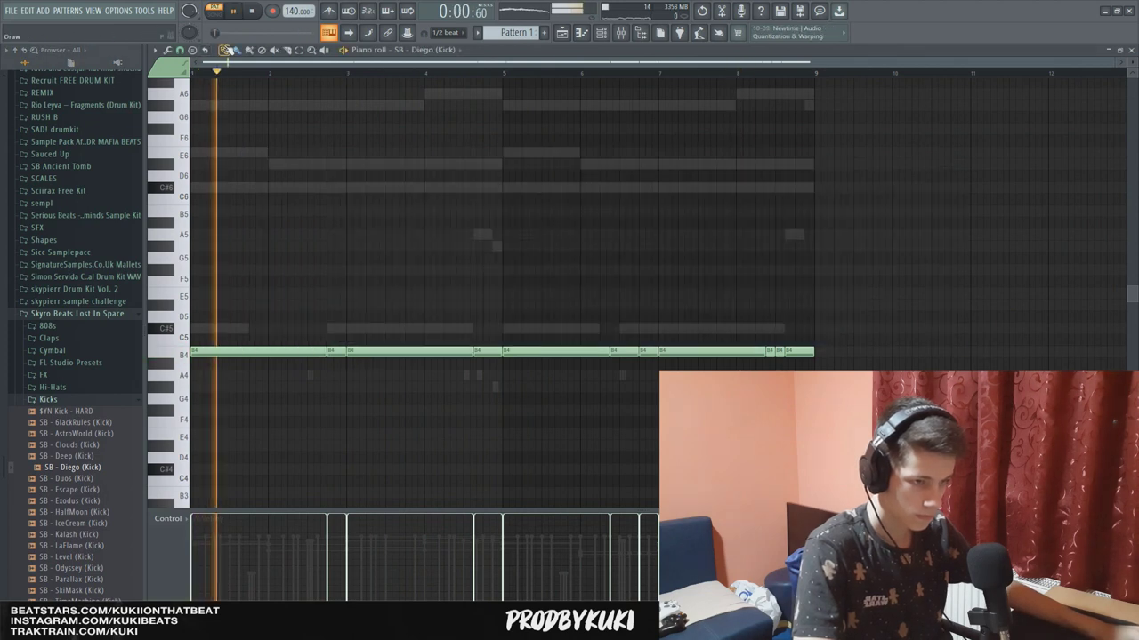
key(space)
key(F6)
Adjust the SB - Diego (Kick) sample length in its channel settings and play back the pattern.
click(303, 313)
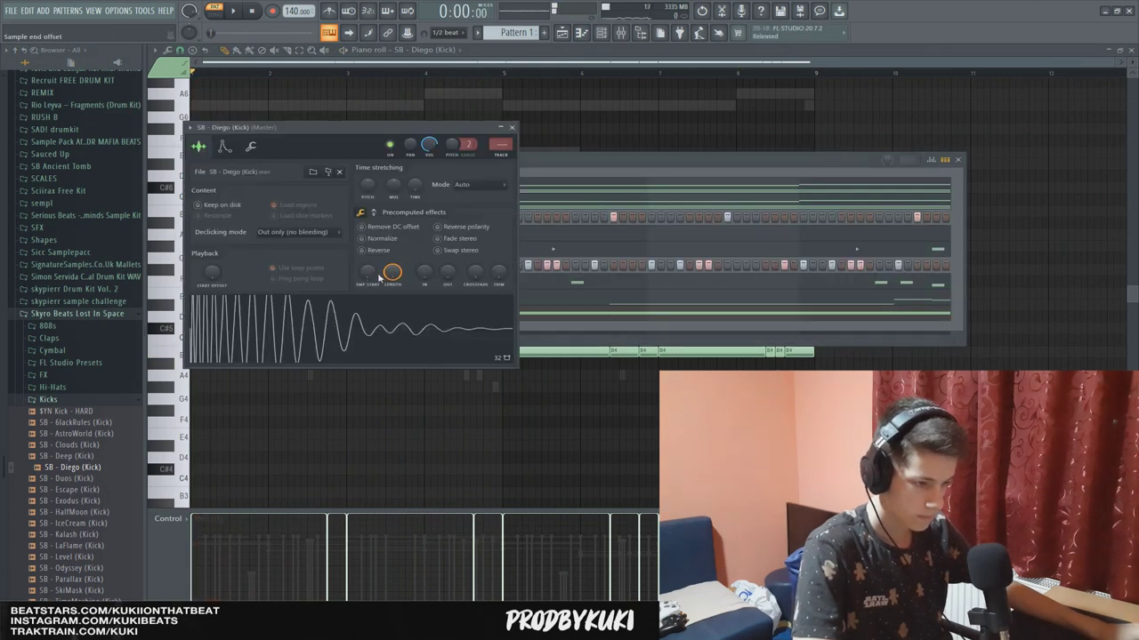
key(space)
click(511, 127)
key(F6)
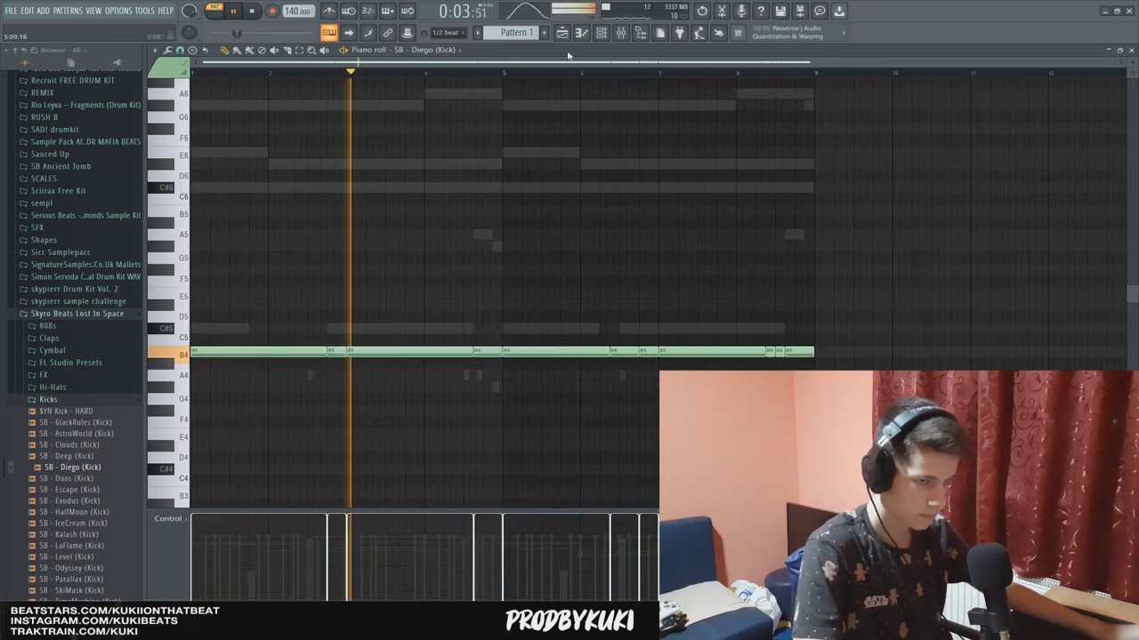
Collapse the Kicks folder and check the kick in the mixer and piano roll while the pattern plays.
key(F6)
click(85, 403)
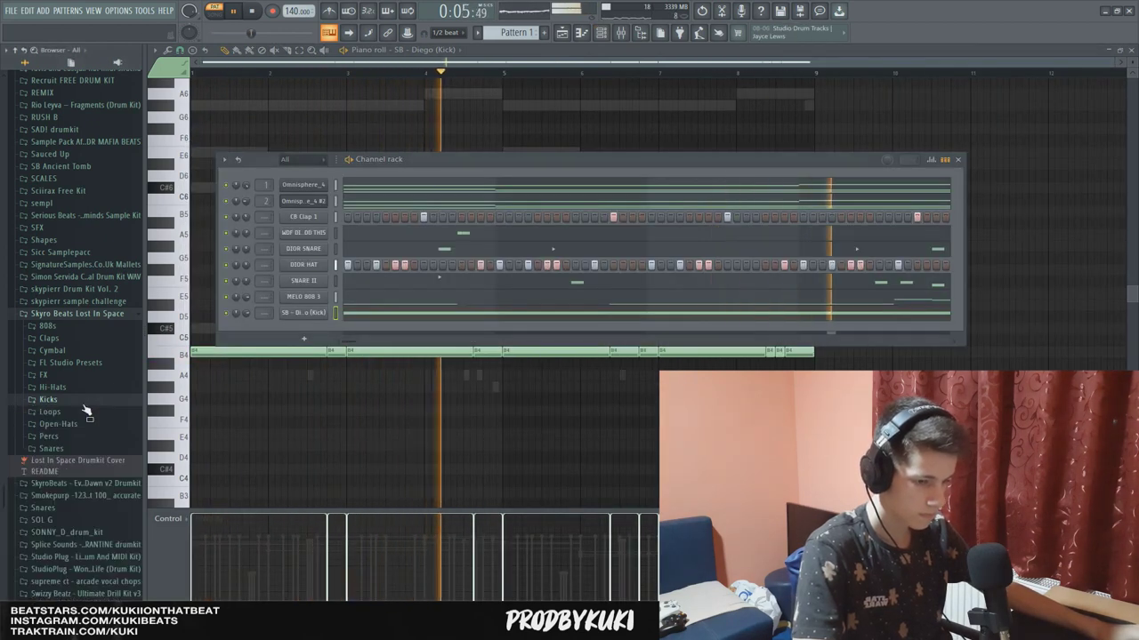
click(84, 402)
click(84, 402)
click(84, 402)
click(84, 402)
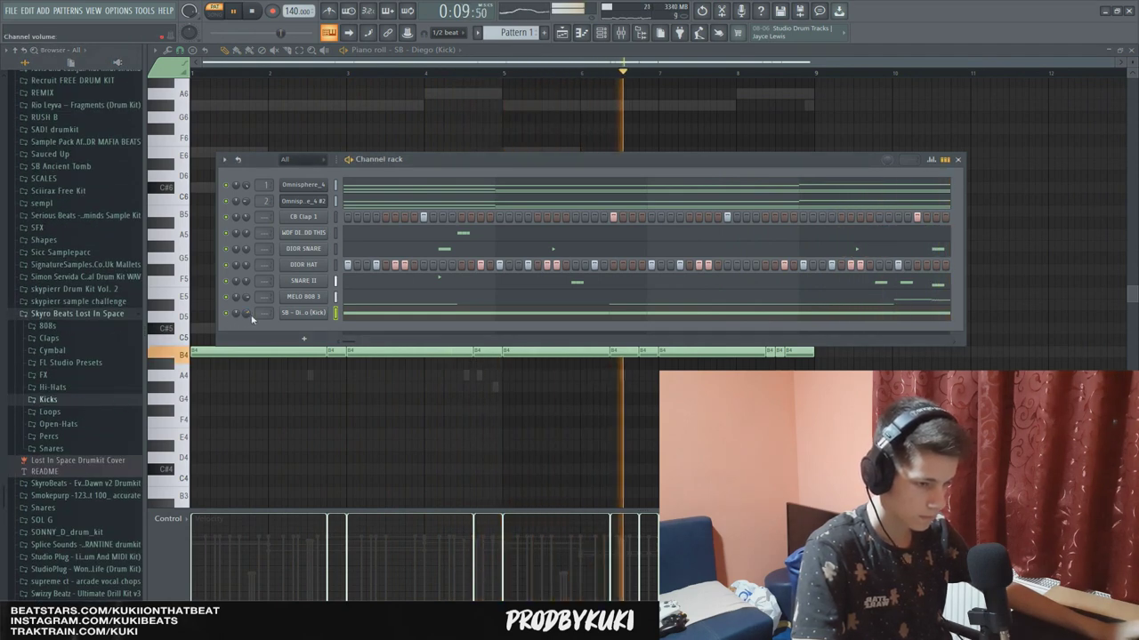
key(F9)
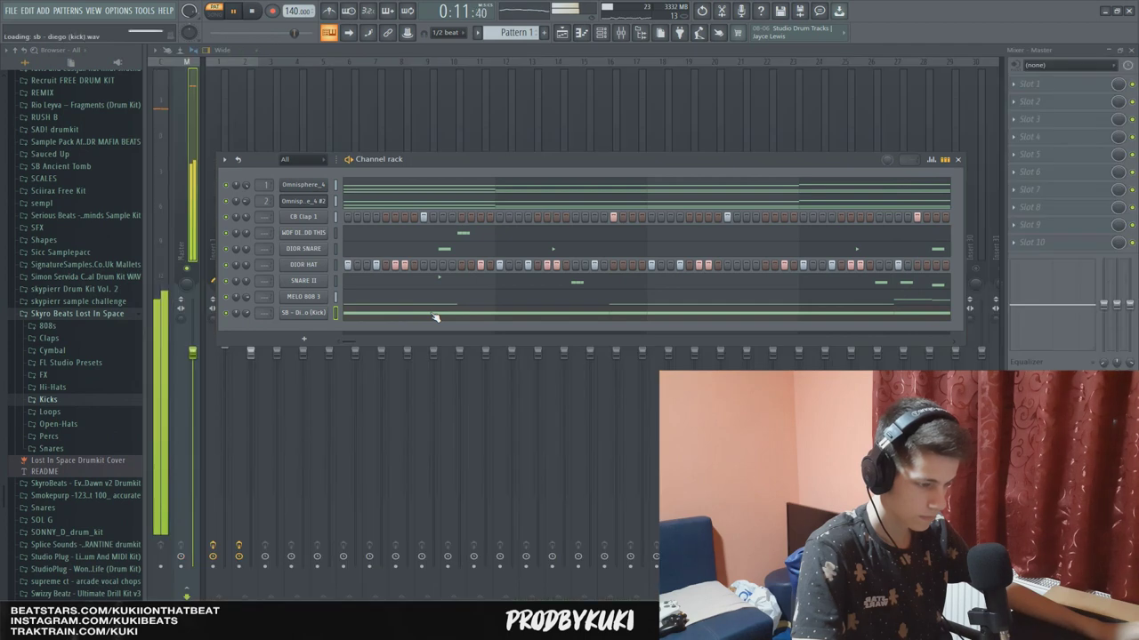
click(434, 317)
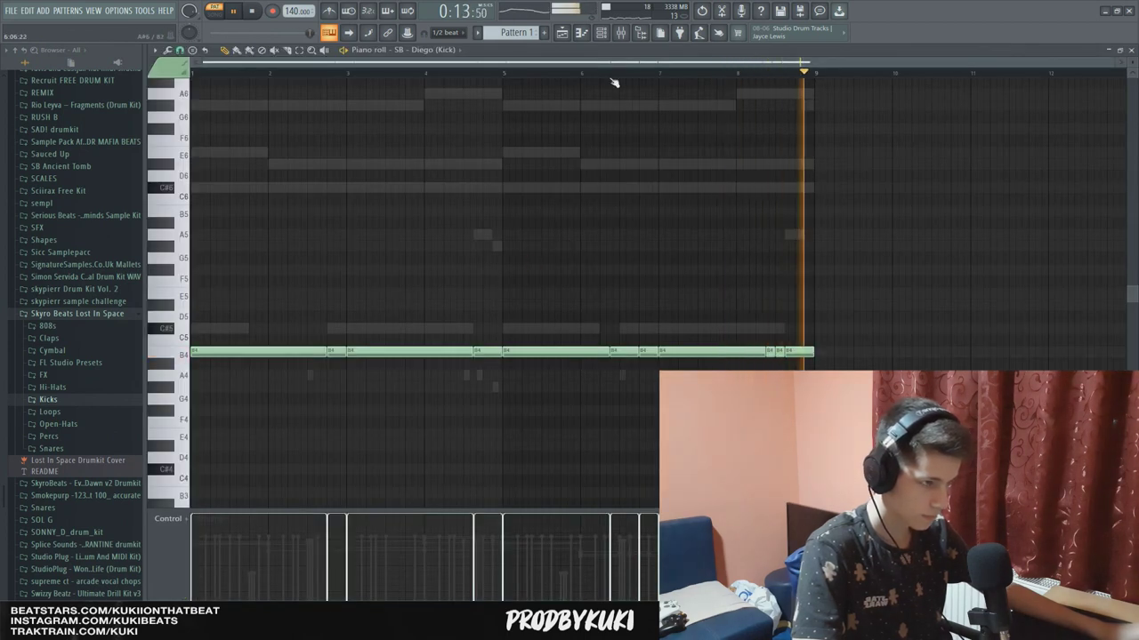
Load Church Bell (E) from the Owen J's Main Stash 1.5 FX folder as a new channel and set its root note to E5.
key(F6)
key(space)
scroll(89, 427, up, 20)
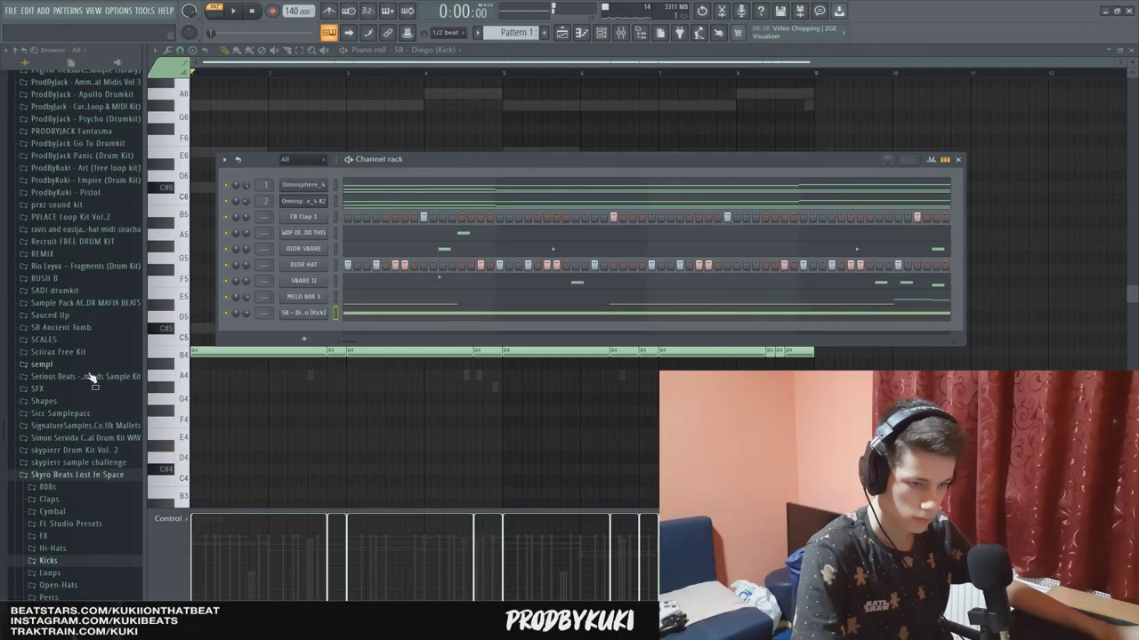
scroll(83, 408, down, 15)
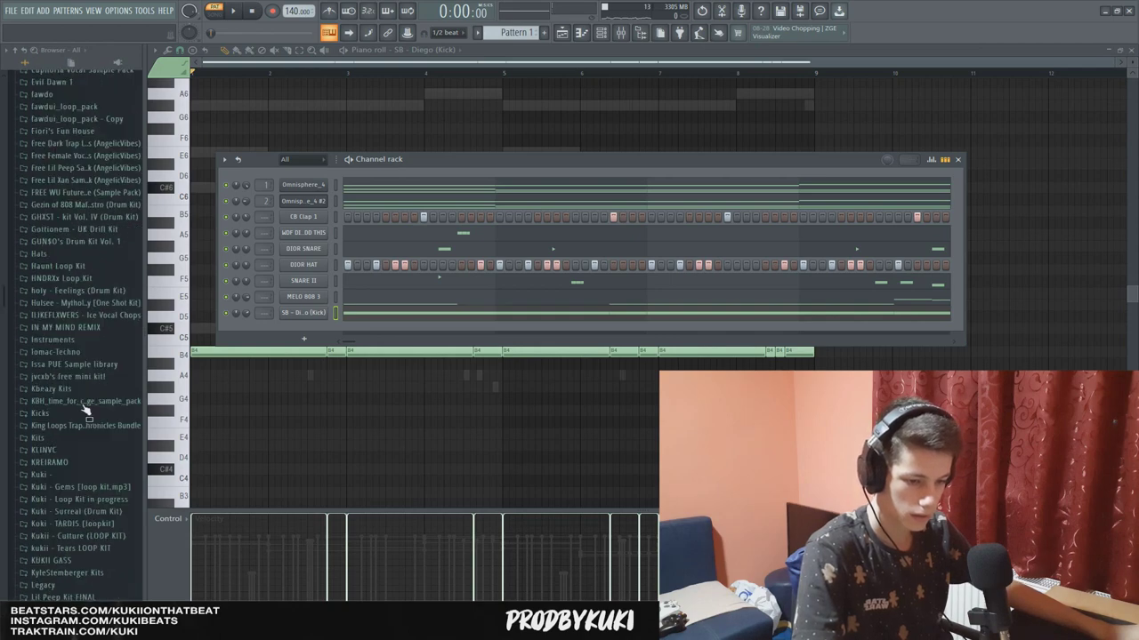
scroll(89, 407, down, 5)
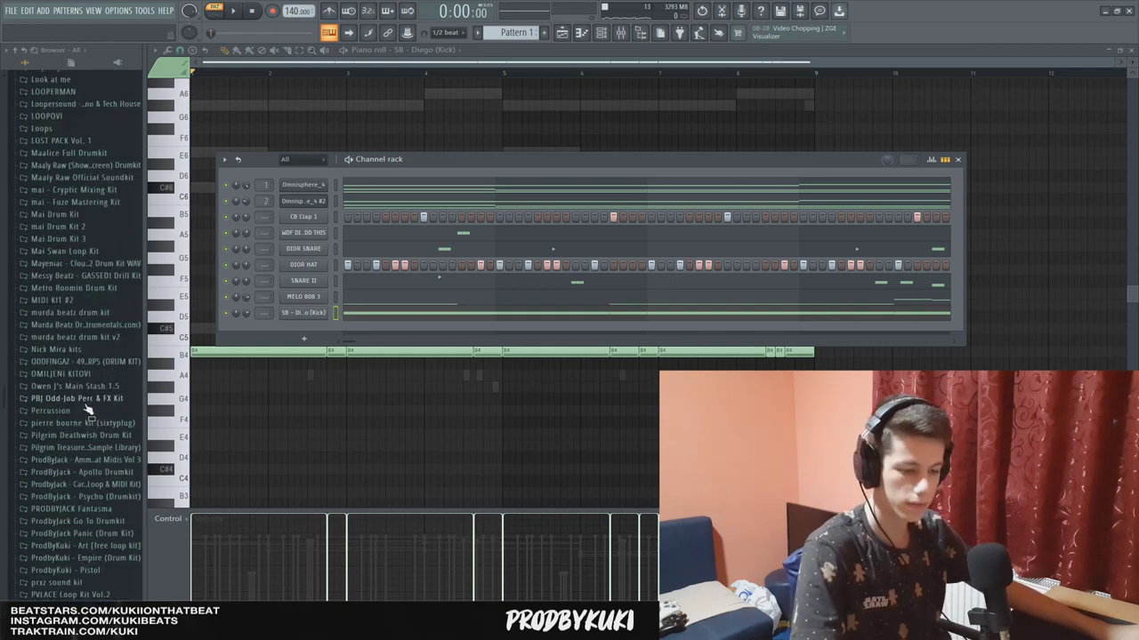
click(76, 409)
drag(69, 157, 388, 368)
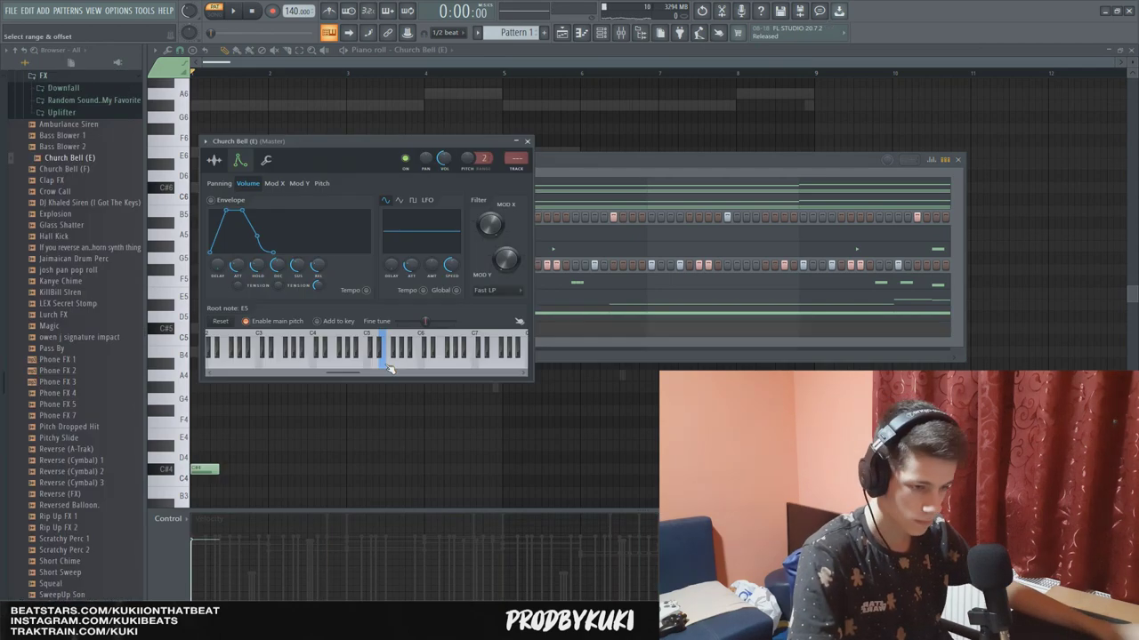
Raise the opening church bell note one octave to C#5 and set the bell's channel volume to 45%.
key(space)
key(F7)
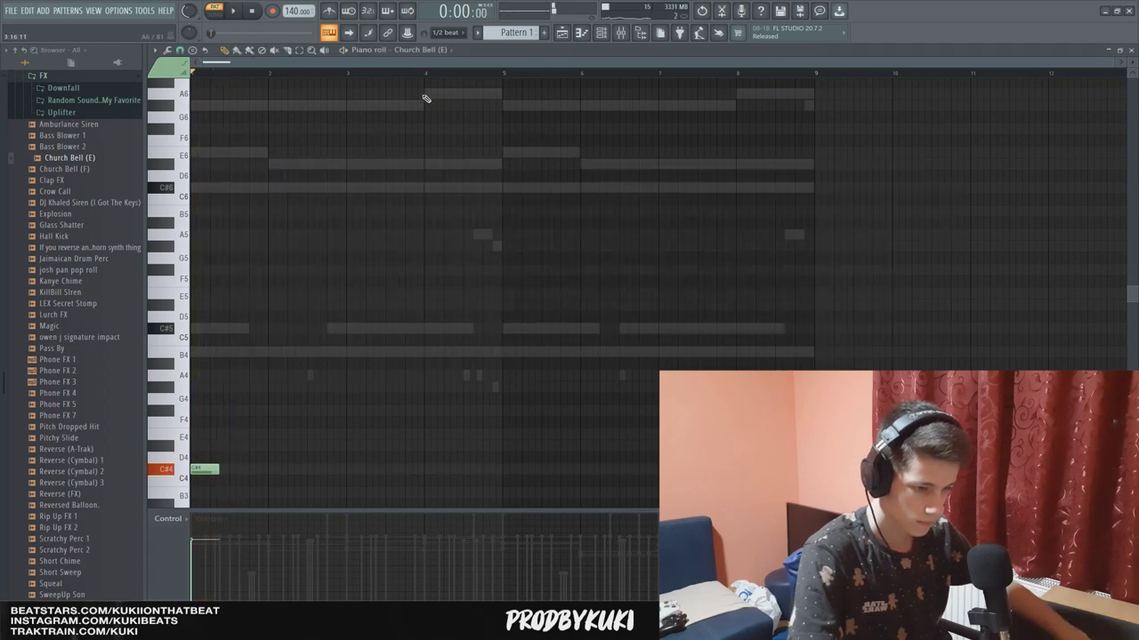
key(ctrl+Up)
click(610, 34)
key(space)
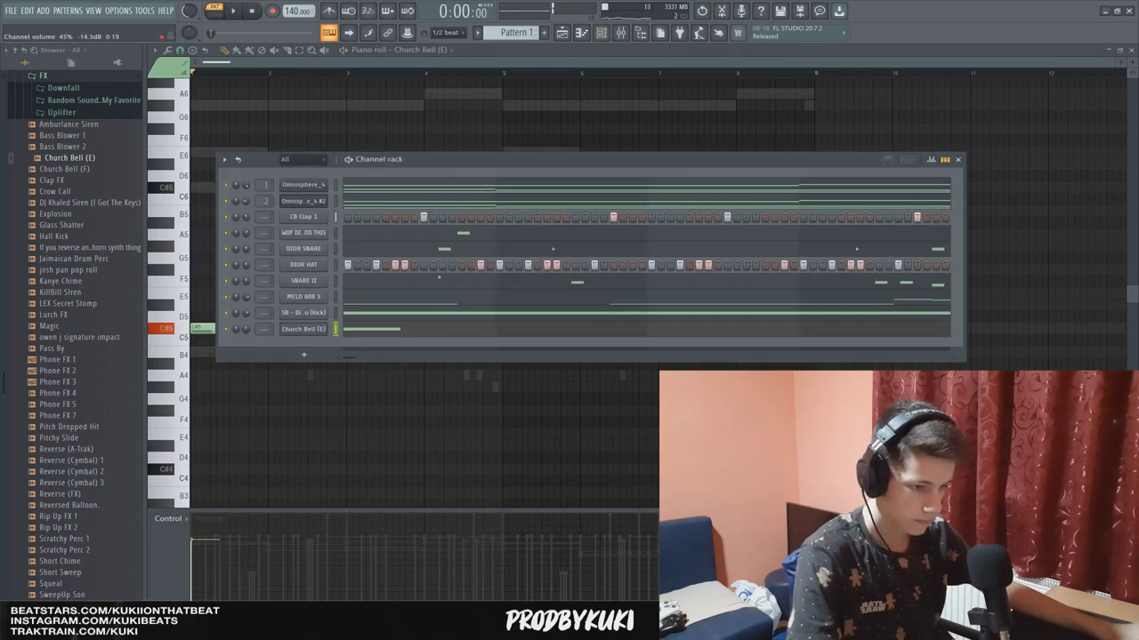
key(space)
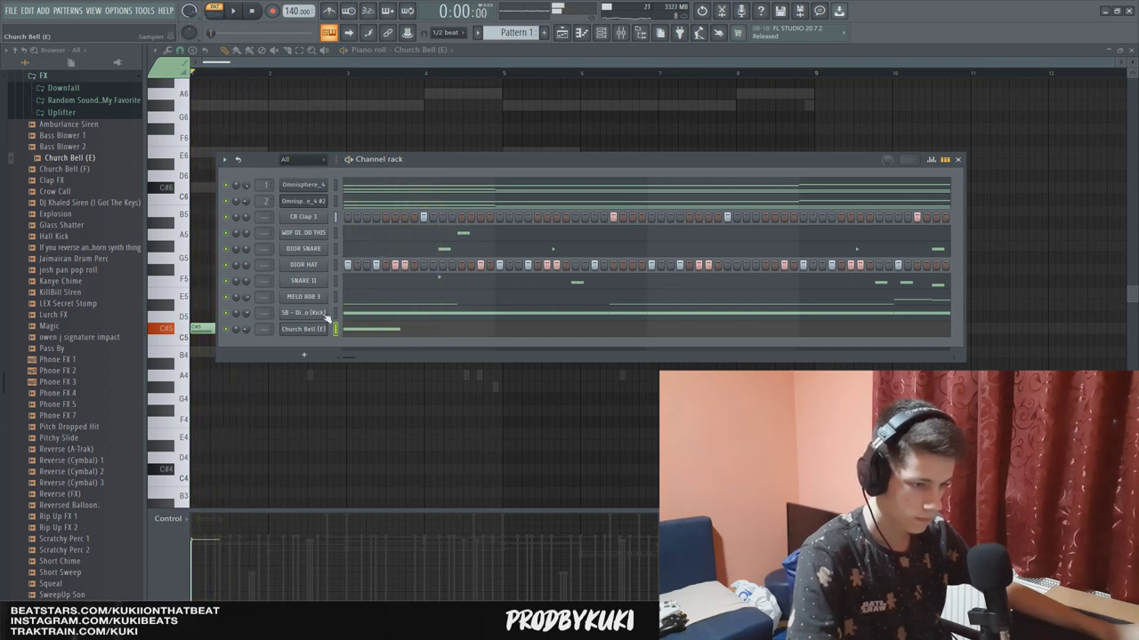
Add ValhallaVintageVerb to the Church Bell (E) mixer track with 49.6% mix, 2.14 s decay and Random Space mode.
key(F9)
key(space)
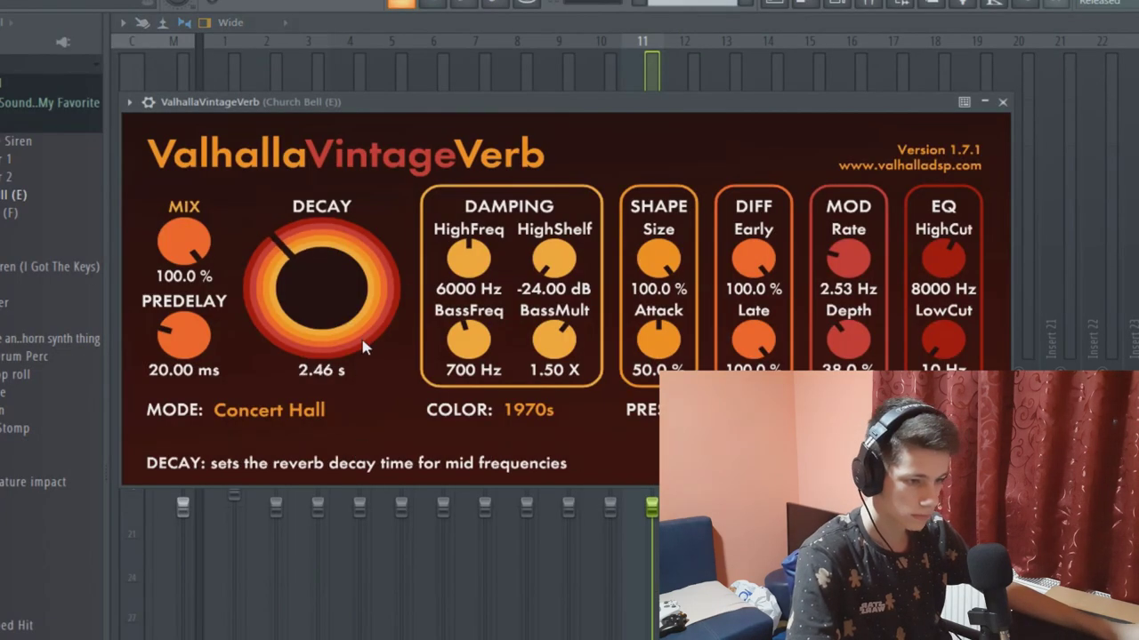
drag(277, 217, 277, 224)
drag(192, 187, 184, 257)
click(267, 411)
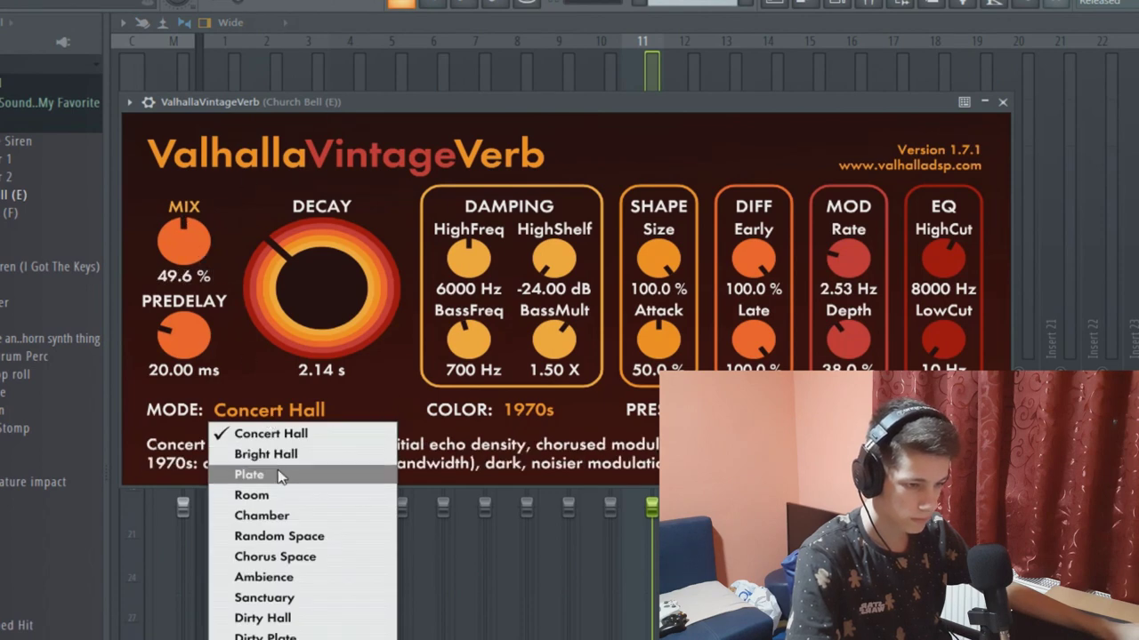
click(278, 536)
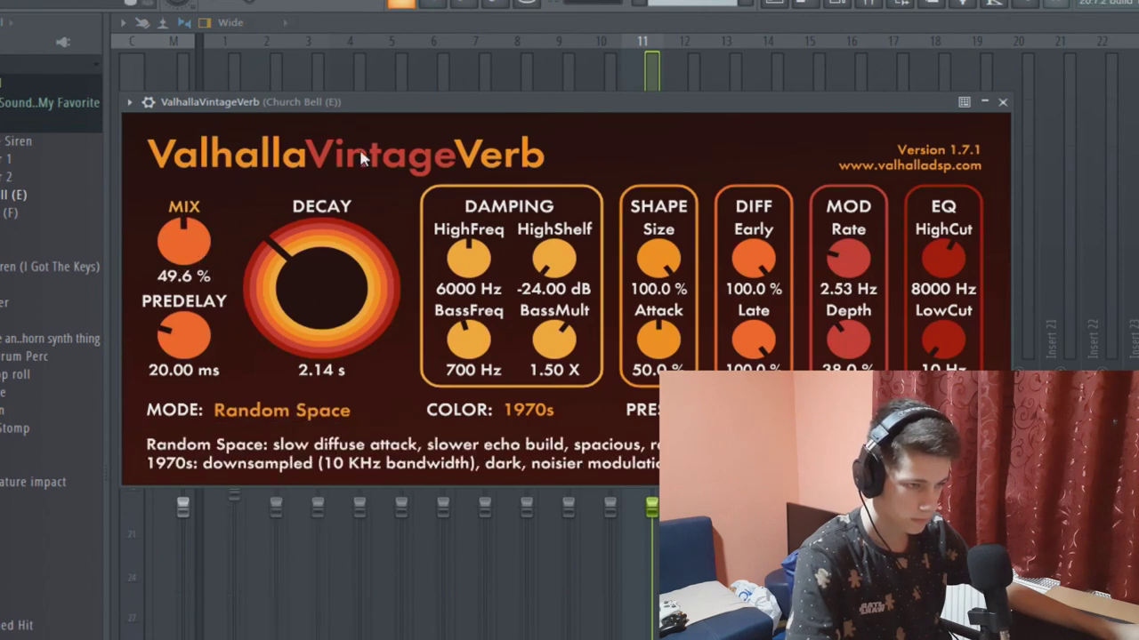
click(1003, 100)
Add Fruity parametric EQ 2 after the reverb, load the 20Hz - 18kHz cut preset and raise its low cut.
click(1138, 101)
click(1138, 183)
click(149, 121)
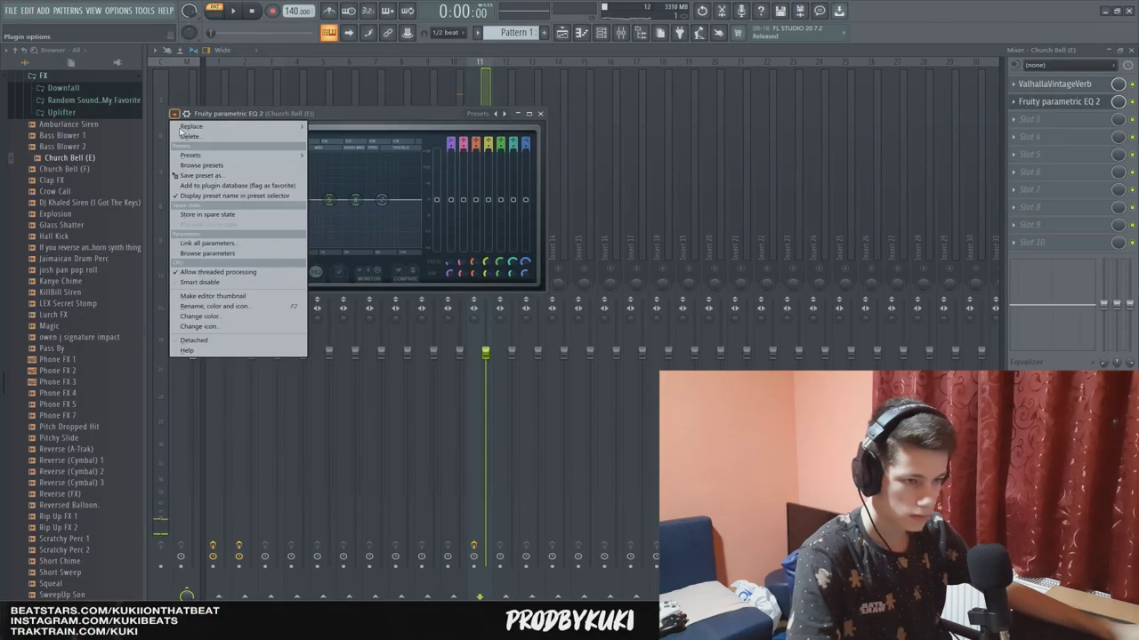
mouse_move(191, 154)
click(347, 157)
drag(190, 198, 274, 199)
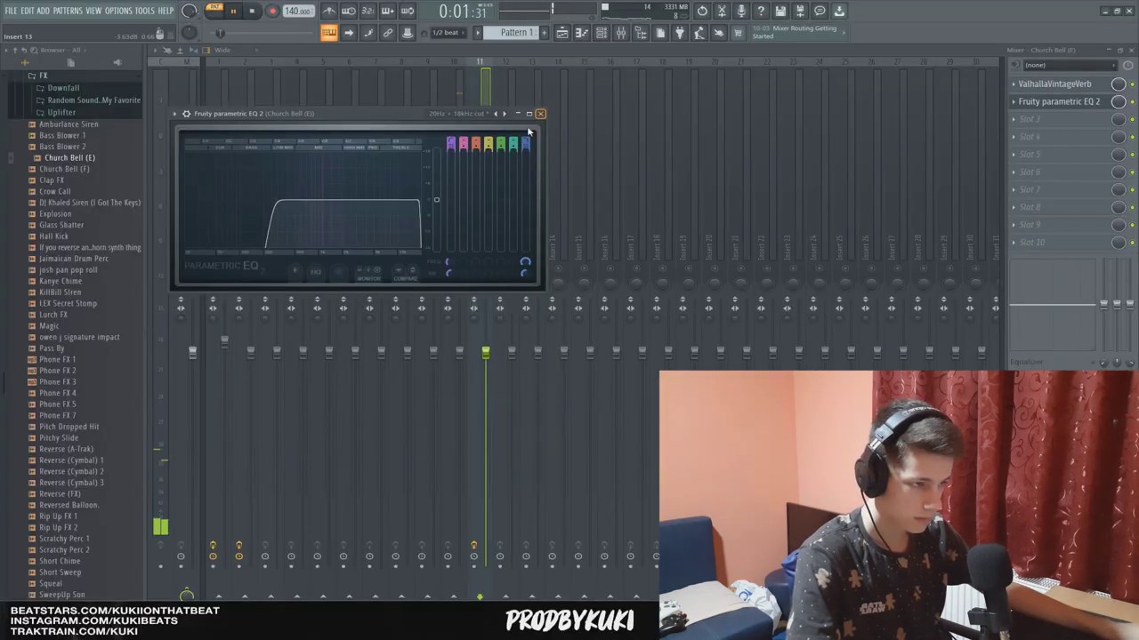
Close the EQ, lower the Church Bell (E) mixer track volume to 88% and play back the pattern.
click(815, 88)
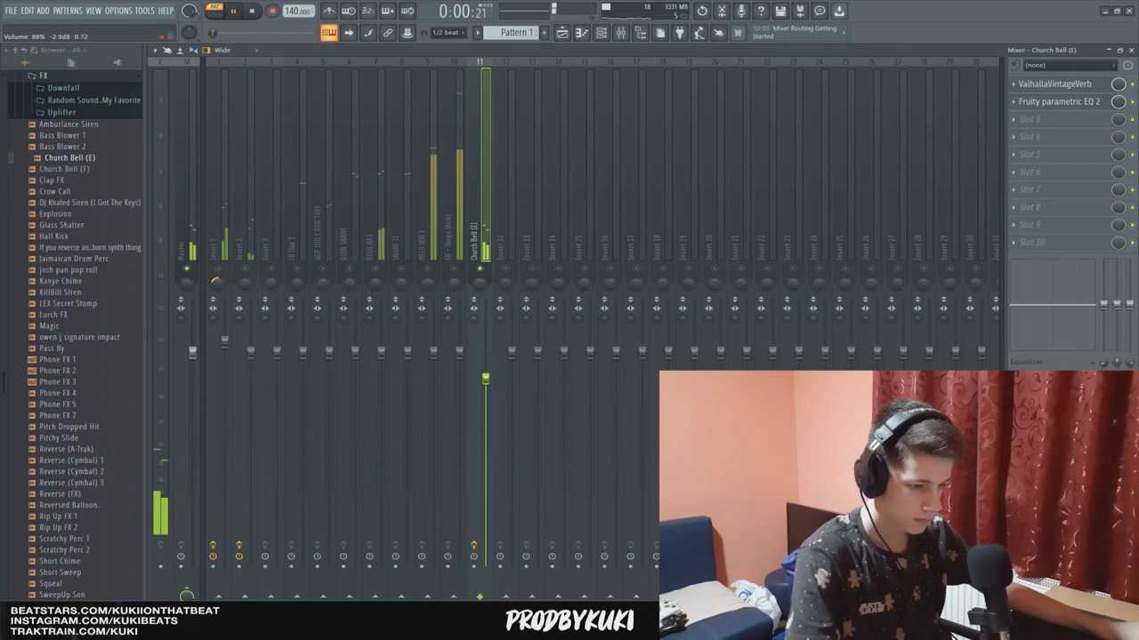
key(space)
scroll(89, 285, up, 15)
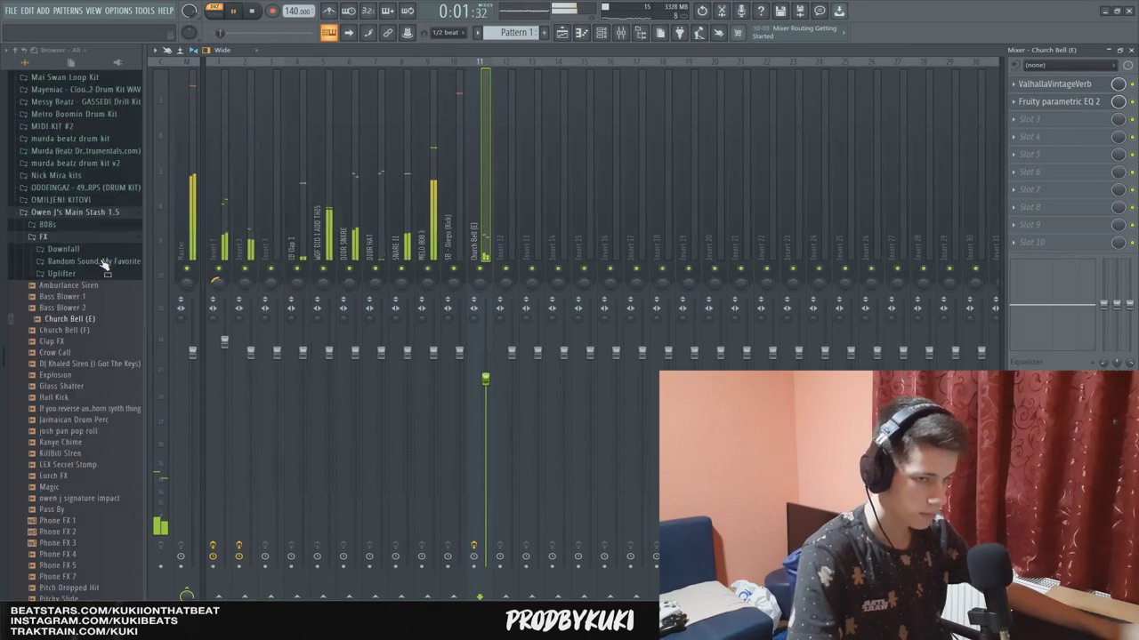
scroll(83, 311, up, 10)
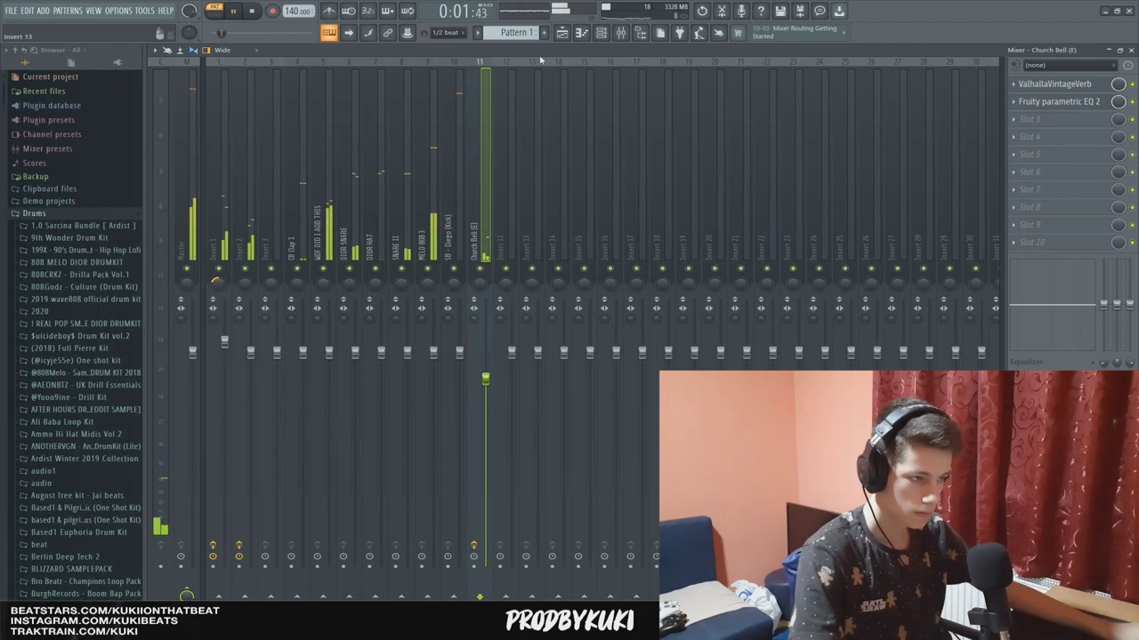
click(601, 34)
key(space)
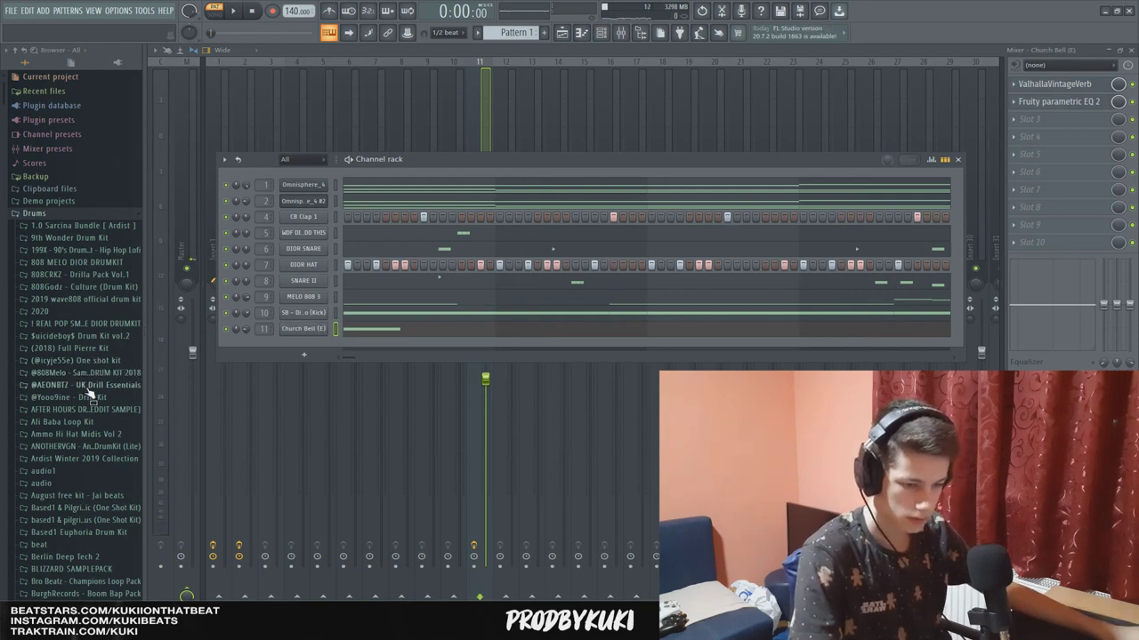
Add SHOTTA, CRASH - Kaiser and BLEEP channels, placing the crash on step 1, BLEEP on step 13 and SHOTTA on step 33.
scroll(89, 391, down, 5)
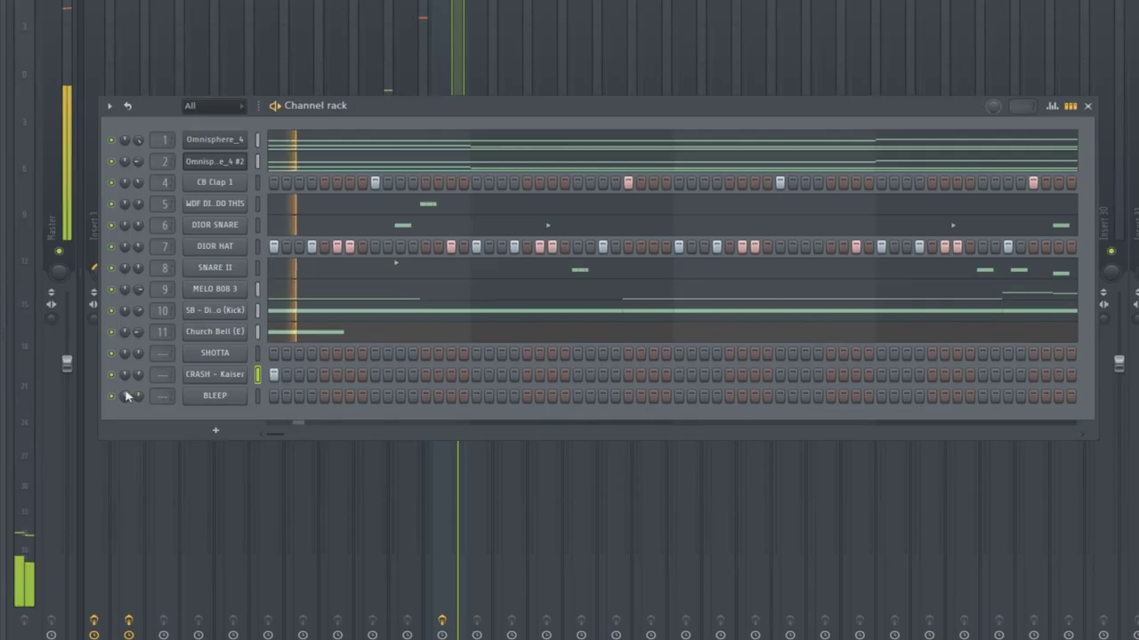
key(space)
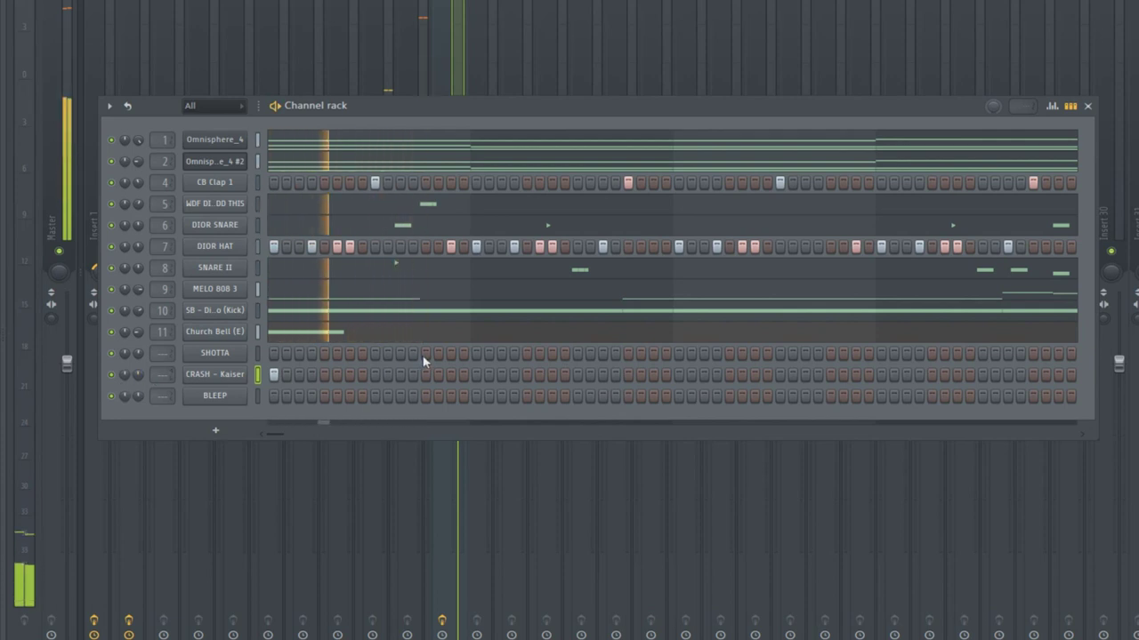
click(426, 396)
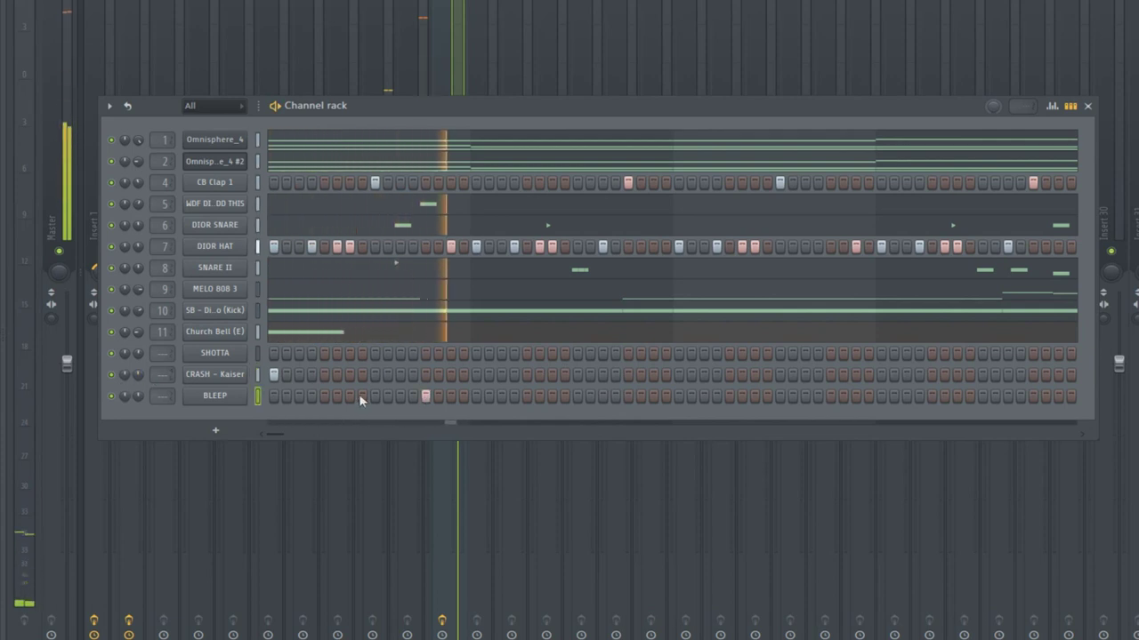
click(677, 354)
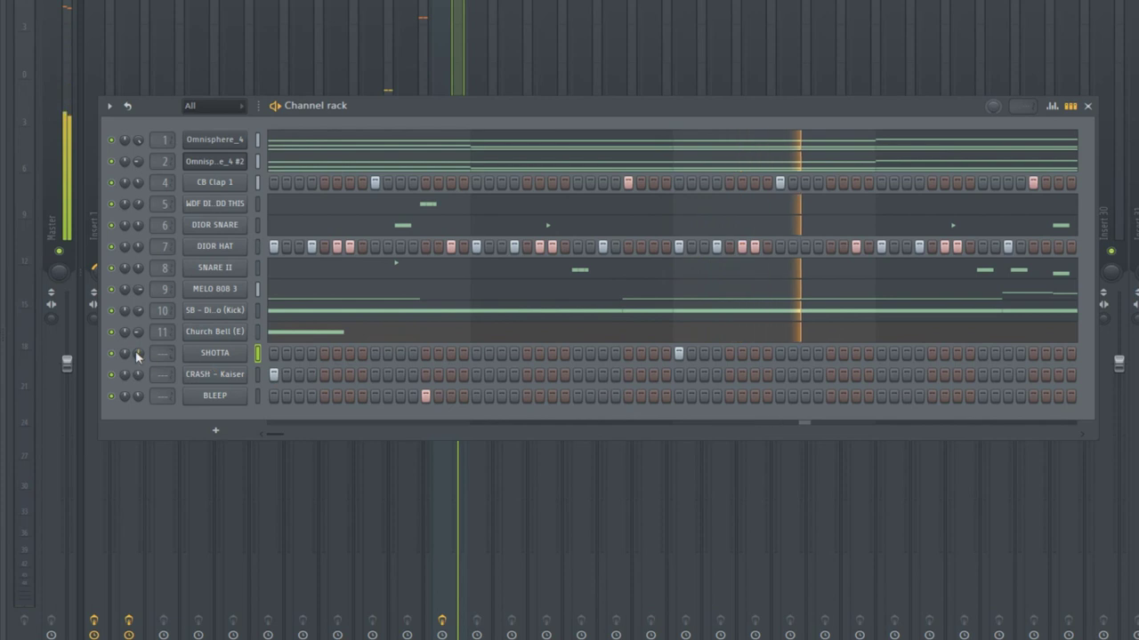
Repeat the SHOTTA, crash and BLEEP hits in bars 5 to 8, lower the BLEEP notes to B4 and play back.
right_click(236, 354)
click(276, 354)
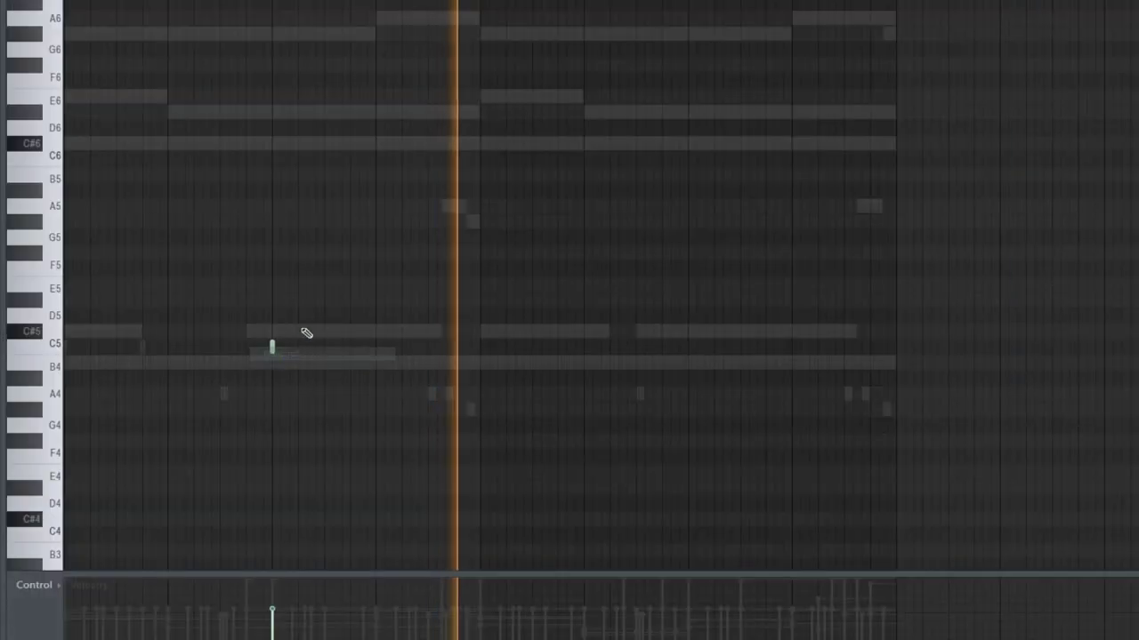
key(space)
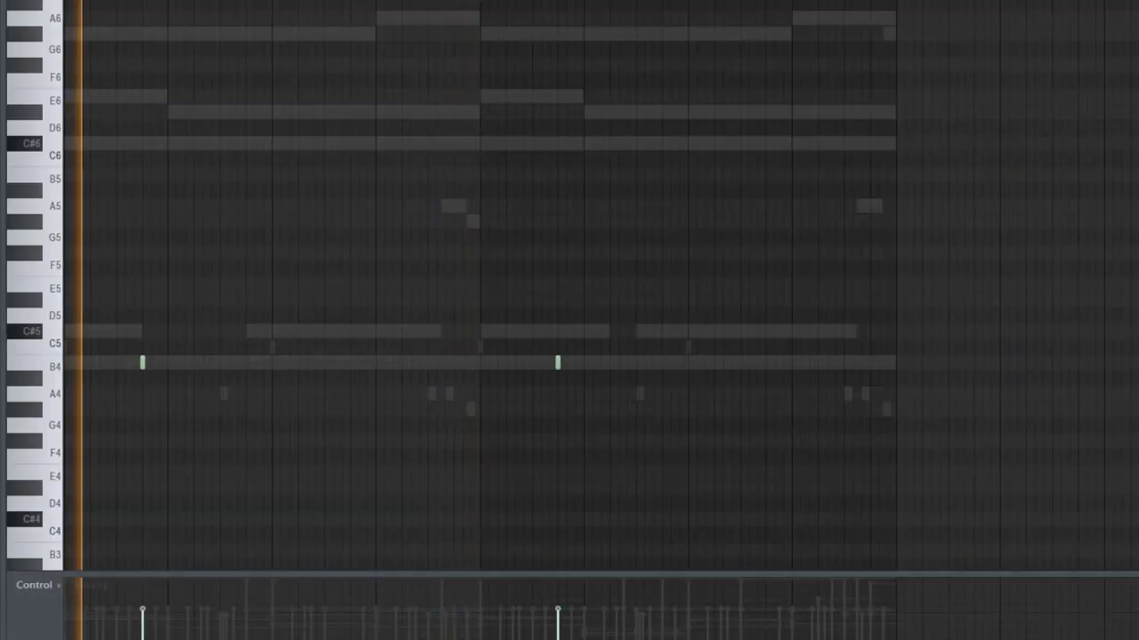
key(F6)
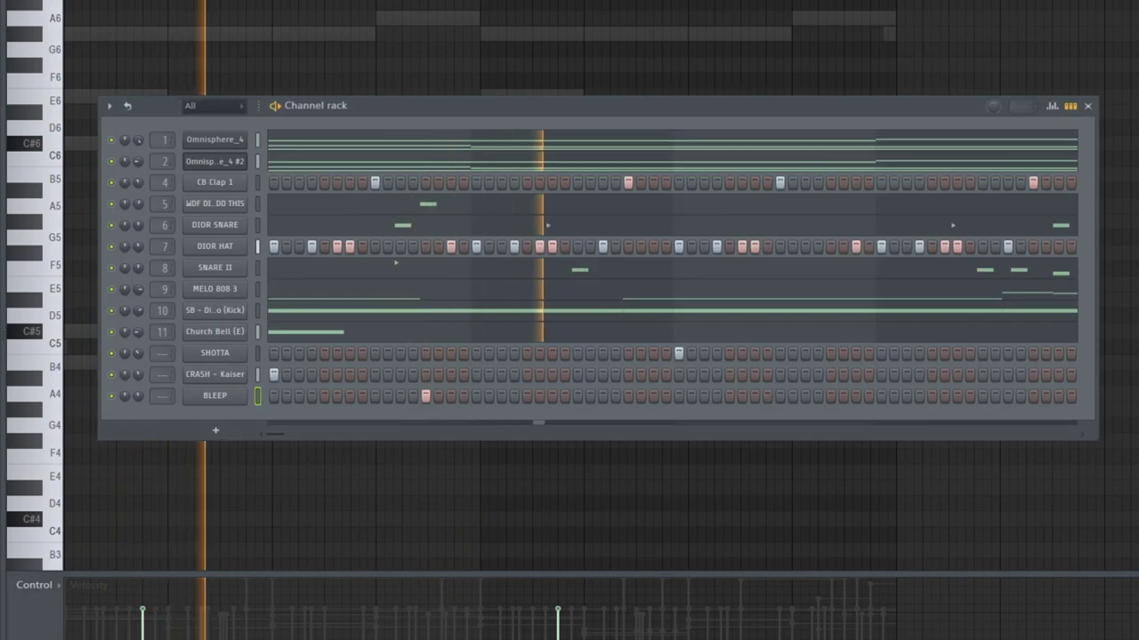
drag(462, 108, 465, 90)
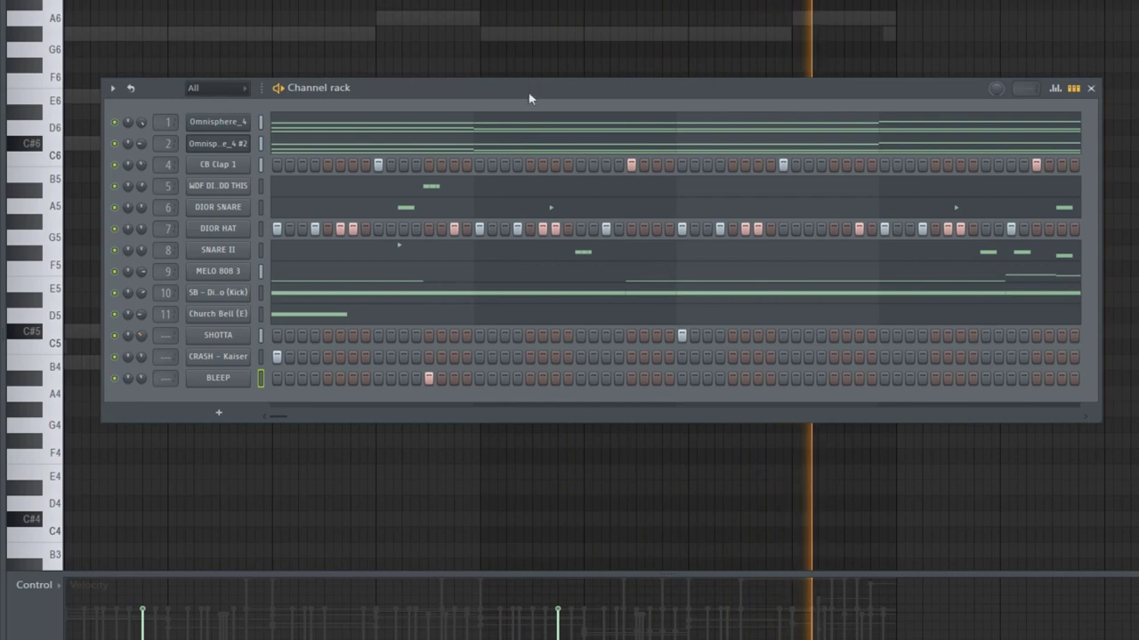
drag(530, 96, 522, 98)
key(F6)
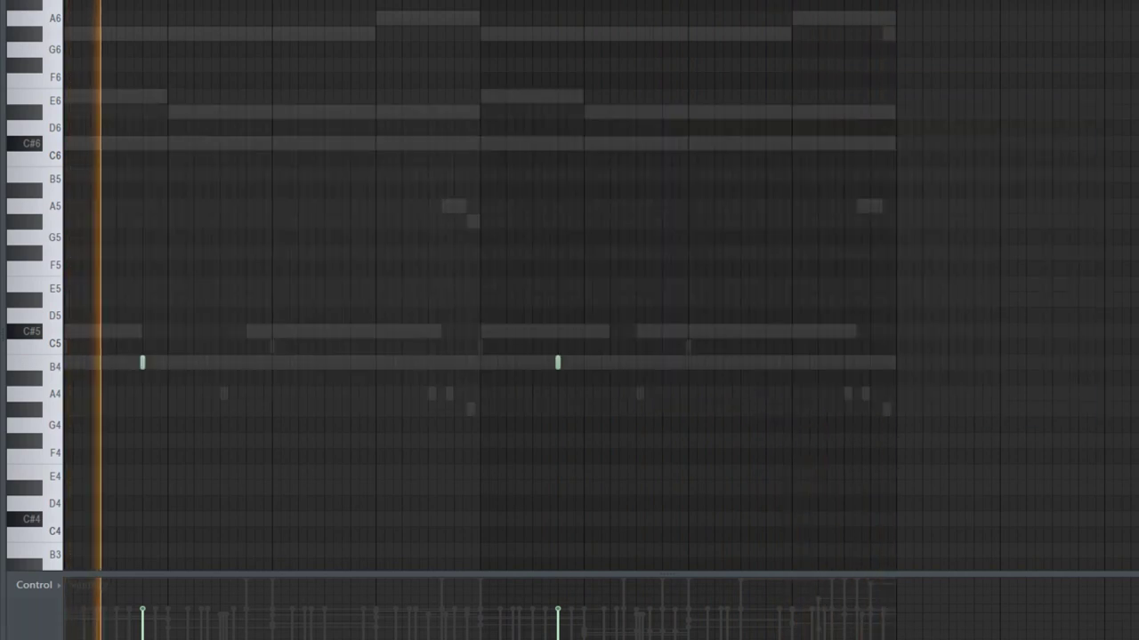
key(F6)
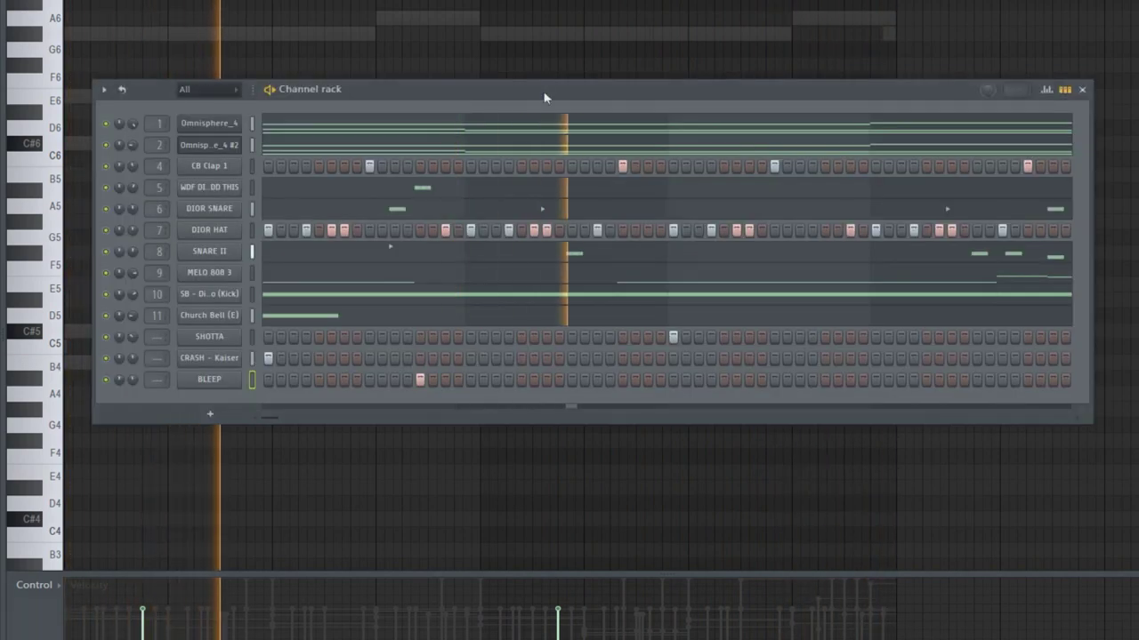
Stop playback, add a third Omnisphere channel and load the Rhodes - LA Custom Lush patch from the Keyscape Library directory.
key(space)
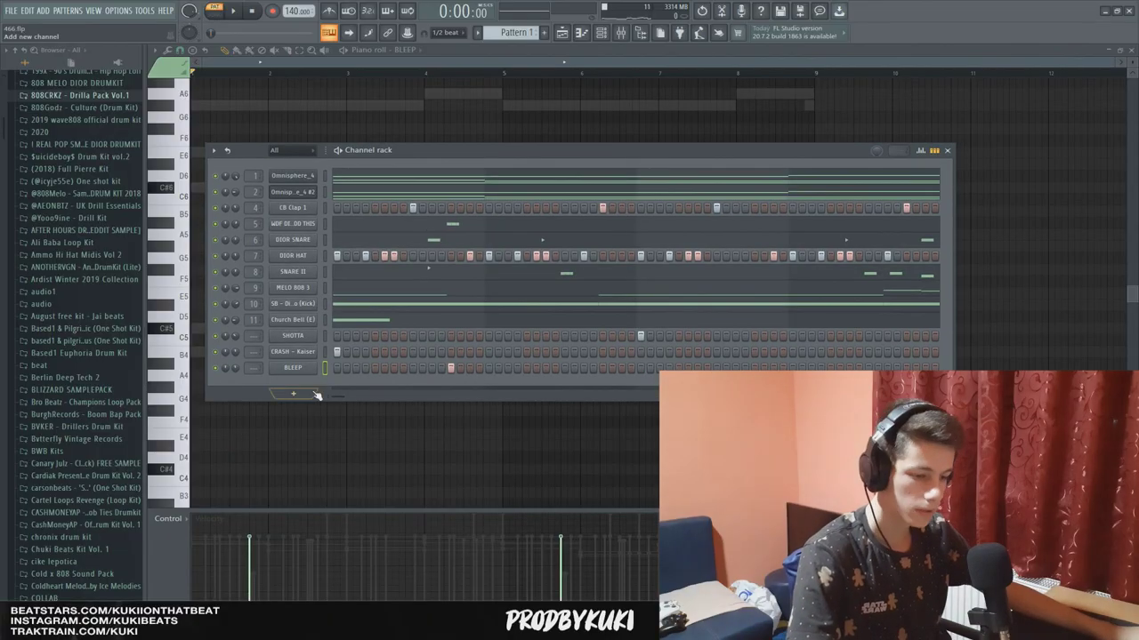
click(316, 394)
click(420, 316)
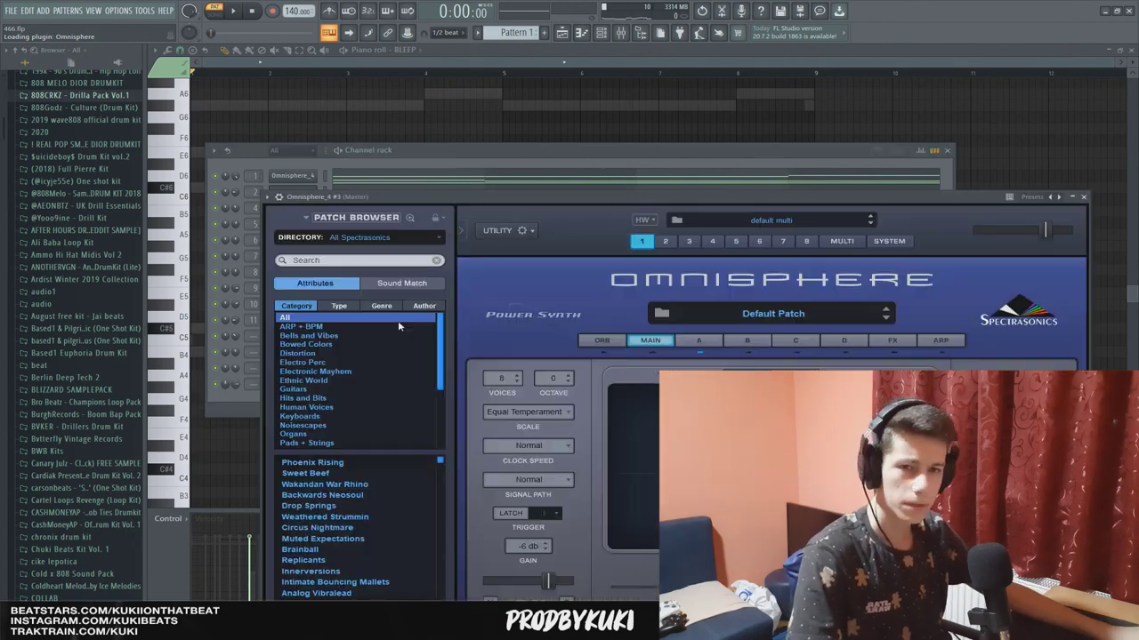
click(383, 237)
click(365, 267)
drag(423, 193, 375, 148)
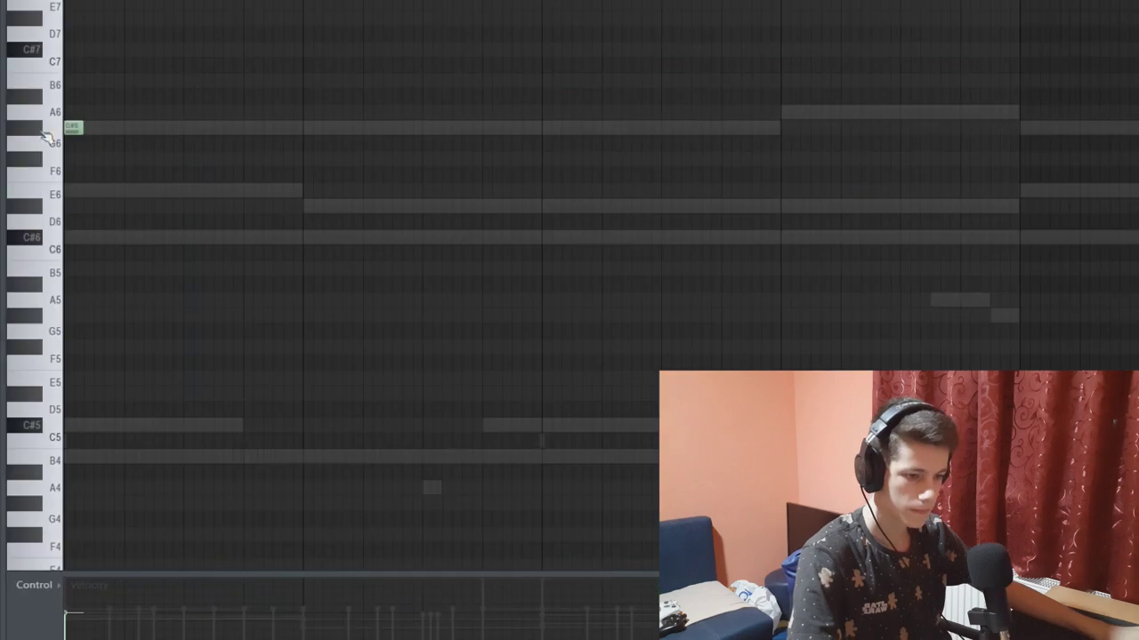
Enter short notes every half bar over four bars for the new Omnisphere channel: G#6-E6, G#6-D#6, G#6-D#6, A6-D#6.
key(space)
click(193, 189)
click(311, 126)
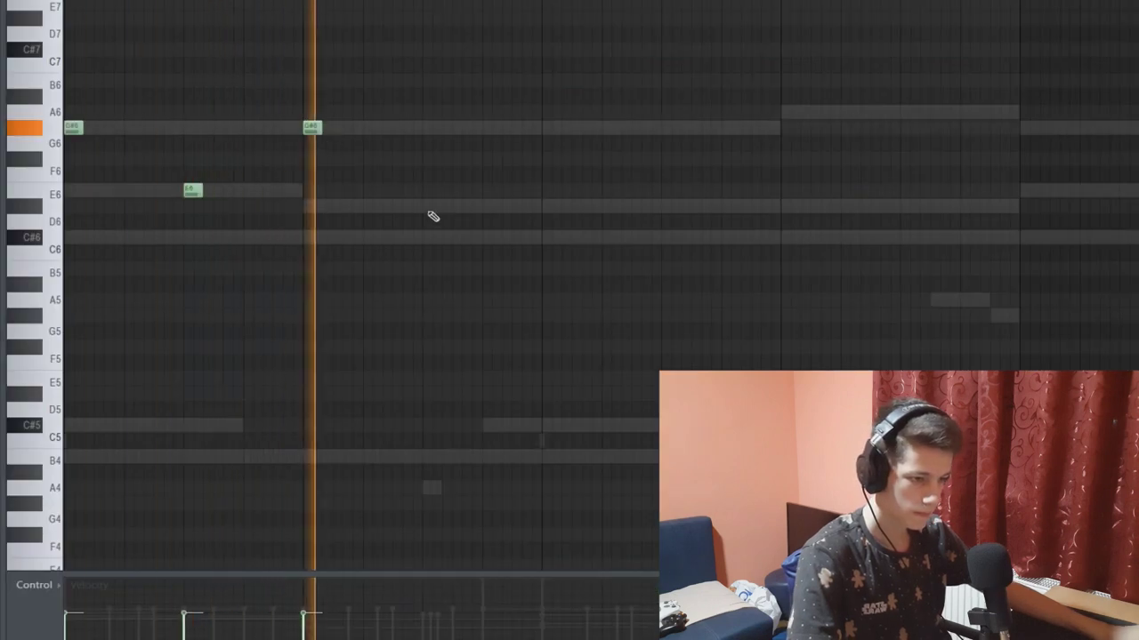
click(431, 205)
click(552, 127)
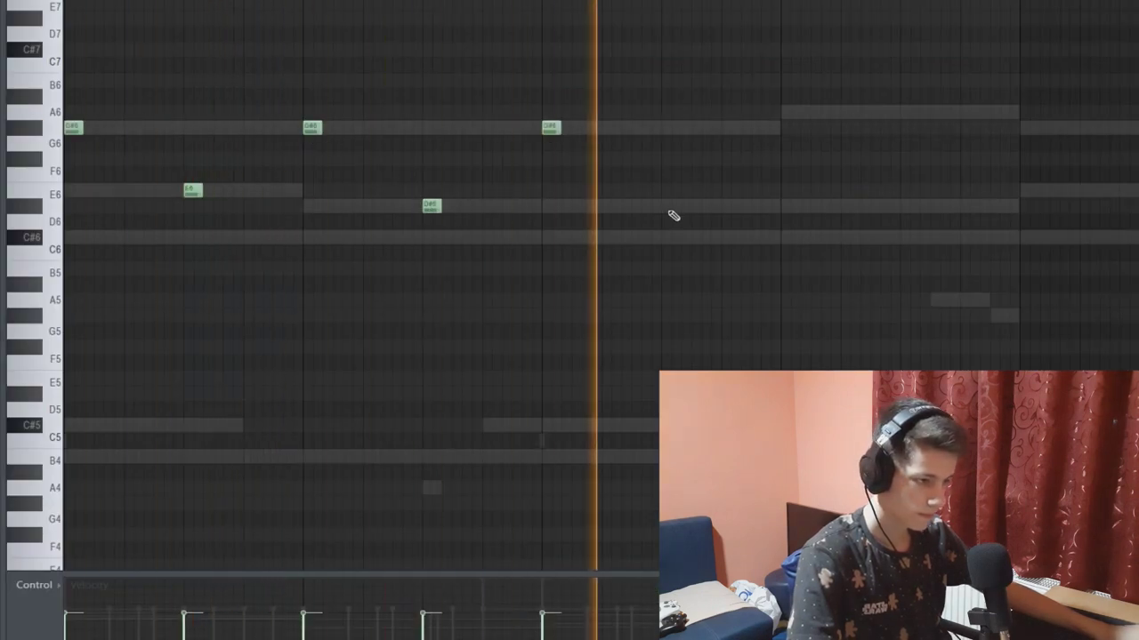
click(670, 205)
click(789, 111)
click(907, 205)
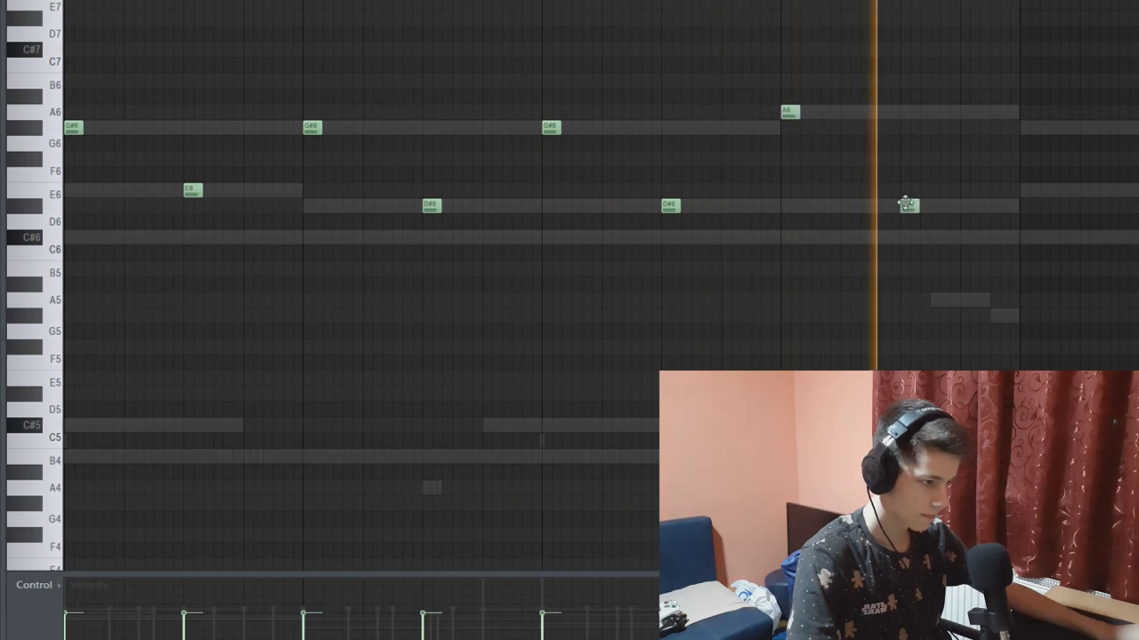
scroll(813, 117, down, 2)
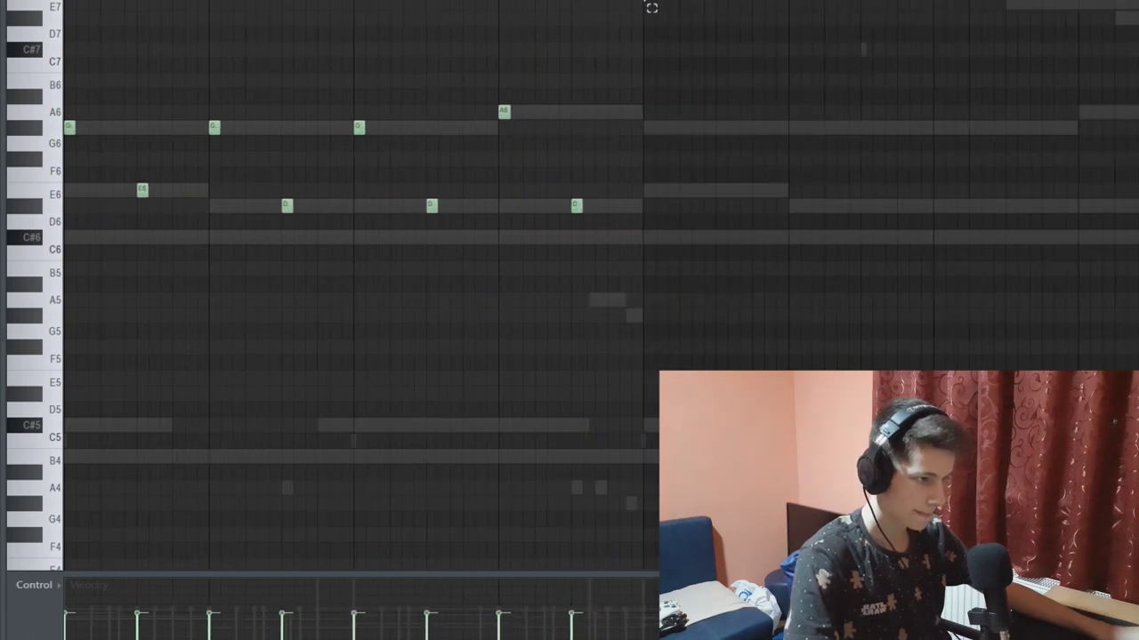
click(651, 7)
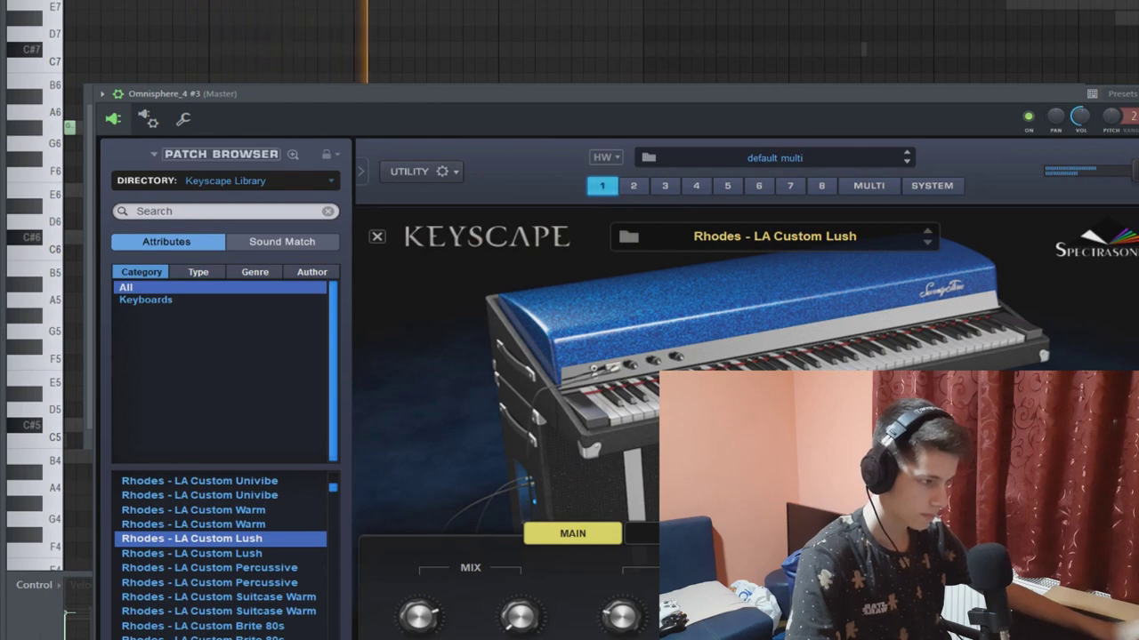
Add HalfTime to the Omnisphere_4 #3 mixer track, close its window and lower the track volume during playback.
key(F9)
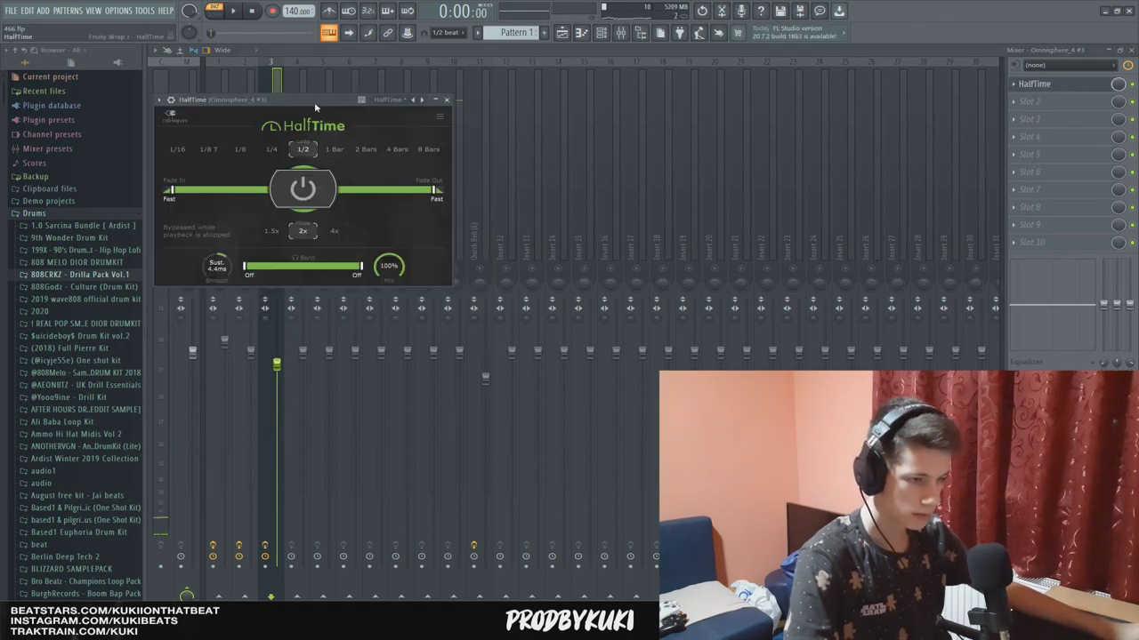
key(space)
click(447, 100)
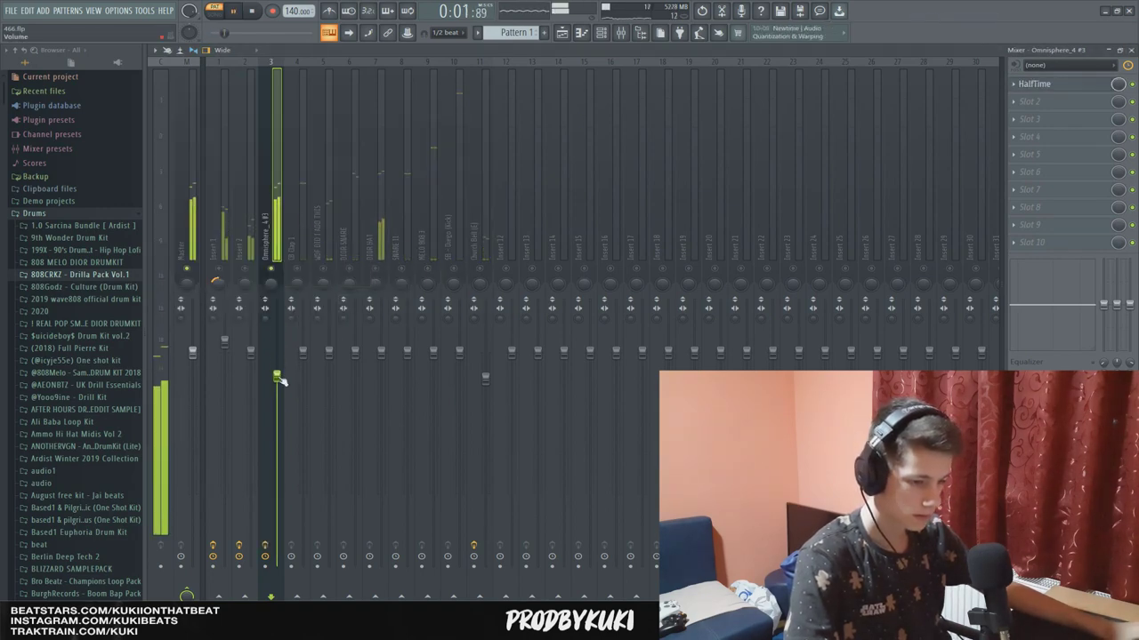
drag(276, 382, 276, 388)
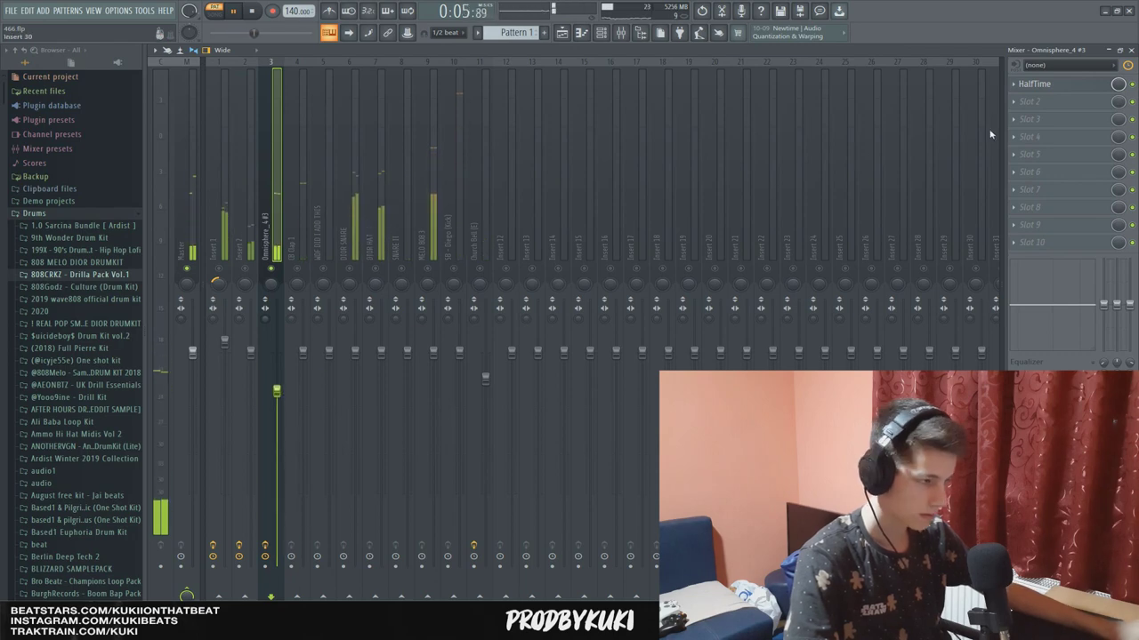
Add Fruity parametric EQ 2 after HalfTime, load the 20Hz - 18kHz cut preset, raise the low cut and lower the high cut.
key(space)
click(1023, 104)
click(948, 119)
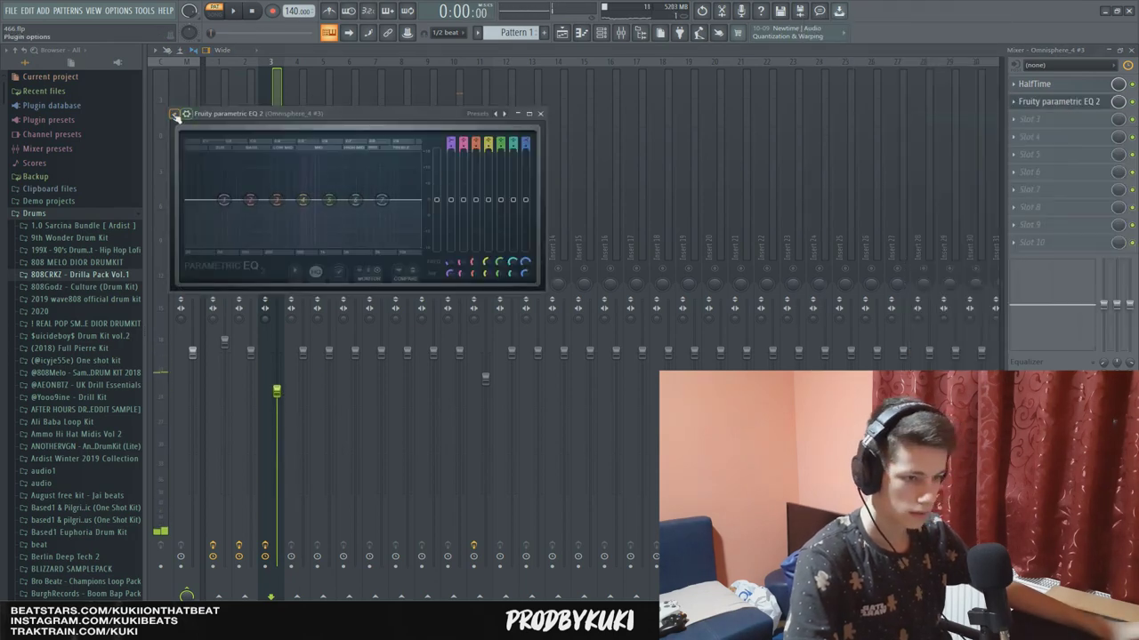
click(175, 115)
mouse_move(267, 151)
click(347, 178)
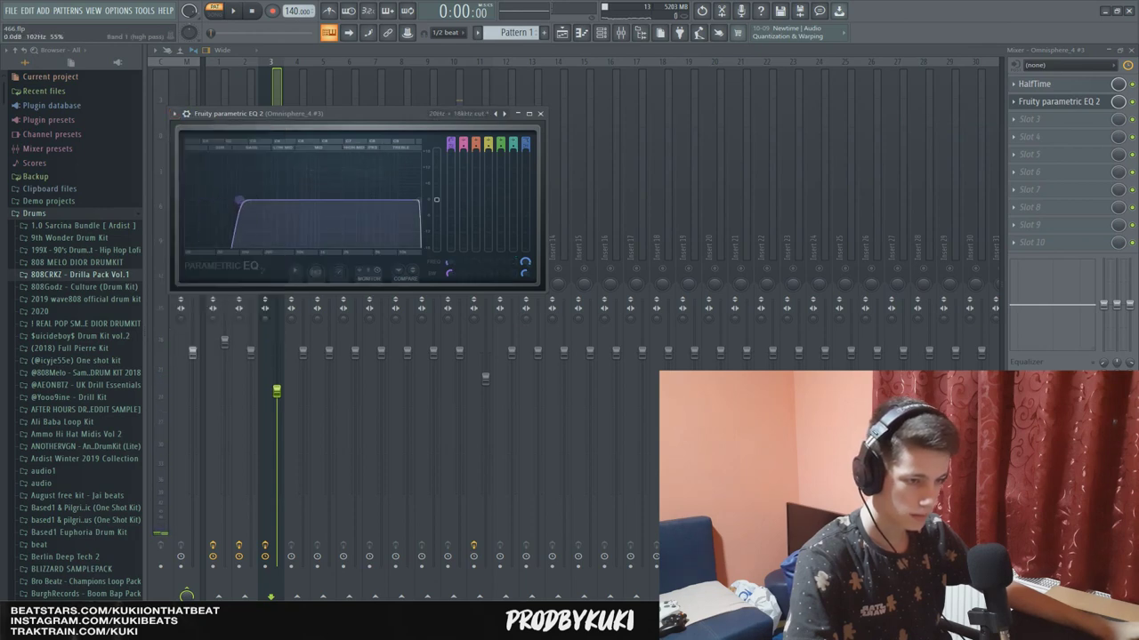
key(space)
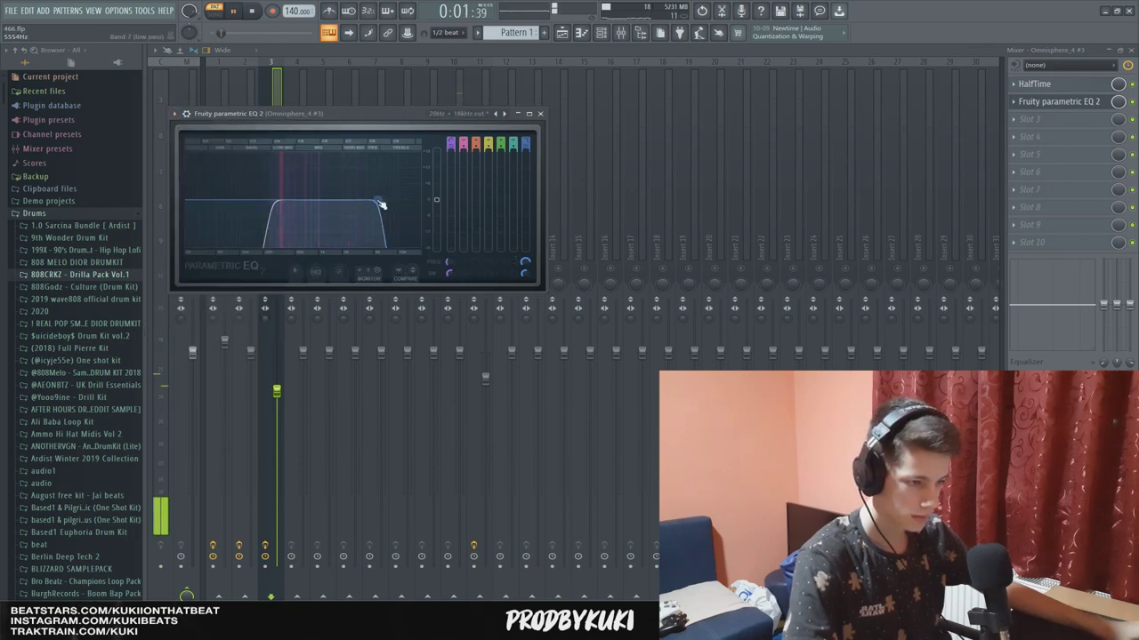
key(Escape)
Add ValhallaVintageVerb after the EQ with its mix set to 19.6% and play back the pattern.
click(1029, 118)
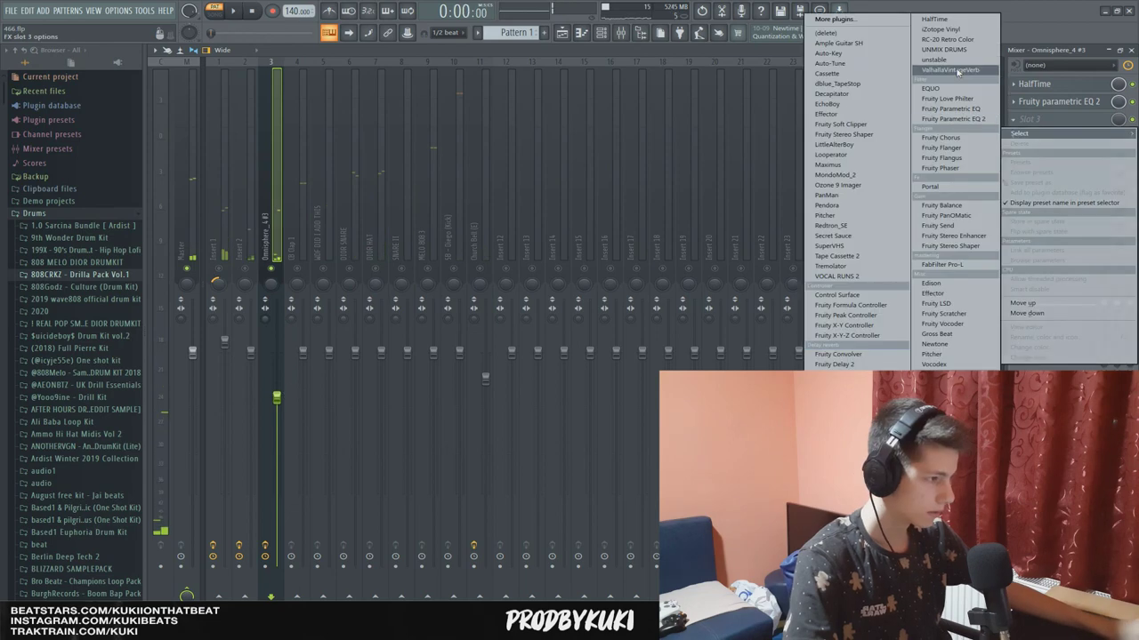
click(950, 80)
key(space)
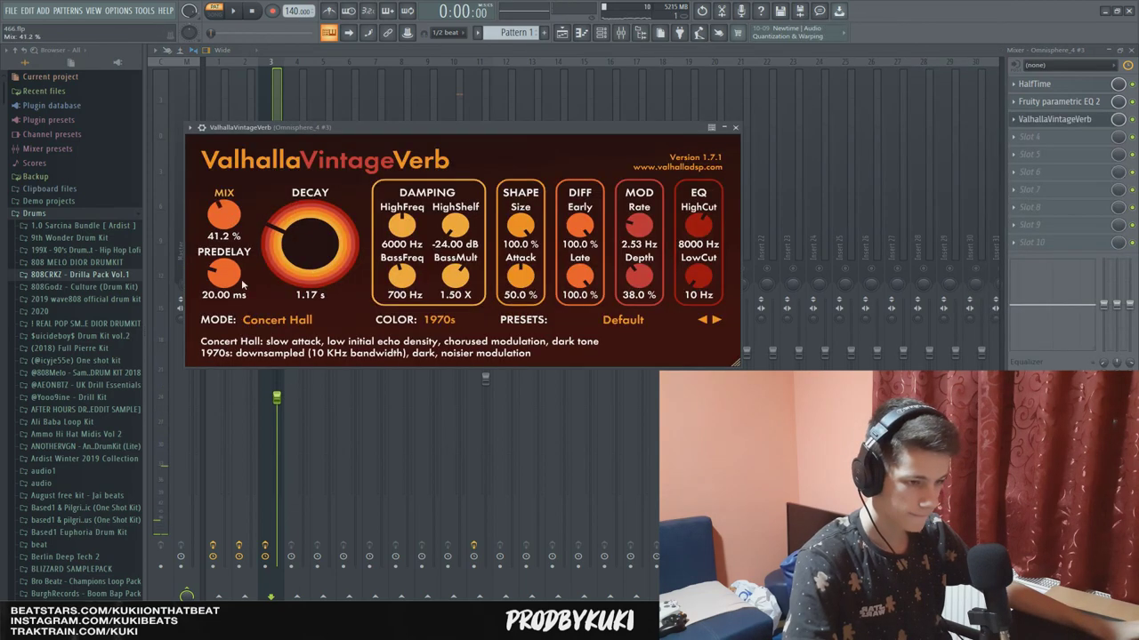
key(space)
drag(225, 214, 229, 216)
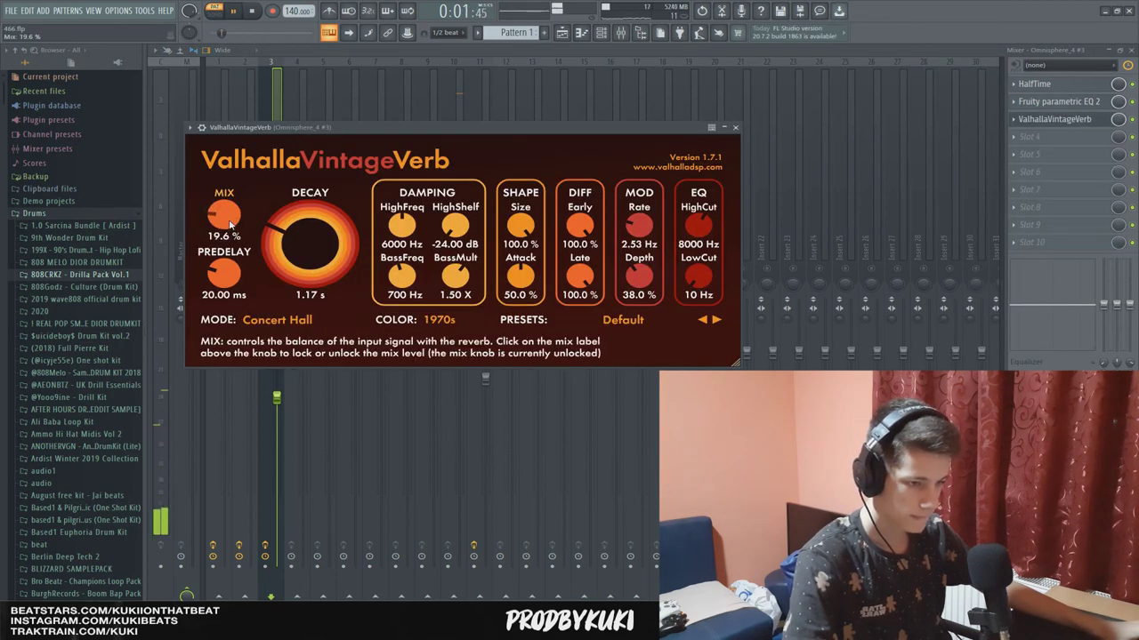
key(Escape)
key(space)
Check the Omnisphere_4 #3 instrument, lower its mixer track volume further and play back the full pattern.
key(F6)
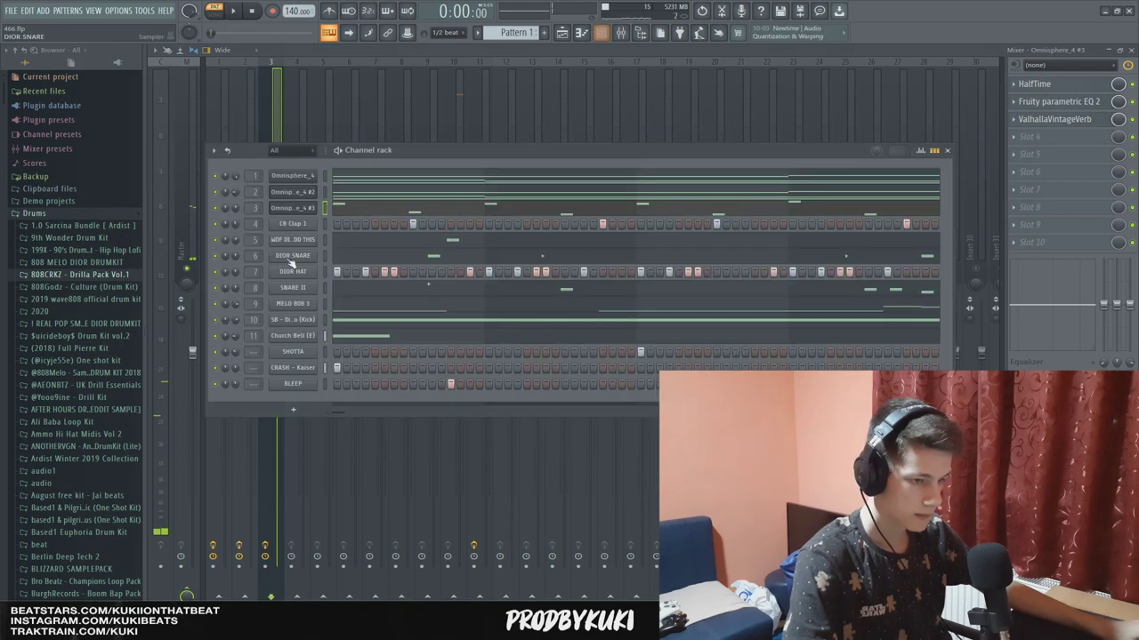
click(296, 208)
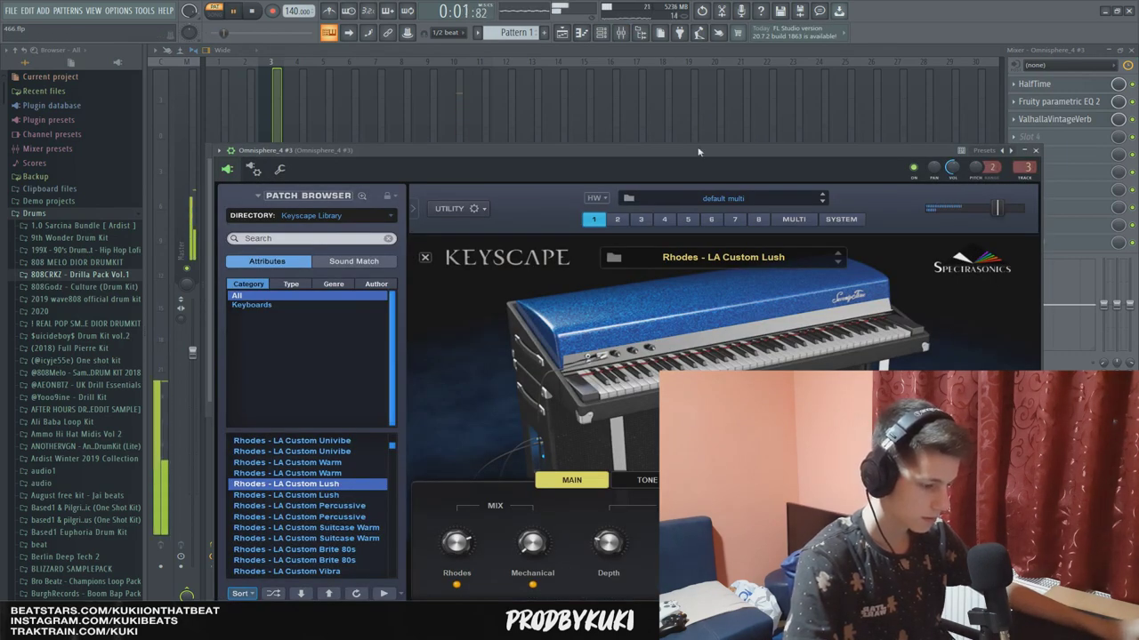
click(1035, 150)
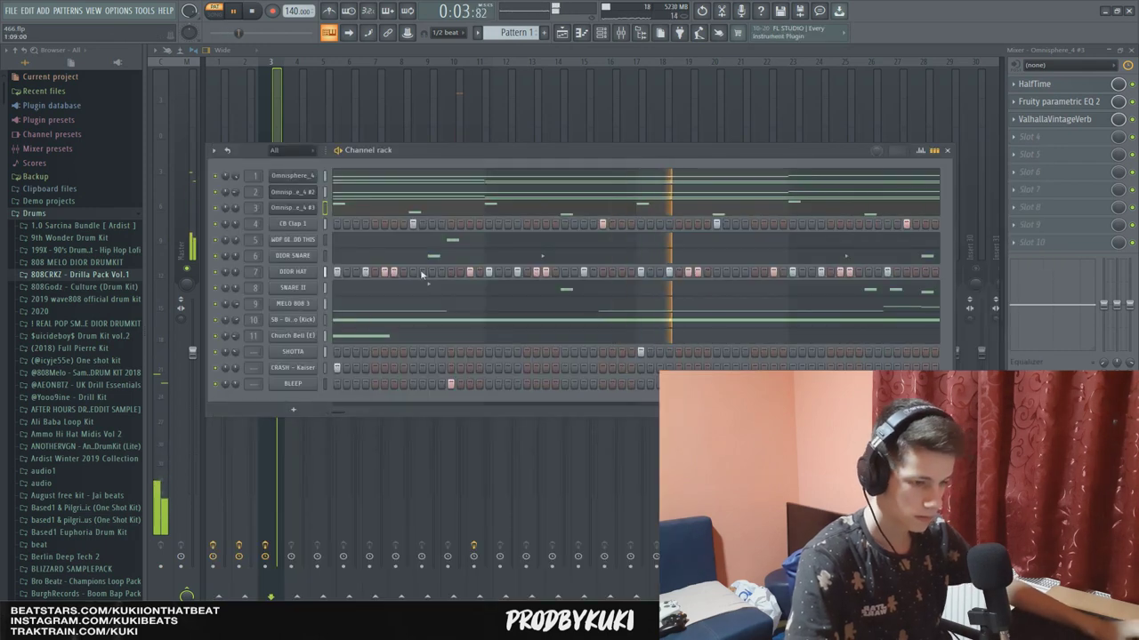
key(Escape)
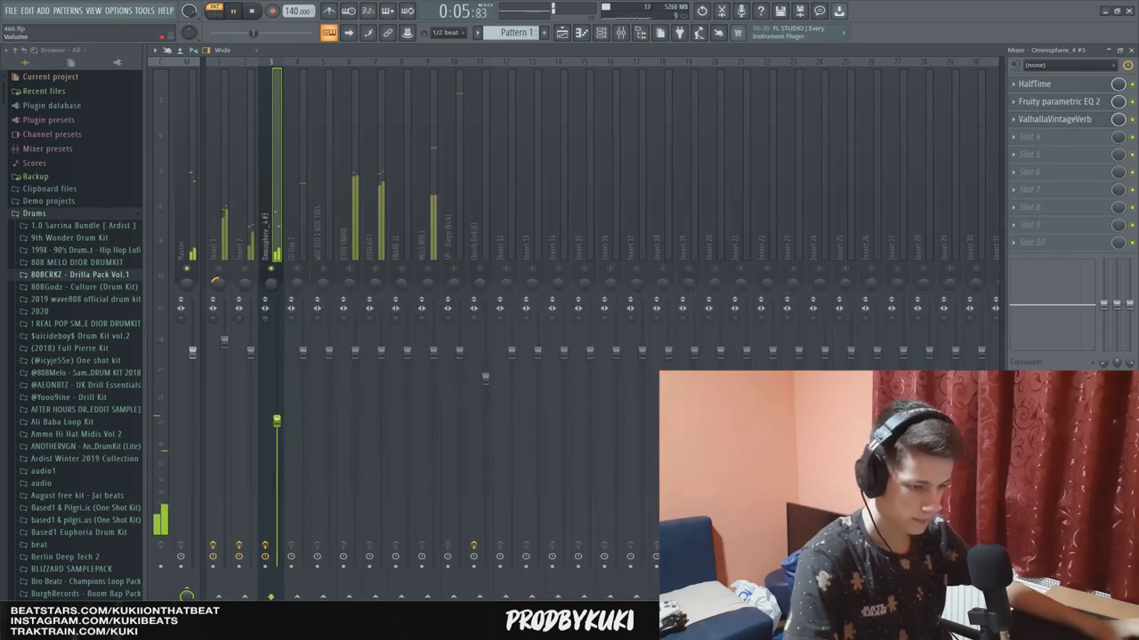
key(space)
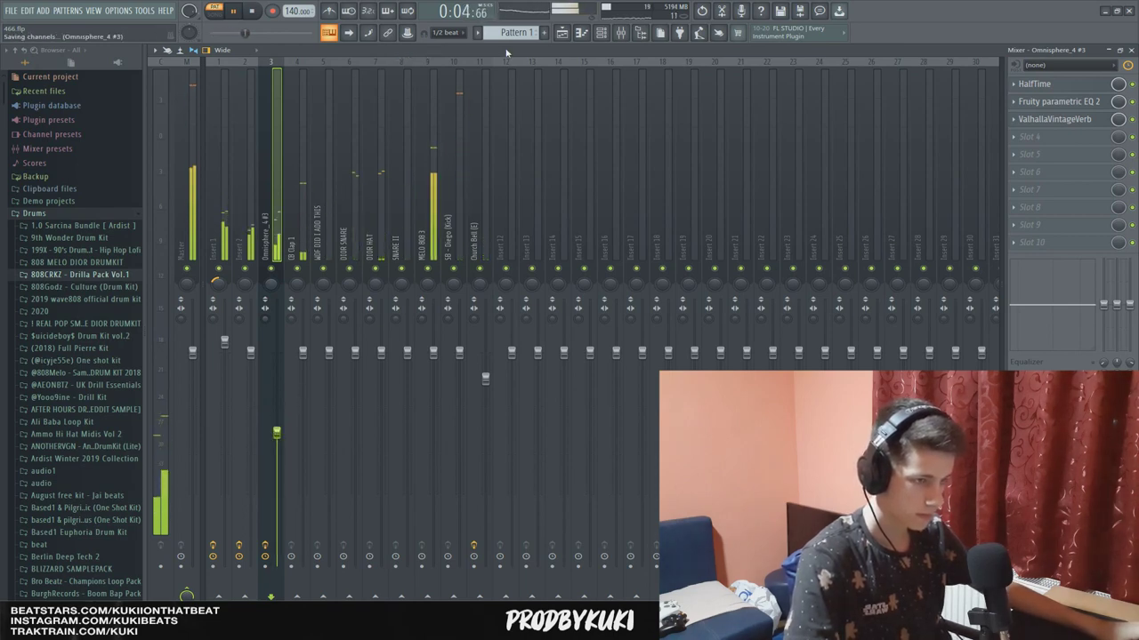
click(600, 33)
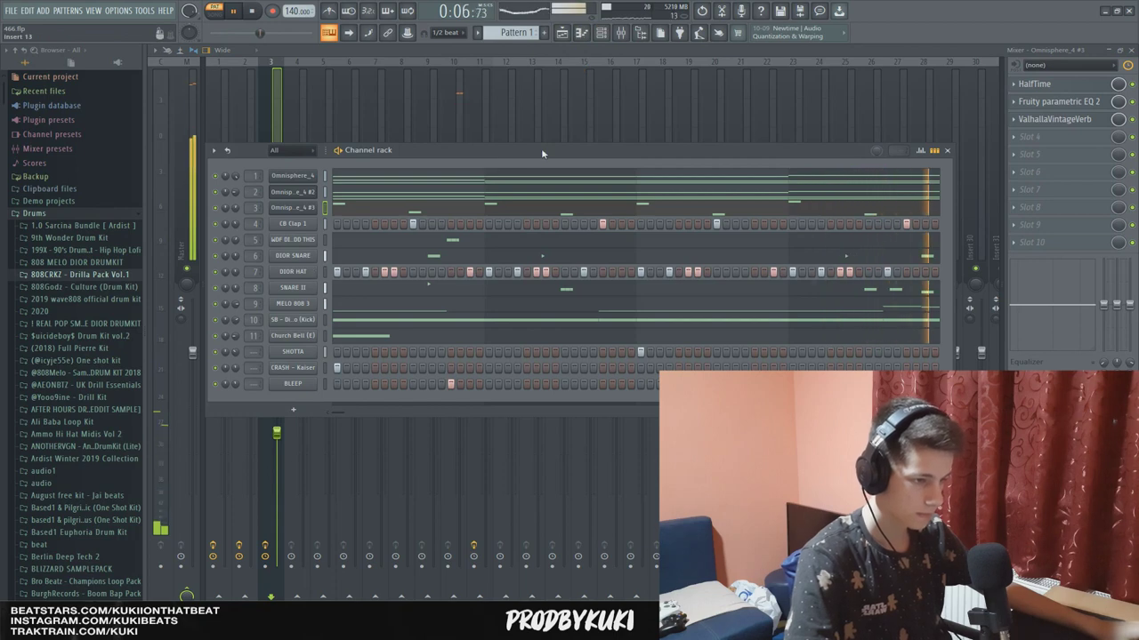
key(space)
key(F6)
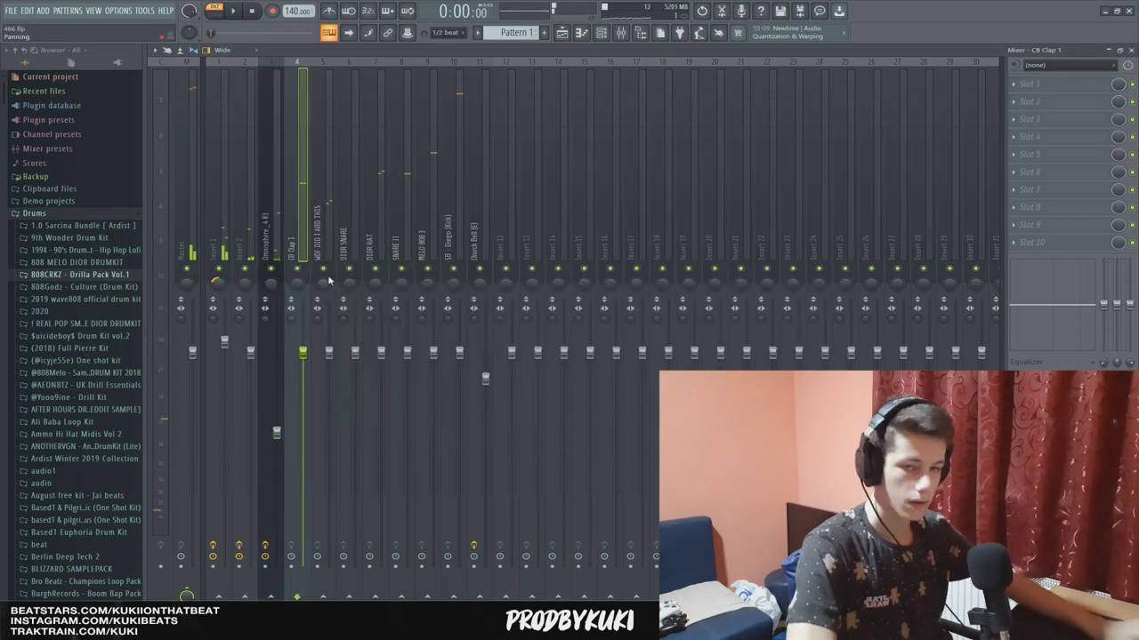